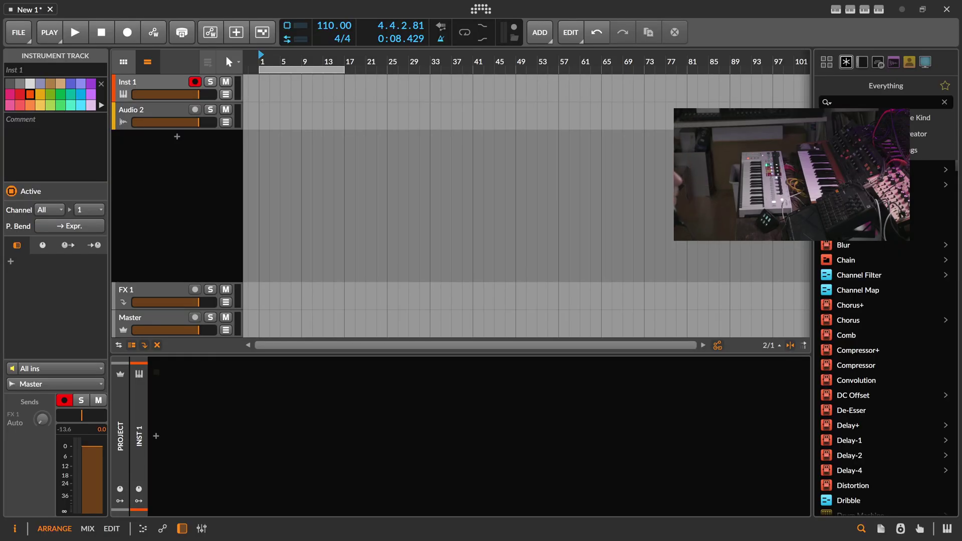
- Load the Pianoteq Steinway D Felt II preset on the Inst 1 track and reposition its plug-in window
{"action": "left_click", "coordinate": [154, 89]}
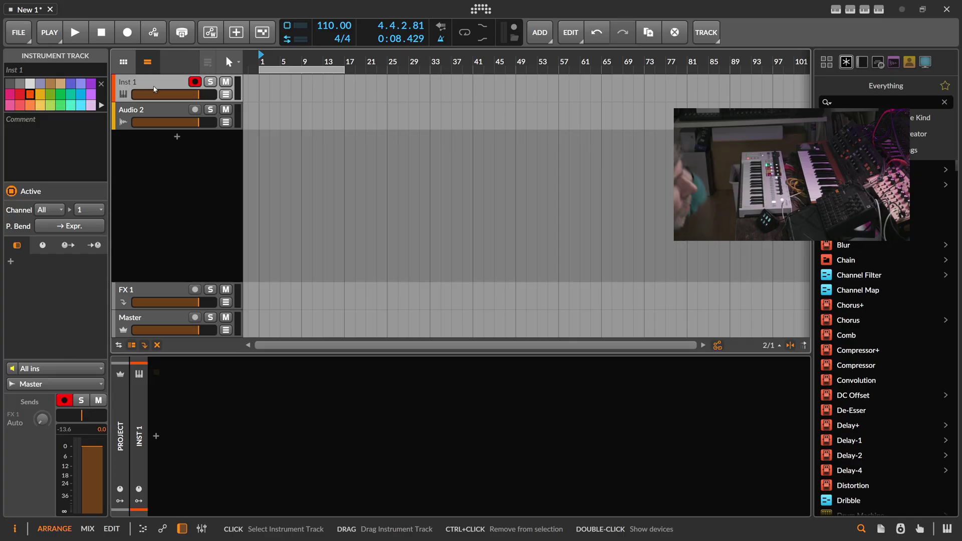
{"action": "left_click", "coordinate": [156, 436]}
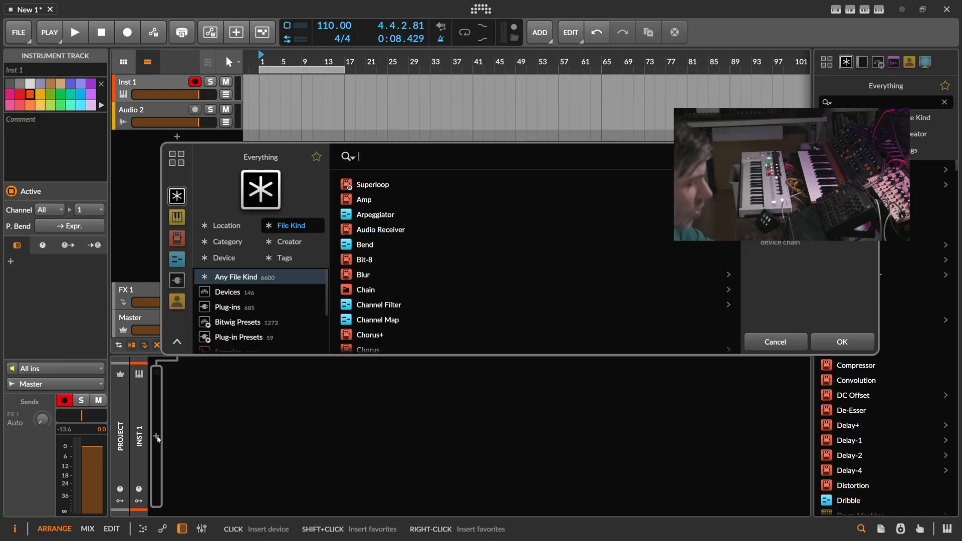
{"action": "type", "text": "pian"}
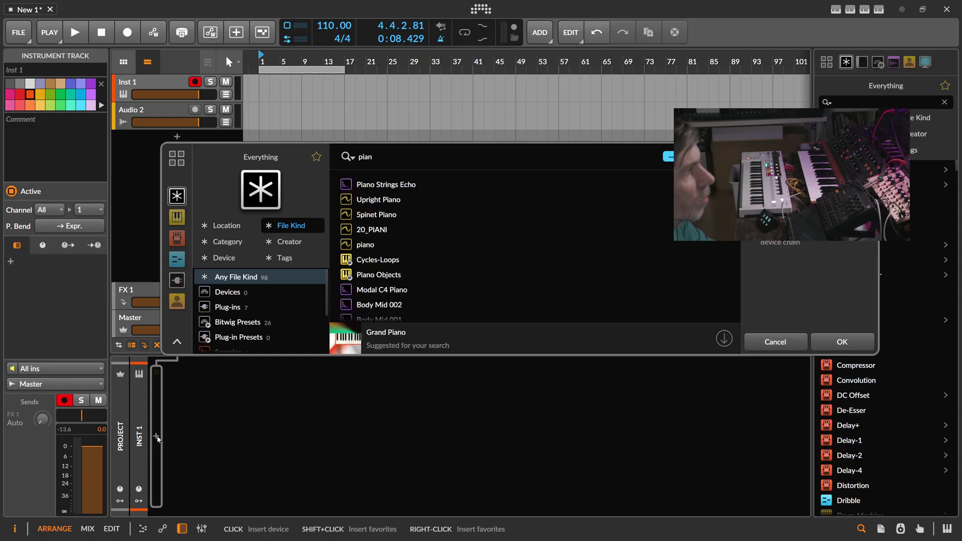
{"action": "type", "text": "ote"}
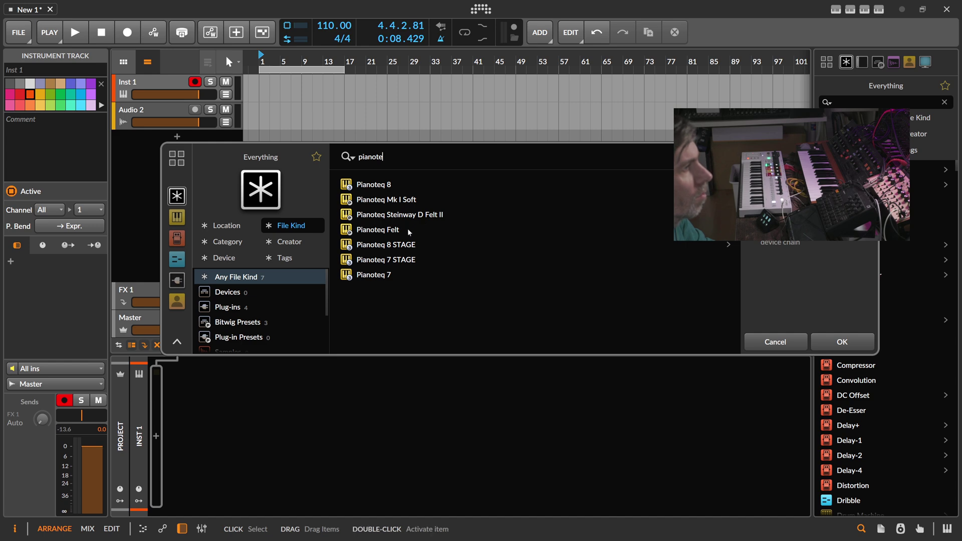
{"action": "left_click", "coordinate": [413, 214]}
{"action": "double_click", "coordinate": [412, 214]}
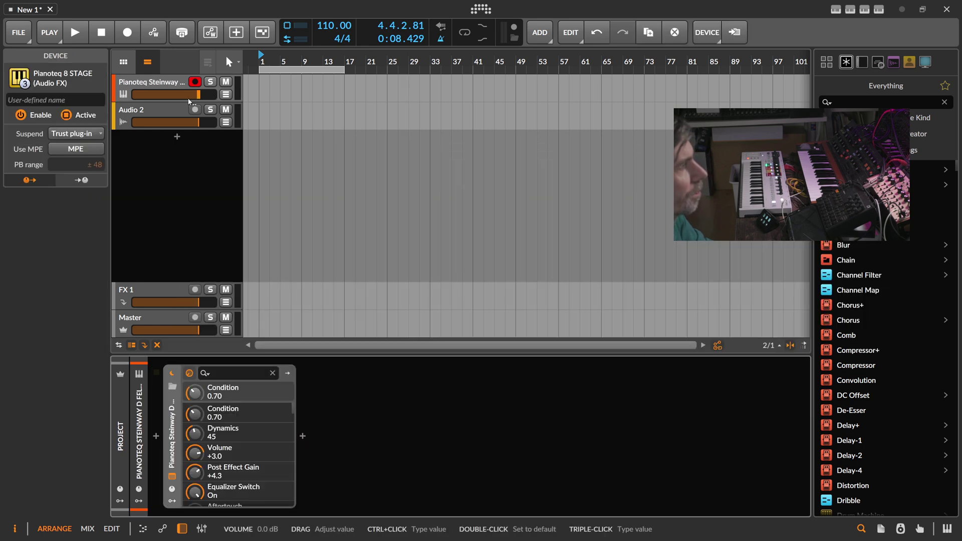
{"action": "left_click", "coordinate": [176, 89]}
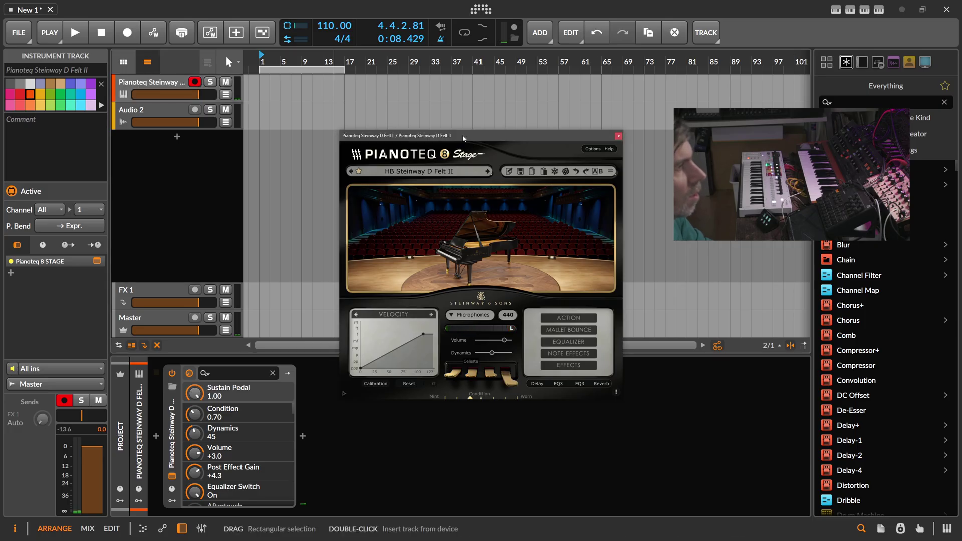
{"action": "left_click_drag", "start_coordinate": [462, 136], "coordinate": [400, 77]}
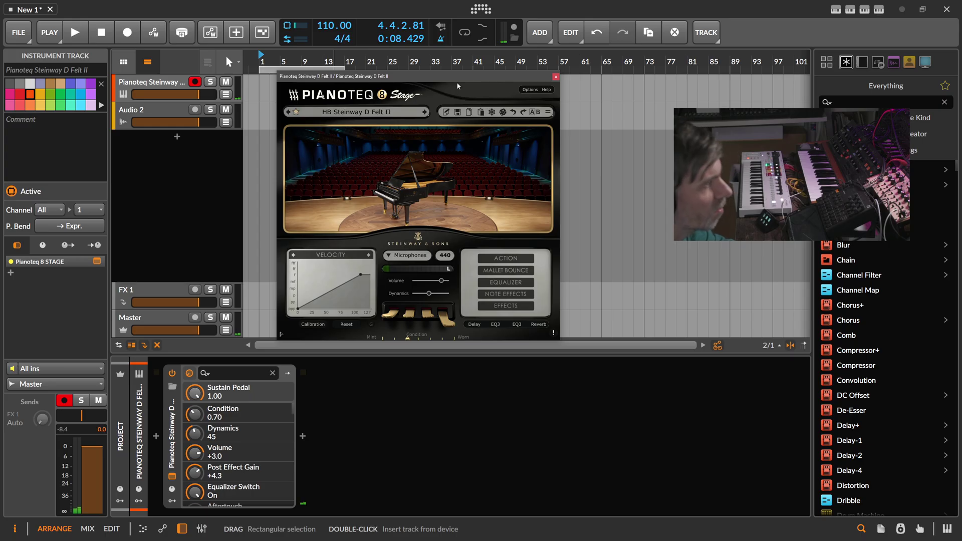
- Insert a Delay-1 device after Pianoteq and enlarge the interface scale
{"action": "left_click", "coordinate": [303, 437]}
{"action": "type", "text": "delay"}
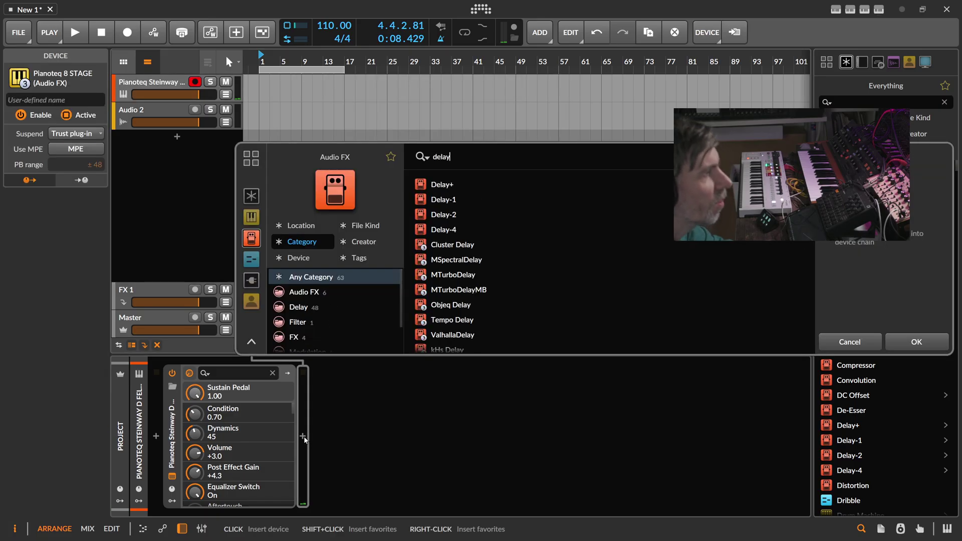
{"action": "left_click", "coordinate": [470, 197]}
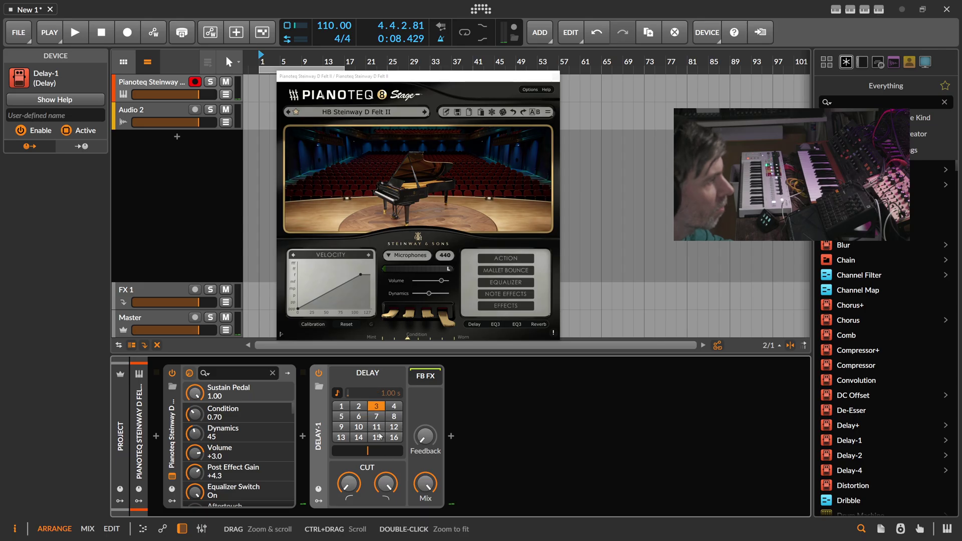
{"action": "left_click", "coordinate": [481, 9]}
{"action": "left_click", "coordinate": [413, 19]}
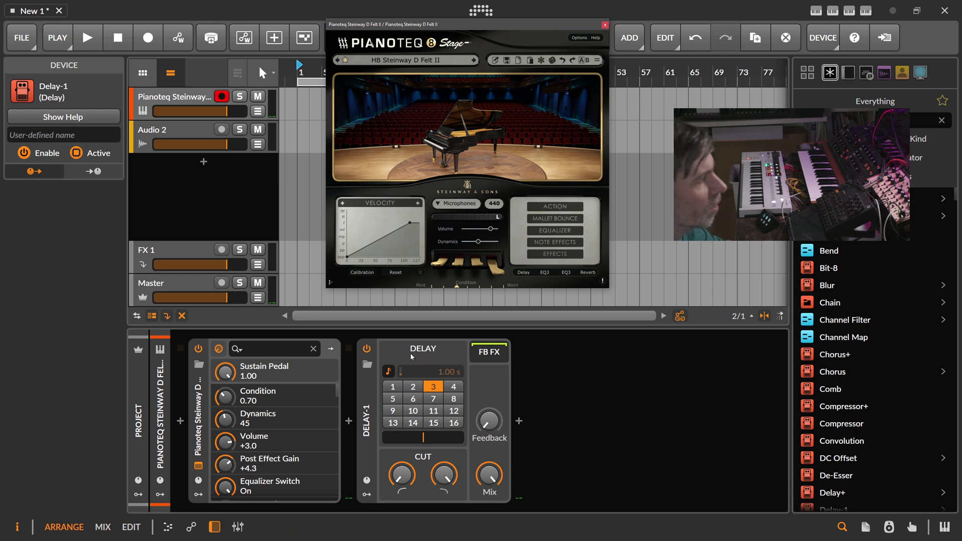
- Try the delay time in seconds at 1.02 s and return the delay to beat-based timing
{"action": "left_click", "coordinate": [388, 371]}
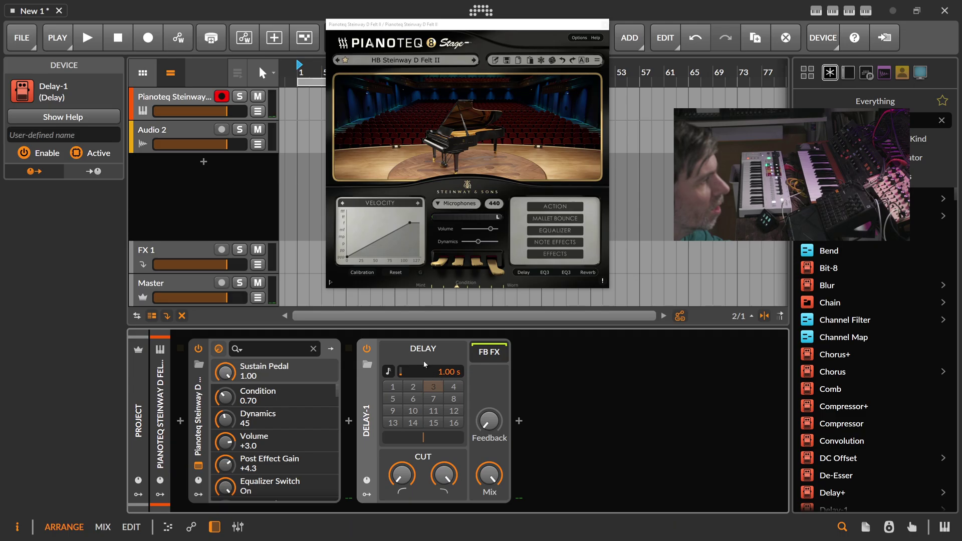
{"action": "left_click_drag", "start_coordinate": [447, 374], "coordinate": [418, 381]}
{"action": "left_click", "coordinate": [388, 371]}
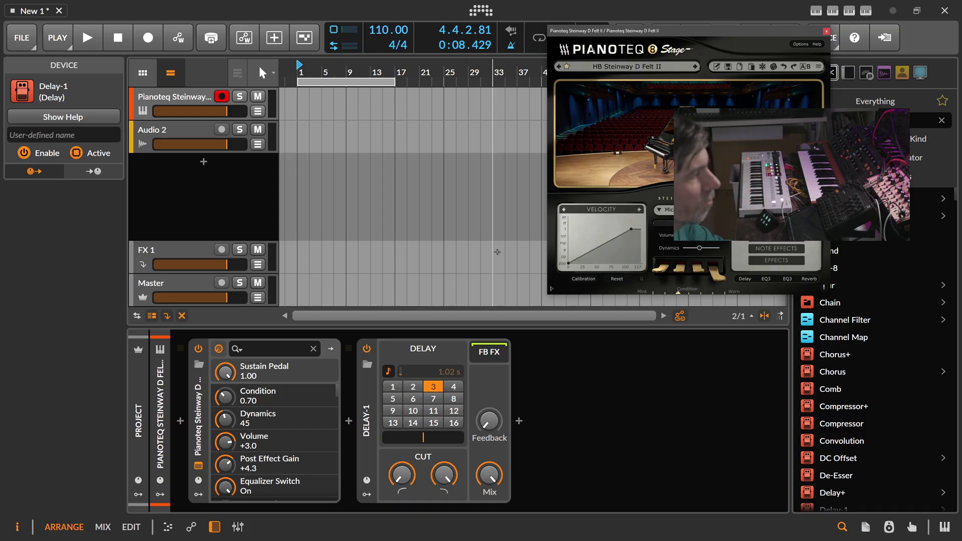
- Set the Delay-1 mix to its midpoint and its delay time to 16
{"action": "left_click", "coordinate": [490, 475]}
{"action": "mouse_move", "coordinate": [490, 474]}
{"action": "left_mouse_down"}
{"action": "mouse_move", "coordinate": [490, 488]}
{"action": "mouse_move", "coordinate": [493, 475]}
{"action": "left_mouse_up"}
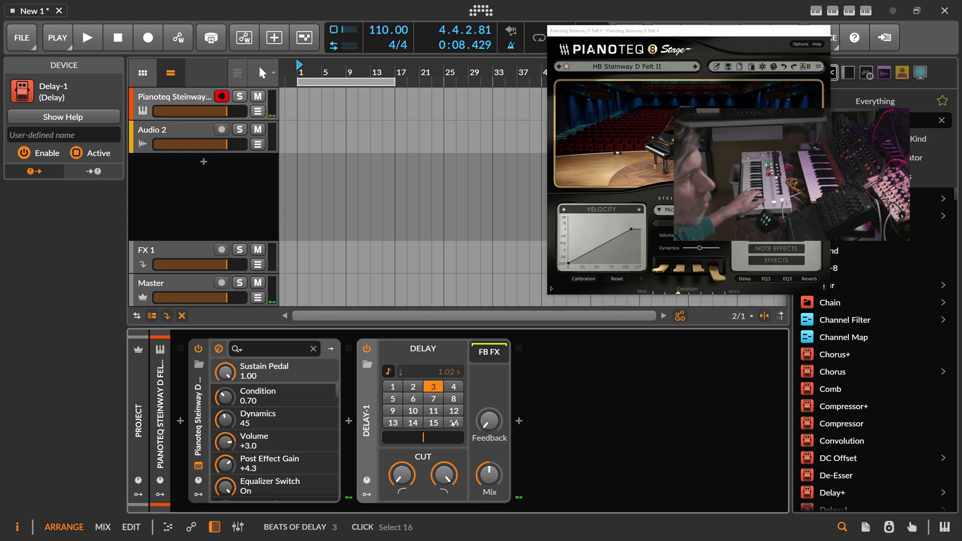
{"action": "left_click", "coordinate": [454, 423]}
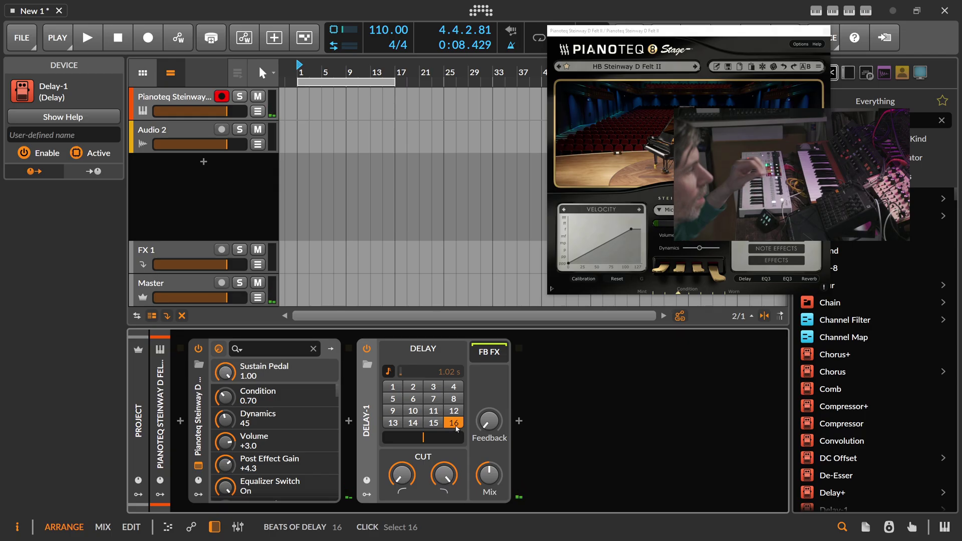
{"action": "left_click", "coordinate": [401, 475]}
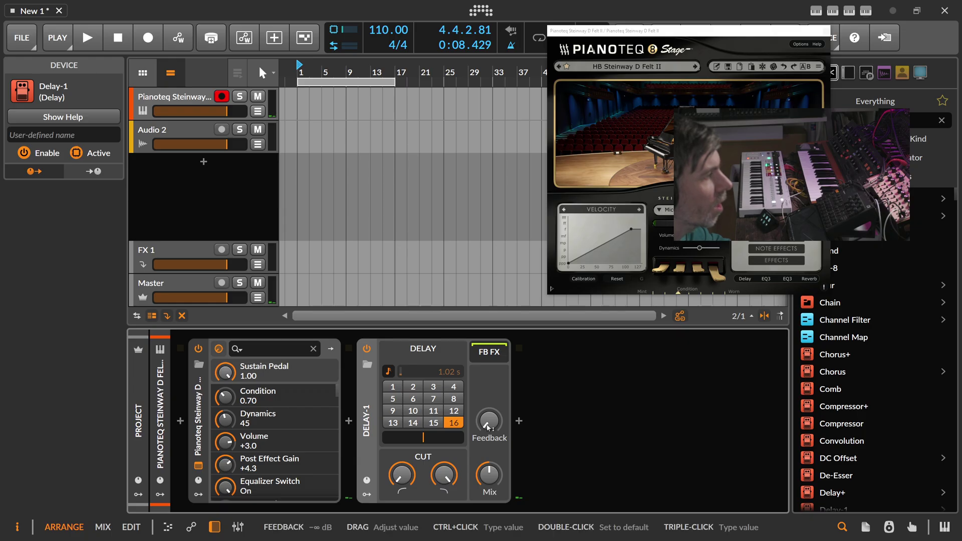
{"action": "left_click_drag", "start_coordinate": [488, 426], "coordinate": [488, 395]}
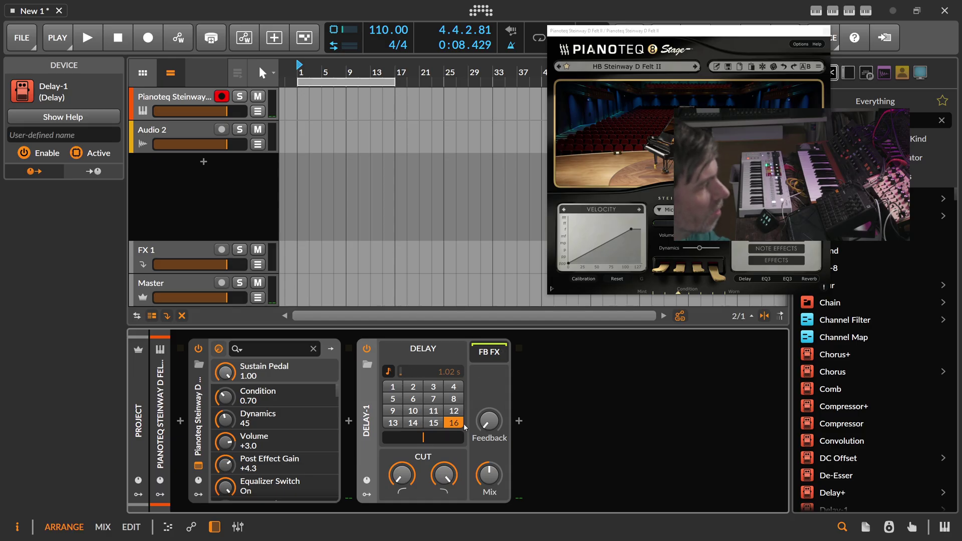
- Insert a second Delay-1 in the first delay's FB FX chain and set its delay time to 16
{"action": "left_click", "coordinate": [519, 421]}
{"action": "type", "text": "delay"}
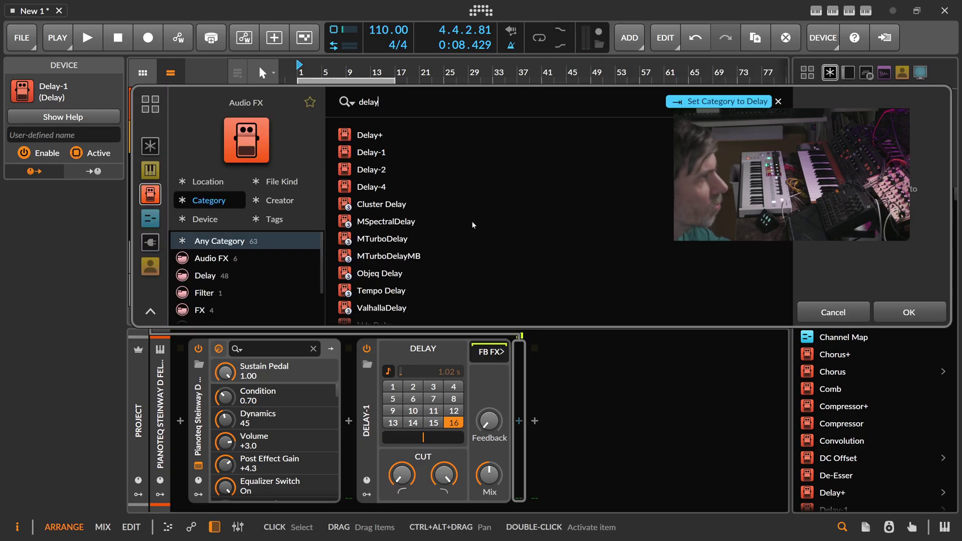
{"action": "key", "text": "Down"}
{"action": "key", "text": "Return"}
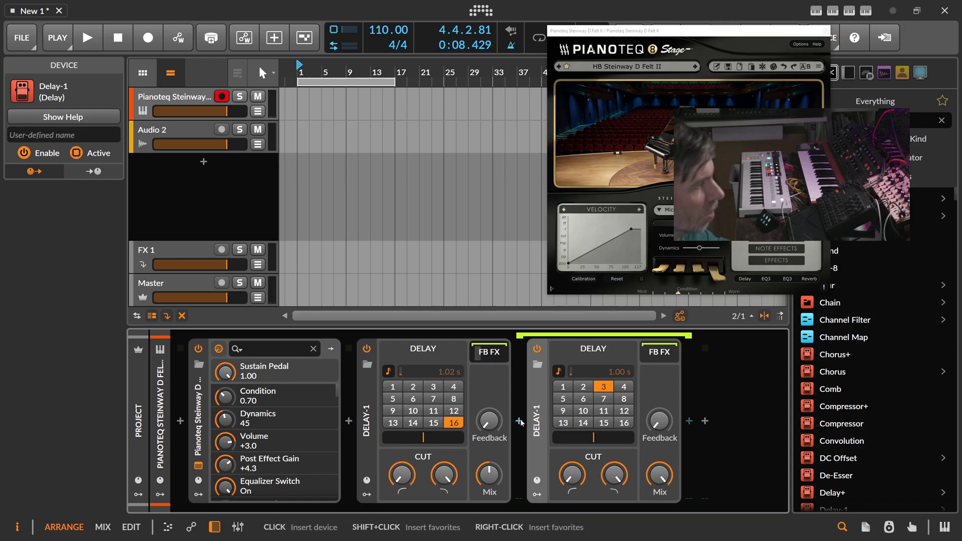
{"action": "left_click", "coordinate": [621, 424]}
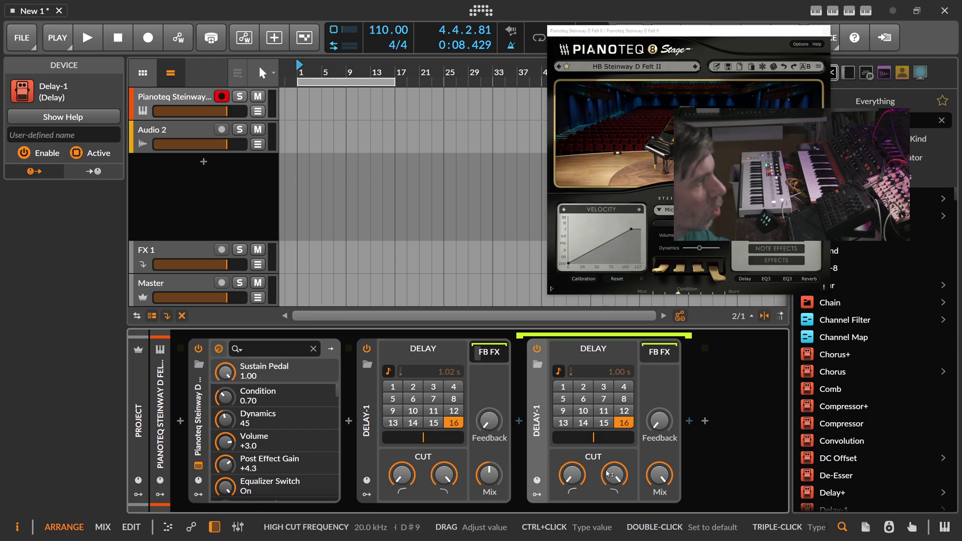
- Move the Pianoteq window aside and duplicate the Delay-1 inside the FB FX chain
{"action": "left_click", "coordinate": [575, 36]}
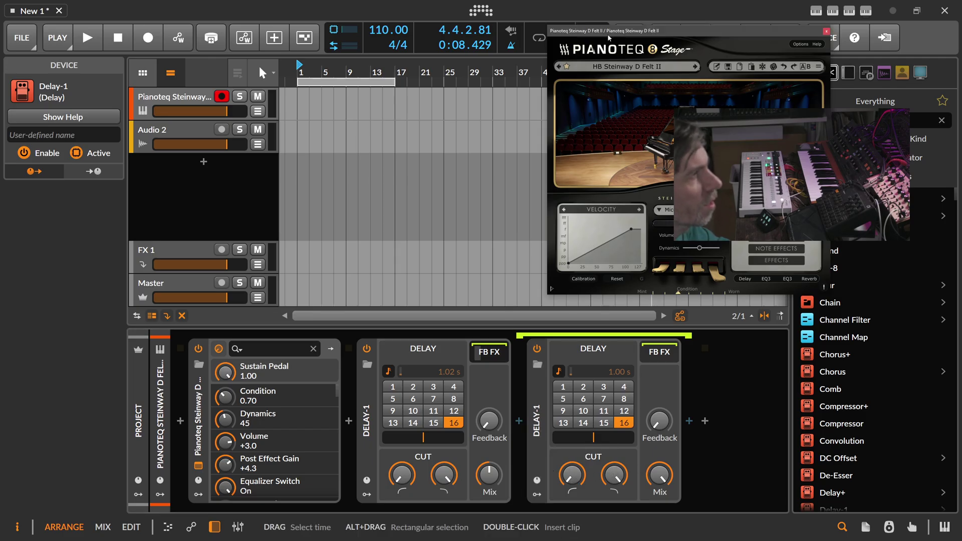
{"action": "left_click_drag", "start_coordinate": [607, 39], "coordinate": [545, 32]}
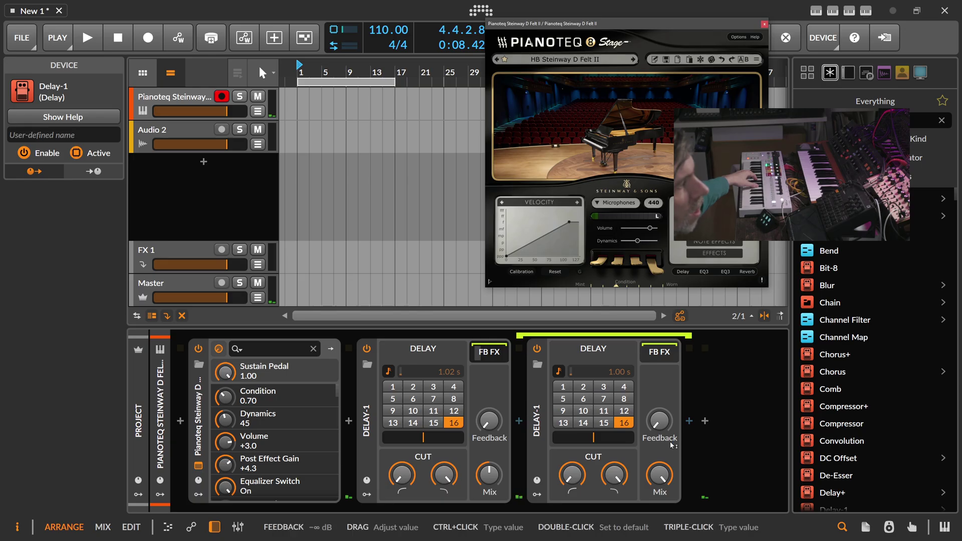
{"action": "left_click", "coordinate": [540, 409]}
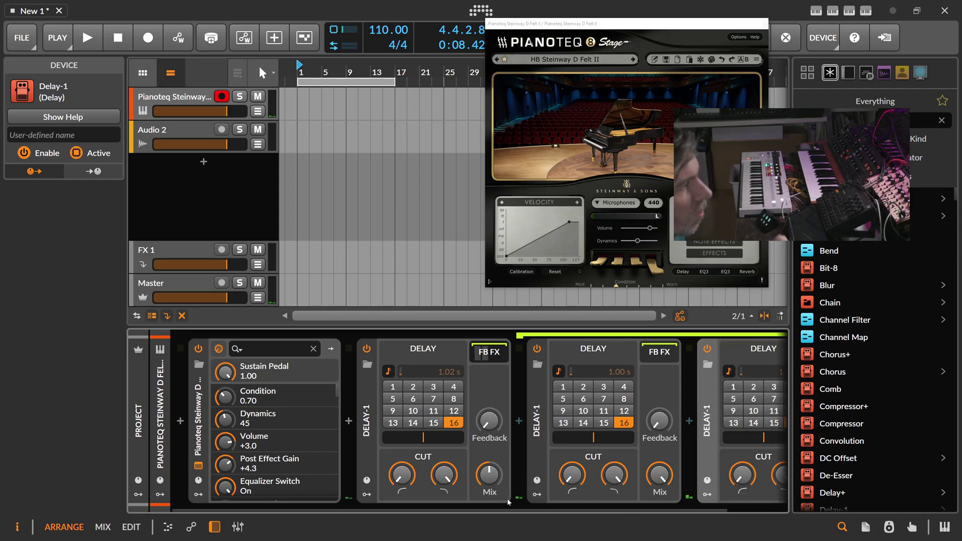
{"action": "key", "text": "ctrl+d"}
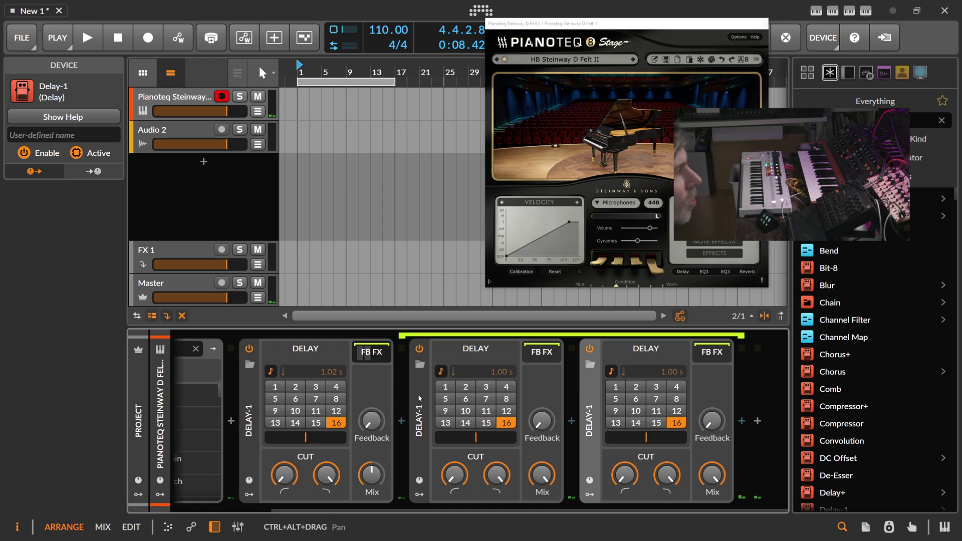
- Try the first delay's feedback at about -0.3 dB and return it to minimum
{"action": "left_click_drag", "start_coordinate": [478, 508], "coordinate": [437, 508]}
{"action": "mouse_move", "coordinate": [431, 441]}
{"action": "left_mouse_down"}
{"action": "mouse_move", "coordinate": [430, 400]}
{"action": "mouse_move", "coordinate": [422, 428]}
{"action": "left_mouse_up"}
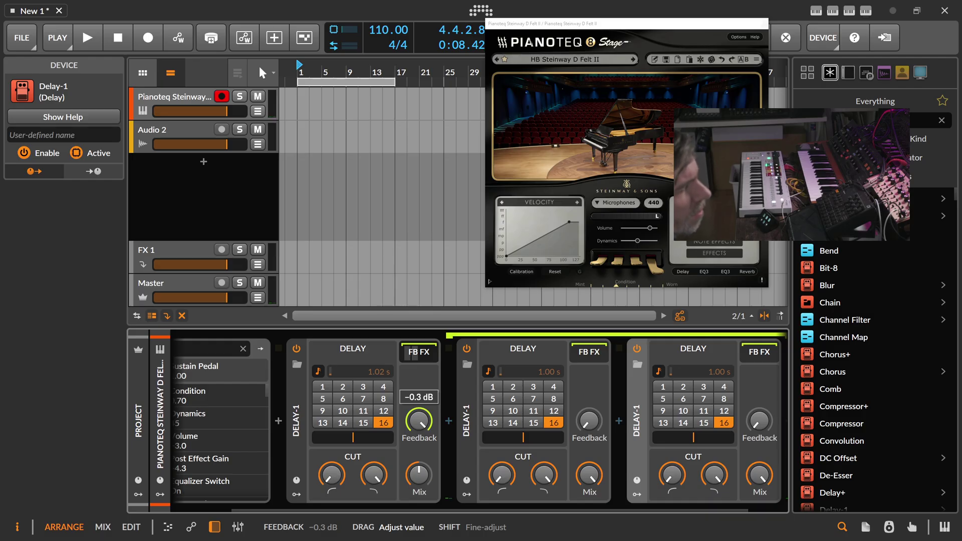
{"action": "left_click_drag", "start_coordinate": [422, 427], "coordinate": [422, 428]}
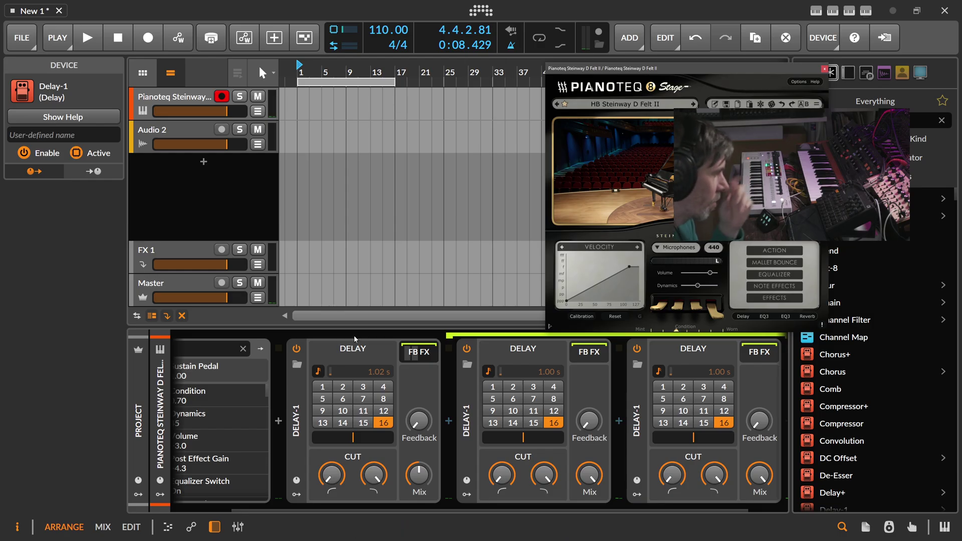
- Insert a Quantize note device before Pianoteq and set its interval to 8th note
{"action": "scroll", "coordinate": [186, 477], "scroll_direction": "left", "scroll_amount": 3}
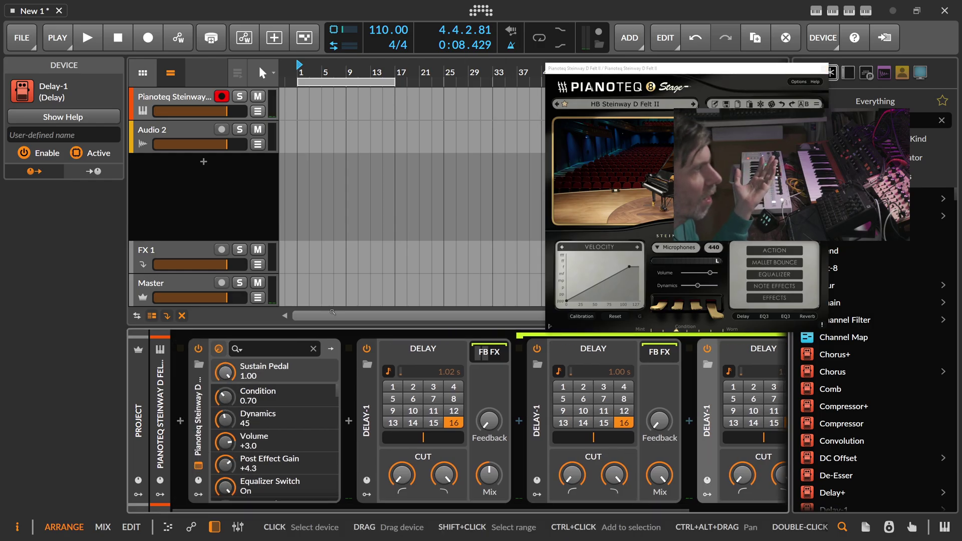
{"action": "left_click", "coordinate": [180, 420]}
{"action": "type", "text": "qua"}
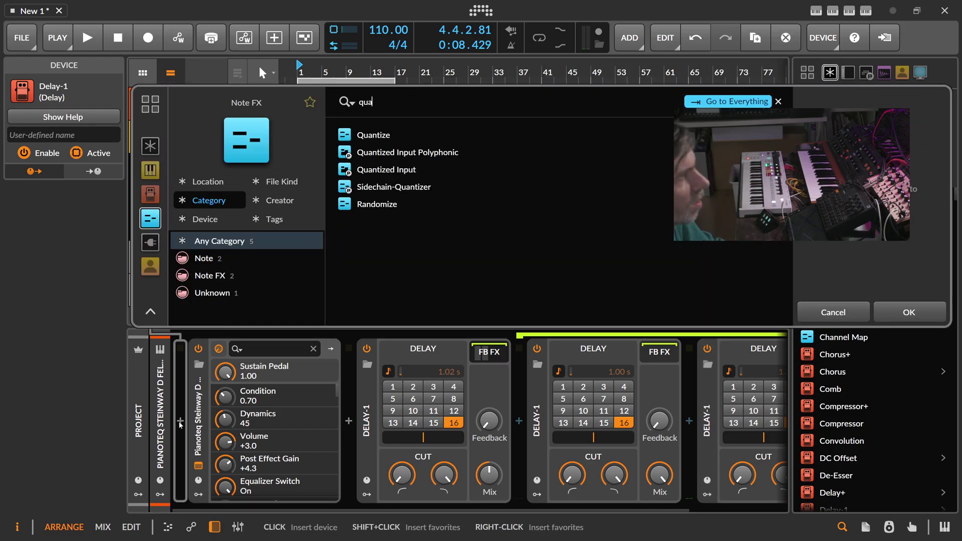
{"action": "key", "text": "Return"}
{"action": "left_click", "coordinate": [233, 373]}
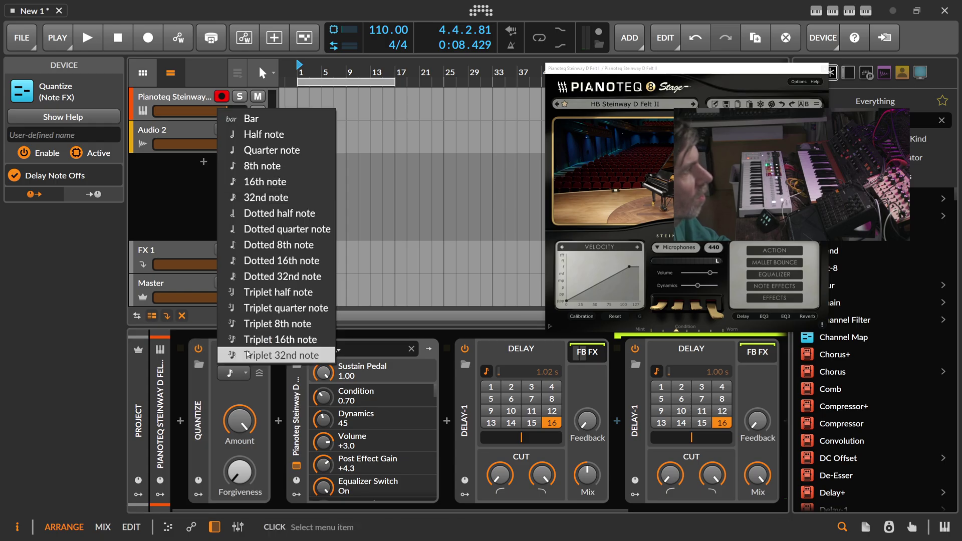
{"action": "left_click", "coordinate": [258, 169]}
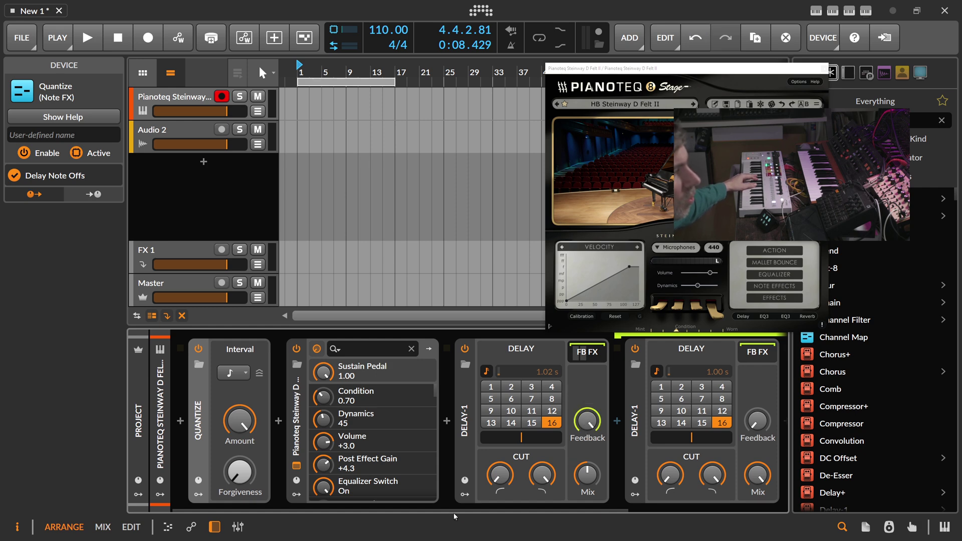
- Play the project briefly with the metronome and review the Quantize and delay devices in the chain
{"action": "scroll", "coordinate": [551, 504], "scroll_direction": "right", "scroll_amount": 4}
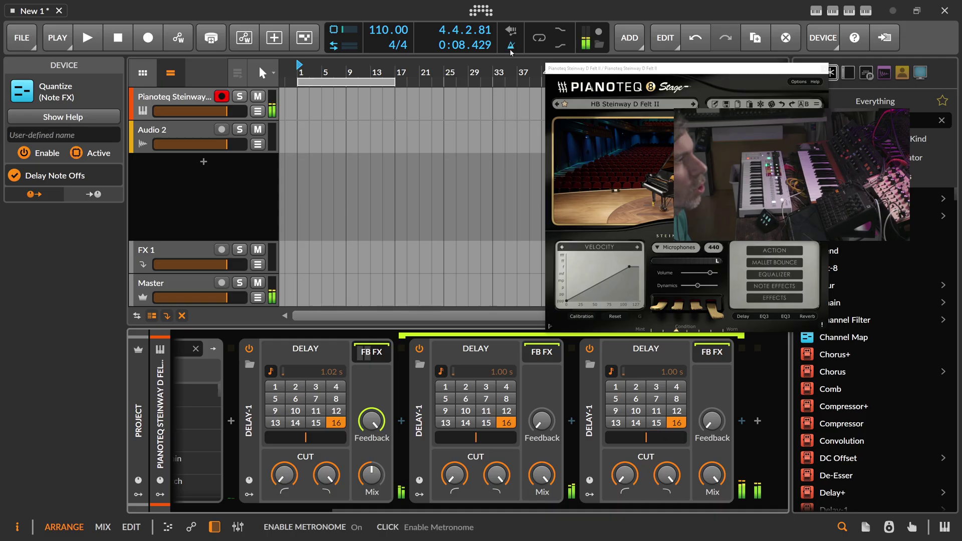
{"action": "left_click", "coordinate": [88, 39]}
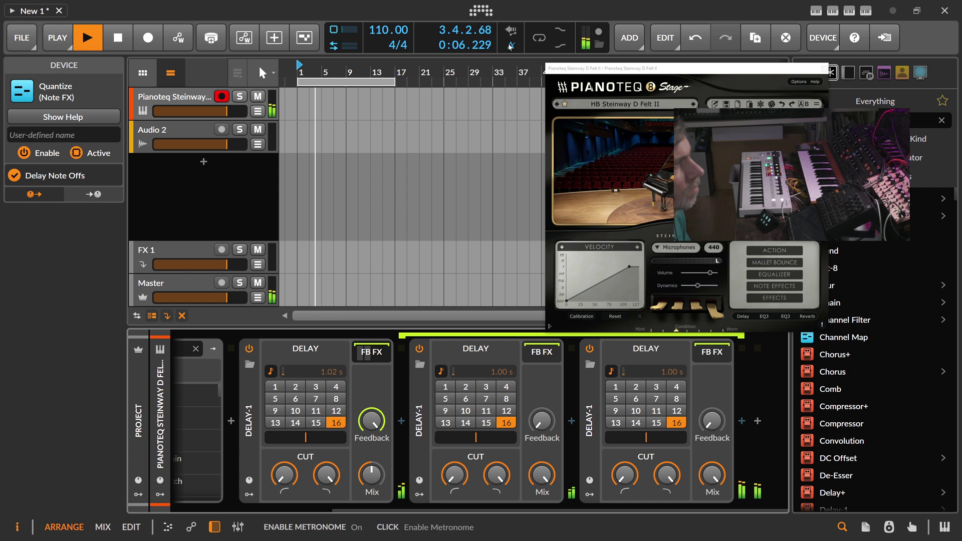
{"action": "key", "text": "space"}
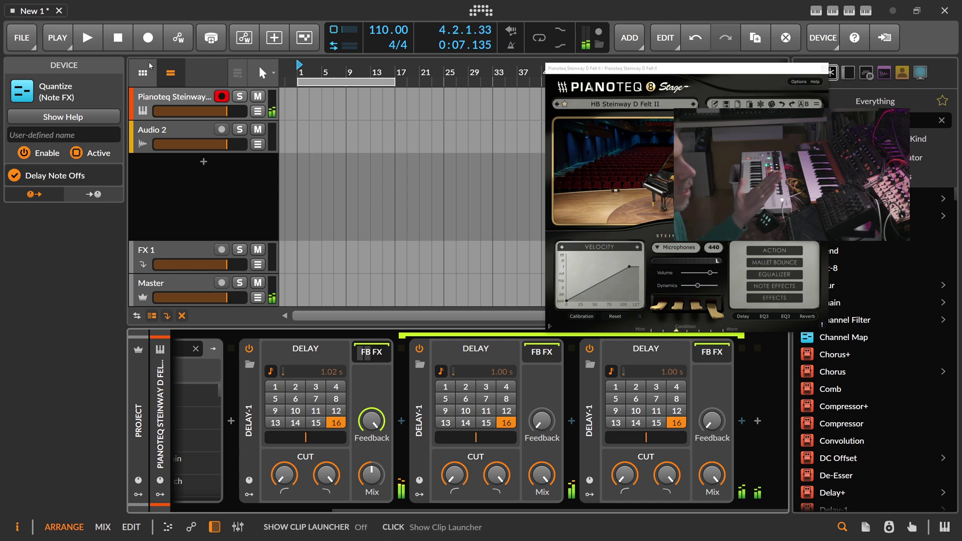
{"action": "left_click", "coordinate": [306, 506]}
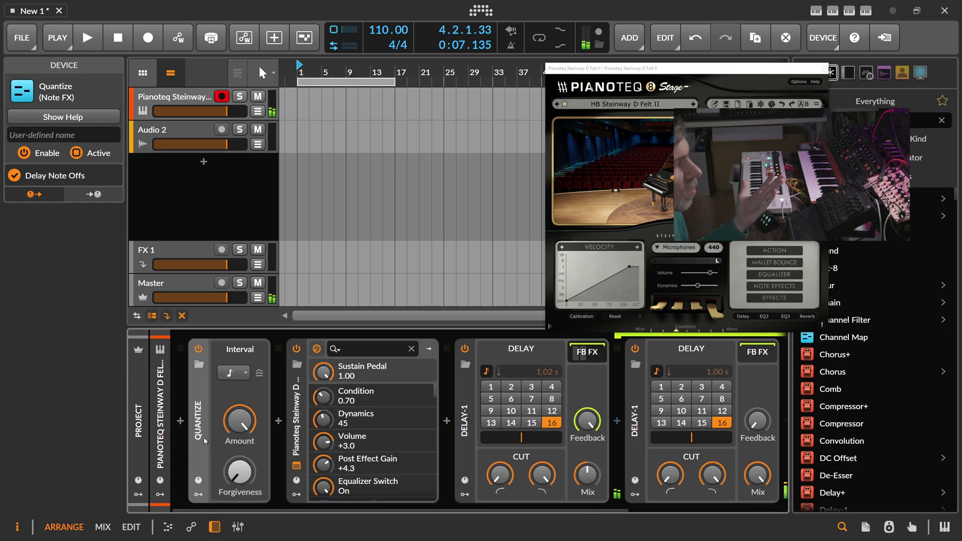
{"action": "left_click_drag", "start_coordinate": [331, 507], "coordinate": [468, 507]}
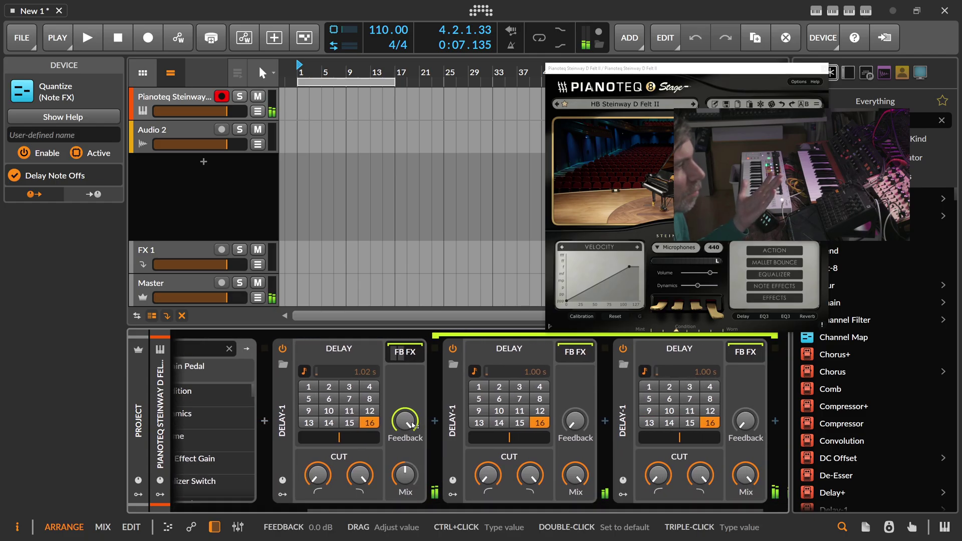
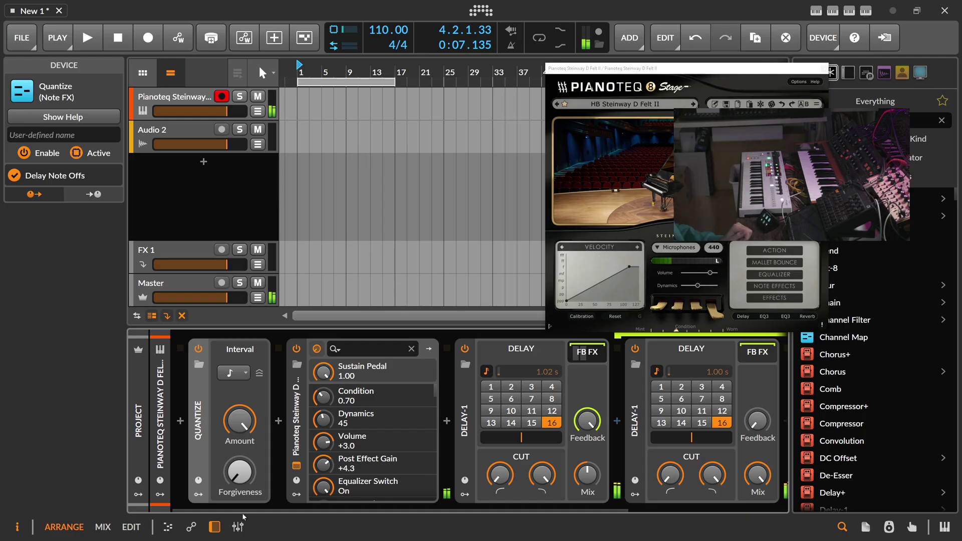
- Search the audio effects for "super" and insert ValhallaSupermassive between Pianoteq and the first Delay-1
{"action": "double_click", "coordinate": [301, 406]}
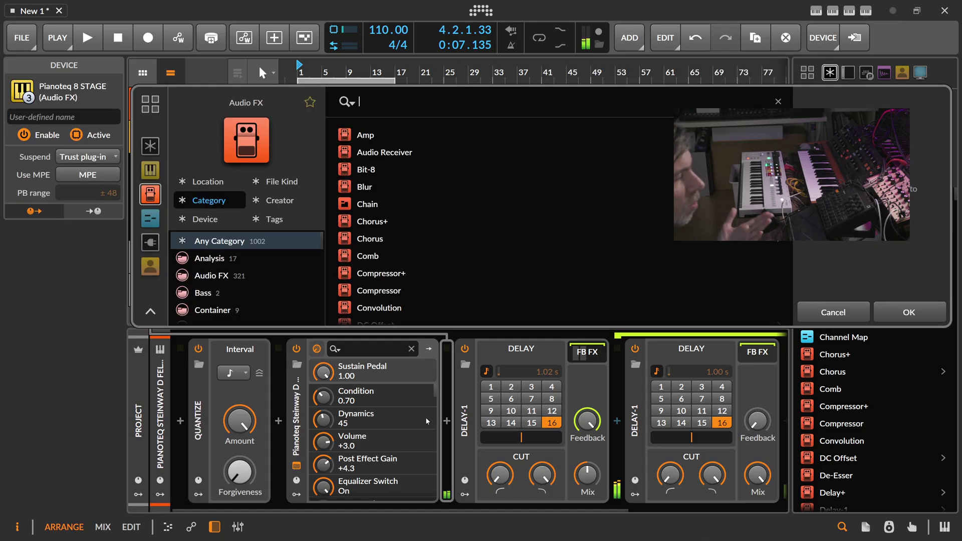
{"action": "type", "text": "super"}
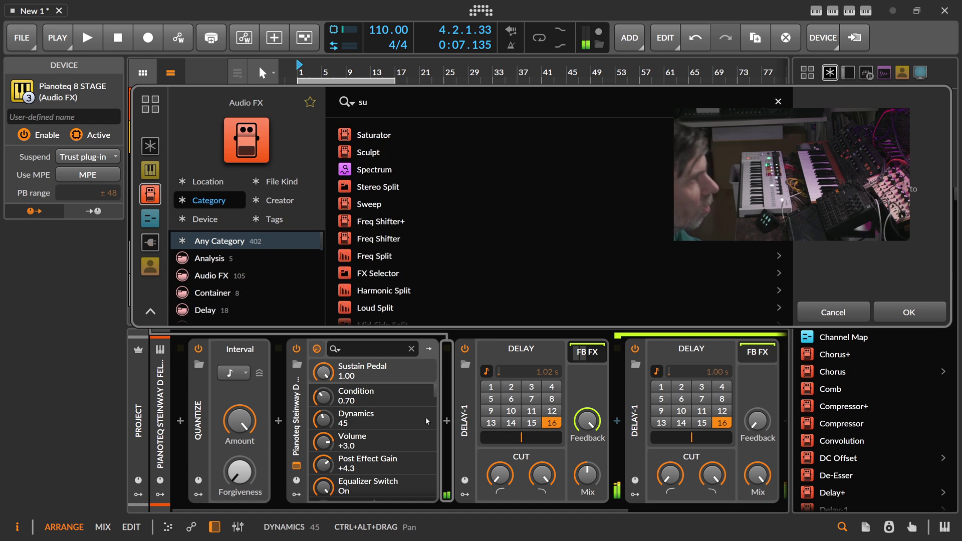
{"action": "left_click", "coordinate": [414, 187]}
{"action": "double_click", "coordinate": [414, 187]}
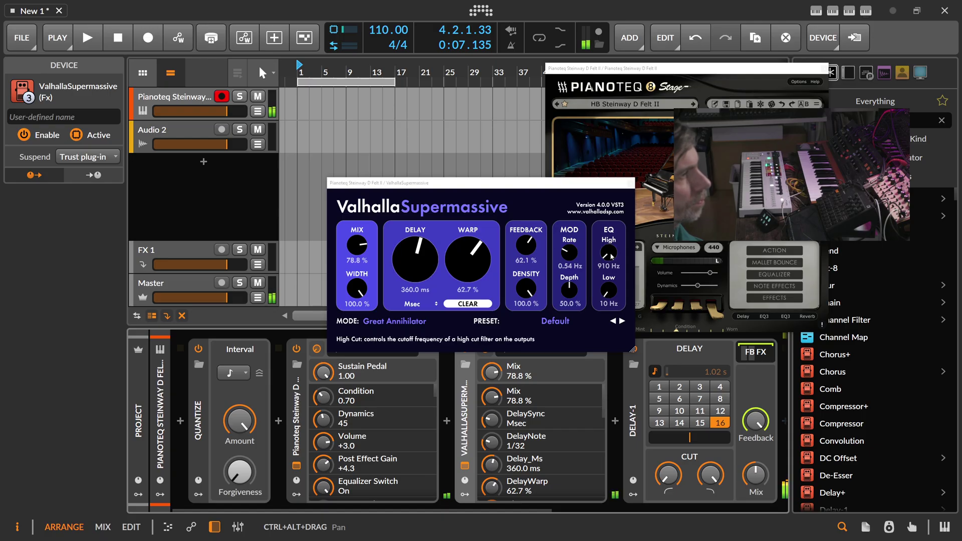
- Set ValhallaSupermassive's high EQ to 1150 Hz, warp to 100% and mix to 45.2%, then close its window
{"action": "left_click_drag", "start_coordinate": [611, 256], "coordinate": [610, 251]}
{"action": "left_click_drag", "start_coordinate": [473, 270], "coordinate": [488, 251]}
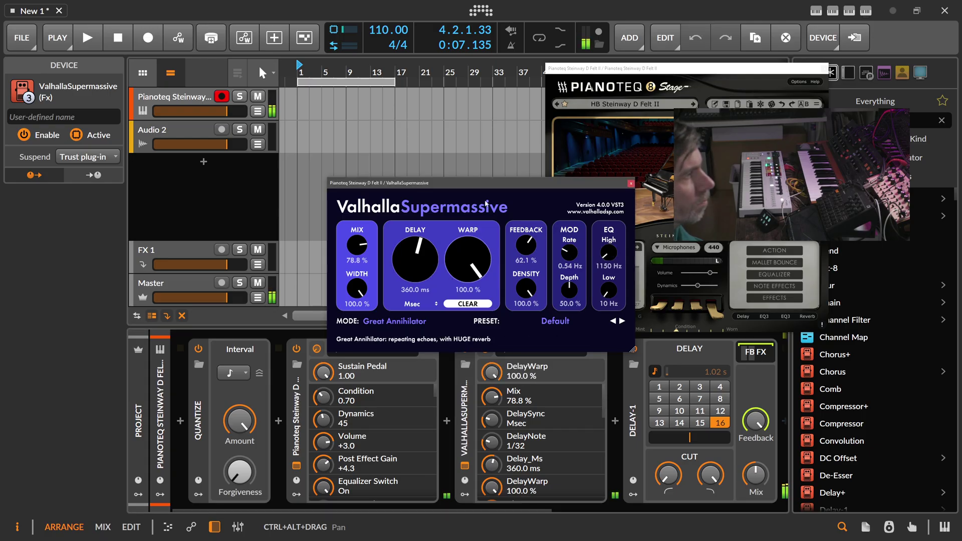
{"action": "left_click_drag", "start_coordinate": [357, 245], "coordinate": [357, 260]}
{"action": "left_click", "coordinate": [631, 183]}
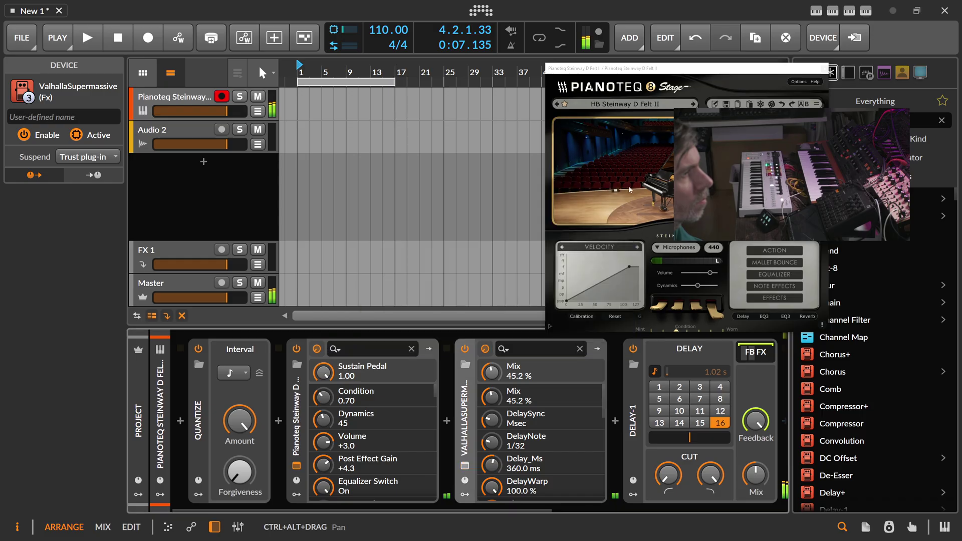
- Review the device chain from Quantize through ValhallaSupermassive to the nested Delay-1 devices
{"action": "scroll", "coordinate": [447, 509], "scroll_direction": "down", "scroll_amount": 1}
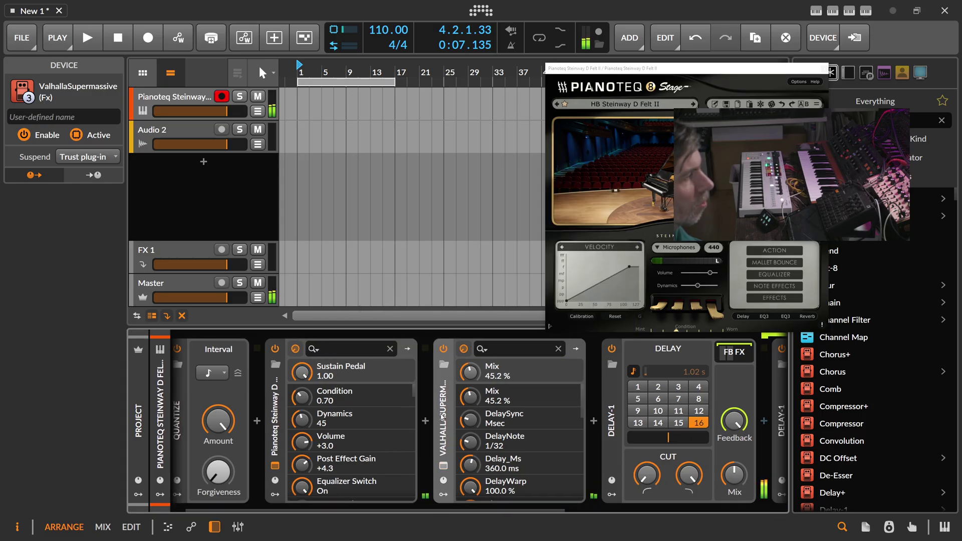
{"action": "scroll", "coordinate": [443, 418], "scroll_direction": "down", "scroll_amount": 5}
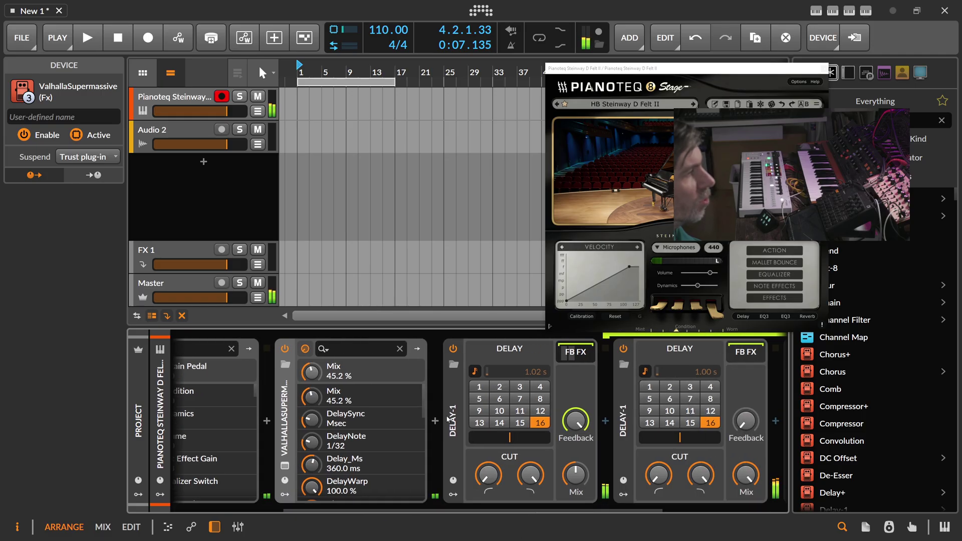
{"action": "scroll", "coordinate": [447, 505], "scroll_direction": "up", "scroll_amount": 2}
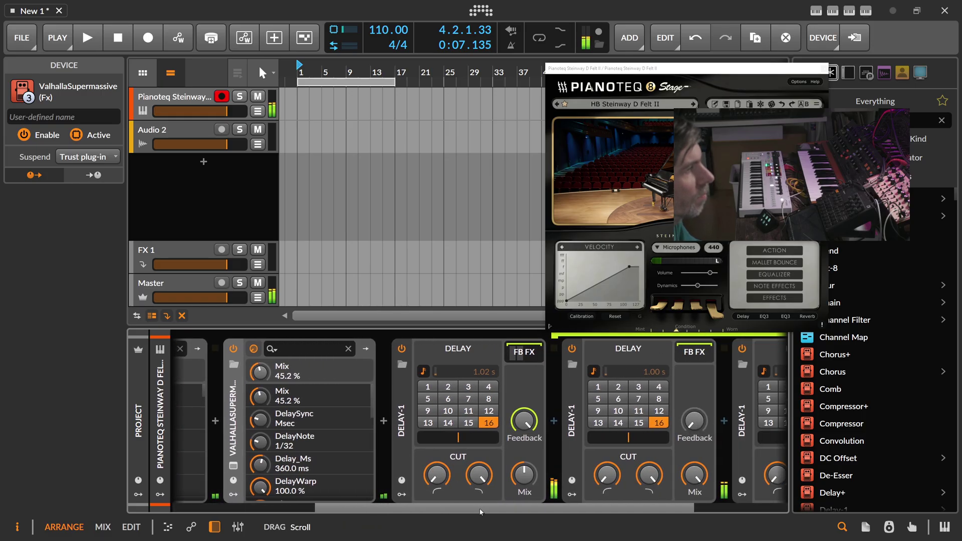
{"action": "scroll", "coordinate": [447, 506], "scroll_direction": "down", "scroll_amount": 2}
{"action": "scroll", "coordinate": [448, 506], "scroll_direction": "up", "scroll_amount": 7}
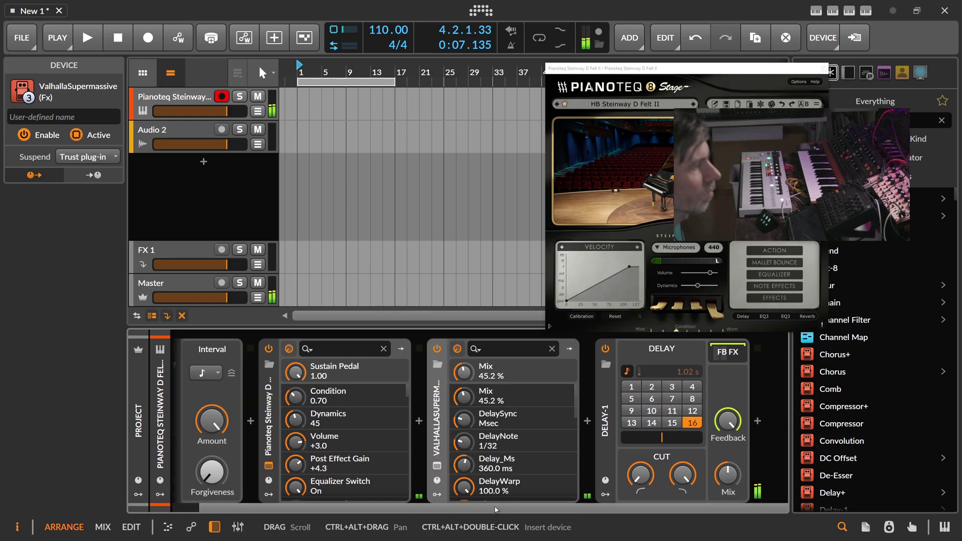
{"action": "scroll", "coordinate": [475, 510], "scroll_direction": "up", "scroll_amount": 1}
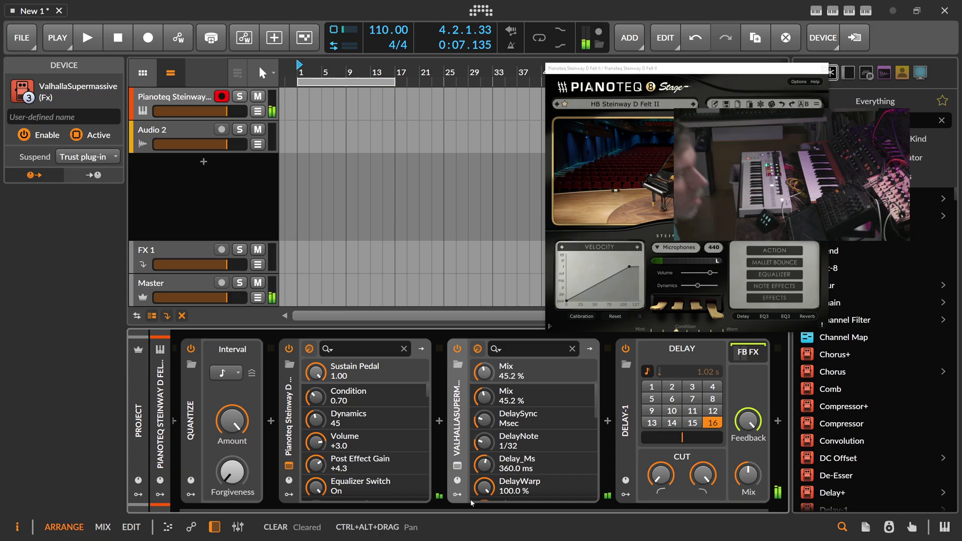
{"action": "left_click_drag", "start_coordinate": [482, 509], "coordinate": [617, 506]}
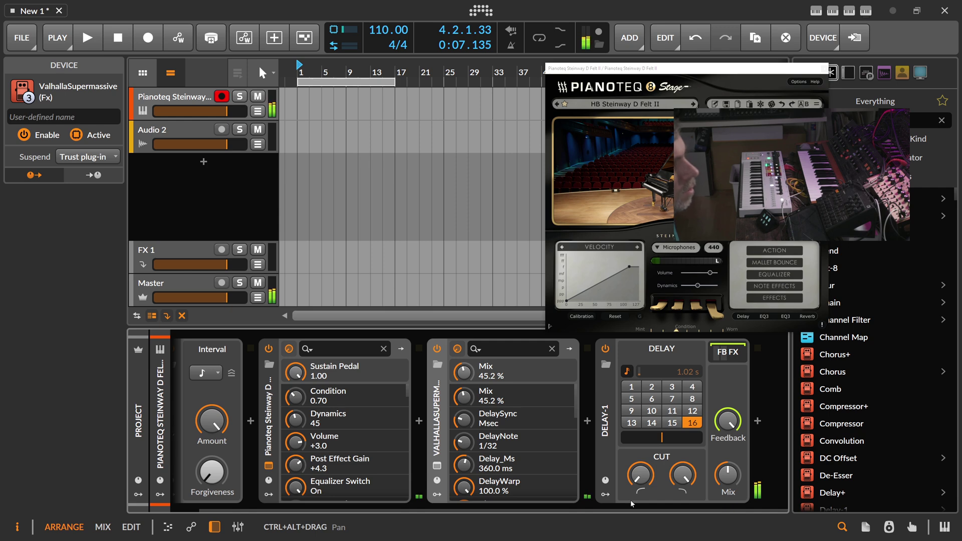
- Return the first Delay-1's feedback to minimum, switch the device off and on again, and close the Pianoteq window
{"action": "left_click", "coordinate": [727, 422]}
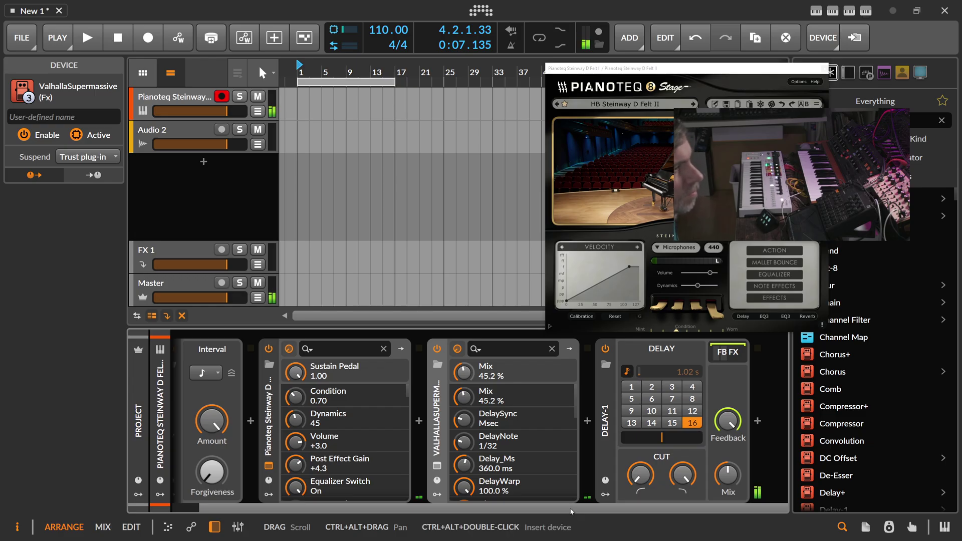
{"action": "left_click", "coordinate": [606, 350]}
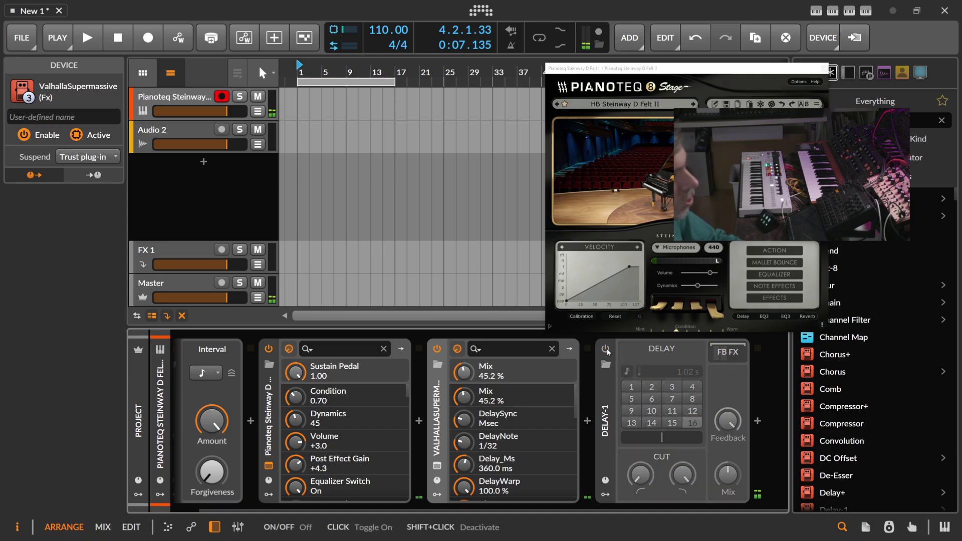
{"action": "left_click", "coordinate": [606, 350]}
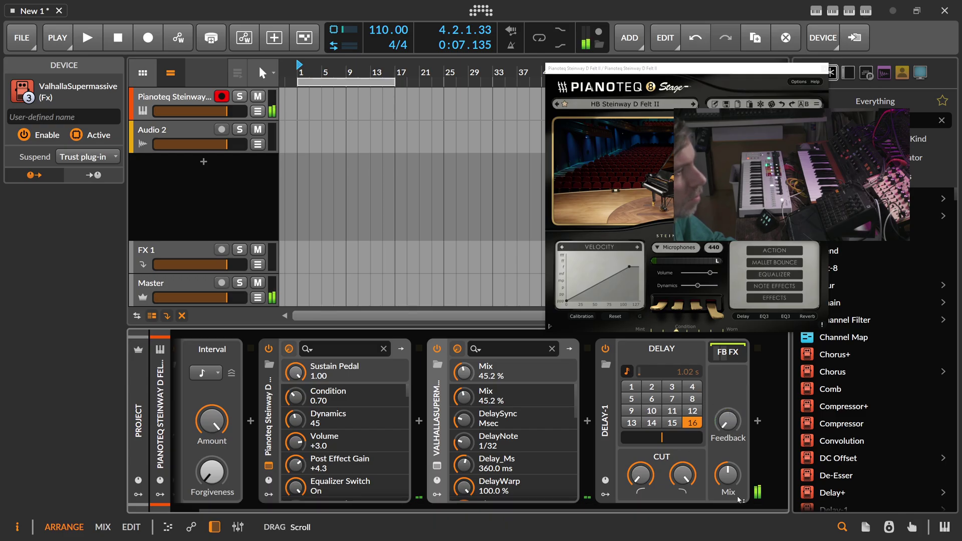
{"action": "left_click", "coordinate": [824, 69]}
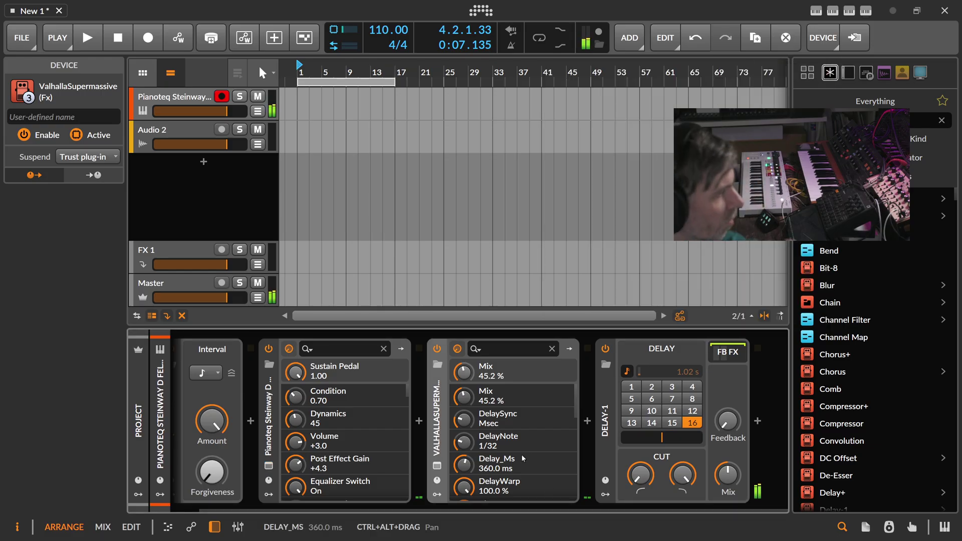
- Group the first Delay-1 into an FX Layer and collapse the ValhallaSupermassive and Pianoteq devices
{"action": "left_click", "coordinate": [605, 395]}
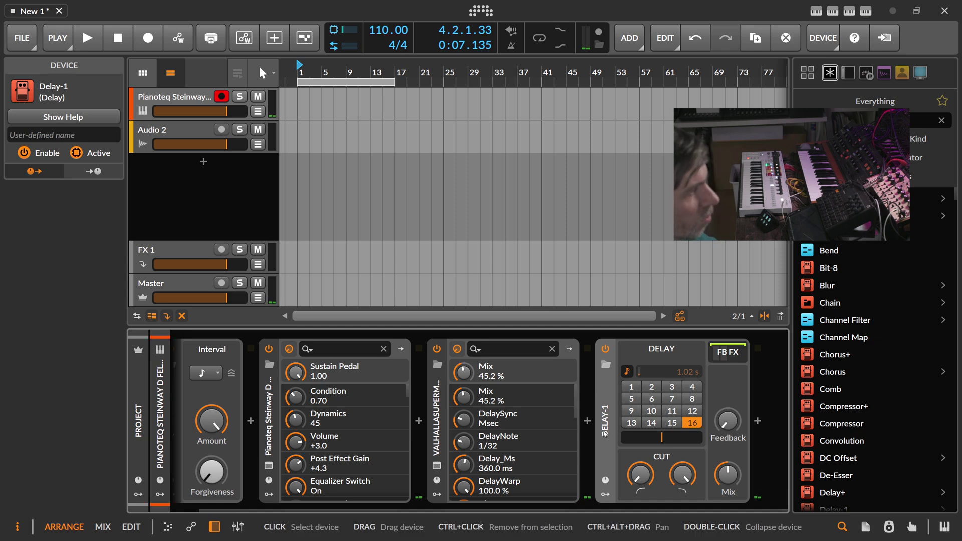
{"action": "key", "text": "ctrl+g"}
{"action": "left_click", "coordinate": [436, 418]}
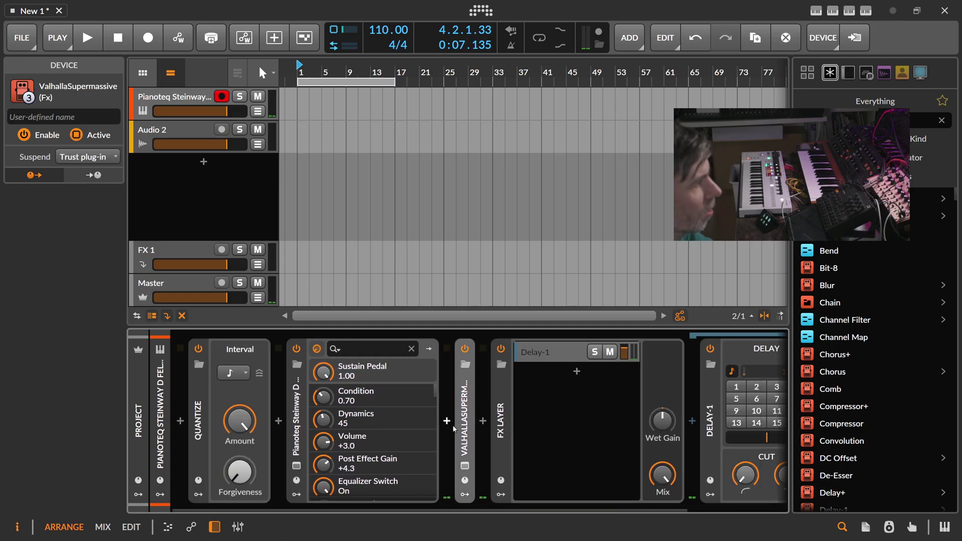
{"action": "left_click", "coordinate": [305, 425]}
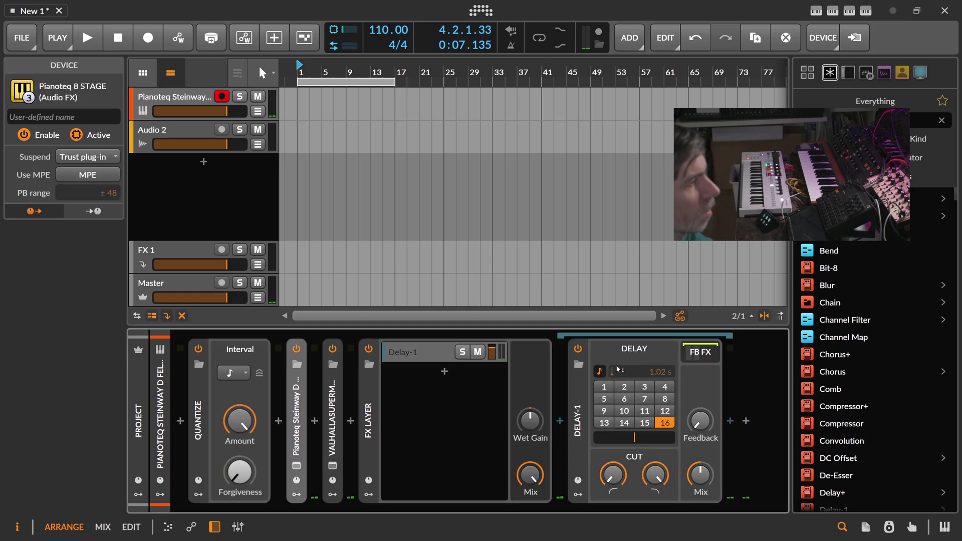
- Inspect the delays nested in the layer's FB FX chain and hide the browser to make room
{"action": "left_click", "coordinate": [582, 374]}
{"action": "key", "text": "ctrl+d"}
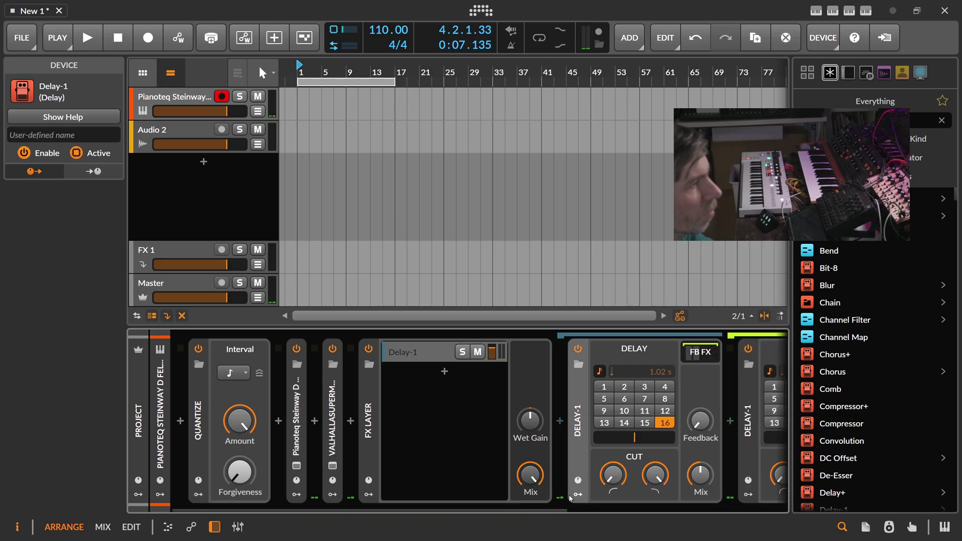
{"action": "scroll", "coordinate": [569, 497], "scroll_direction": "down", "scroll_amount": 3}
{"action": "left_click", "coordinate": [842, 527]}
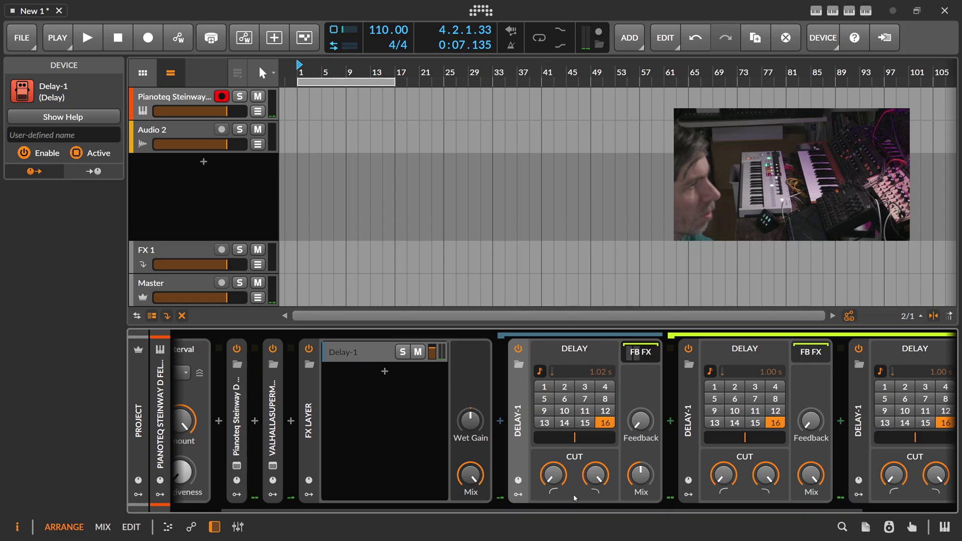
{"action": "scroll", "coordinate": [573, 497], "scroll_direction": "down", "scroll_amount": 5}
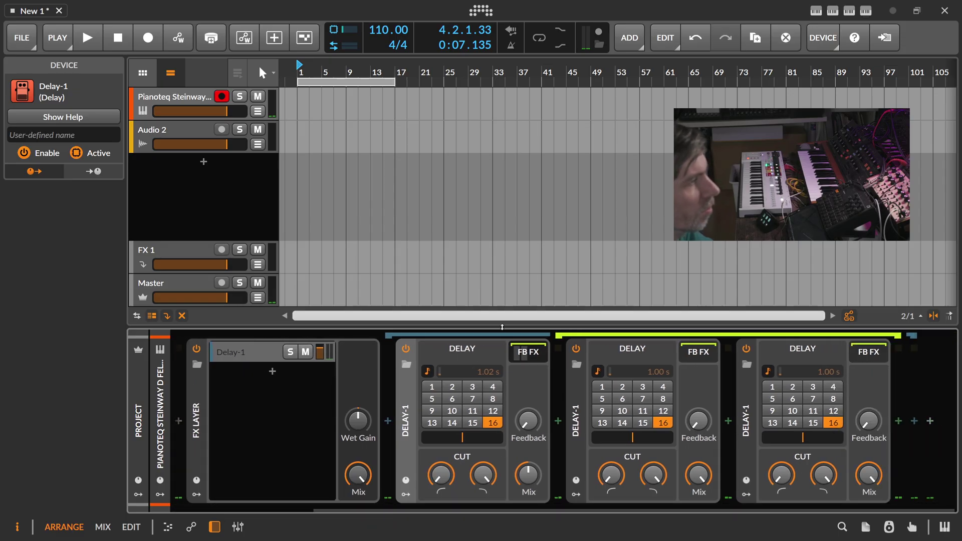
{"action": "key", "text": "Delete"}
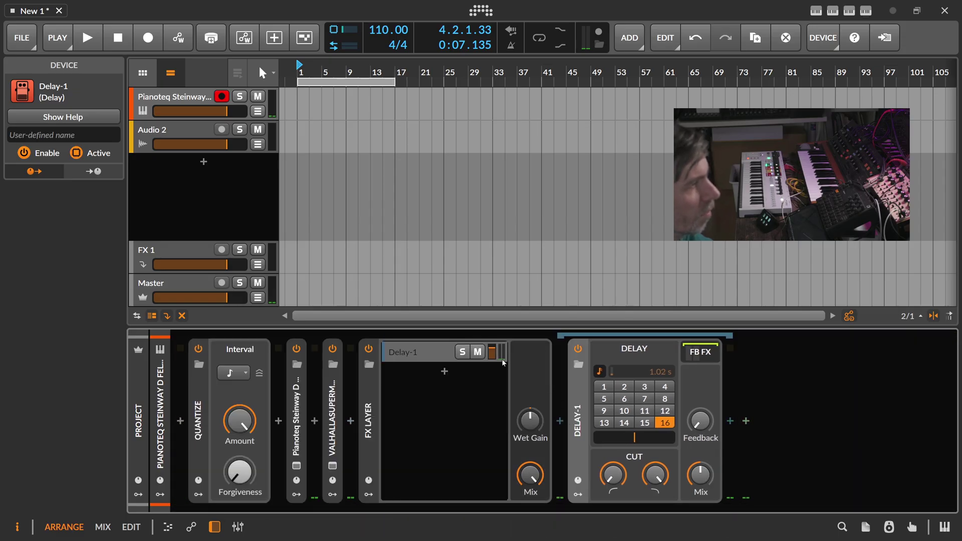
- Duplicate the Delay-1 layer in the FX Layer and rename the first layer as 3bars
{"action": "left_click", "coordinate": [437, 354]}
{"action": "key", "text": "ctrl+d"}
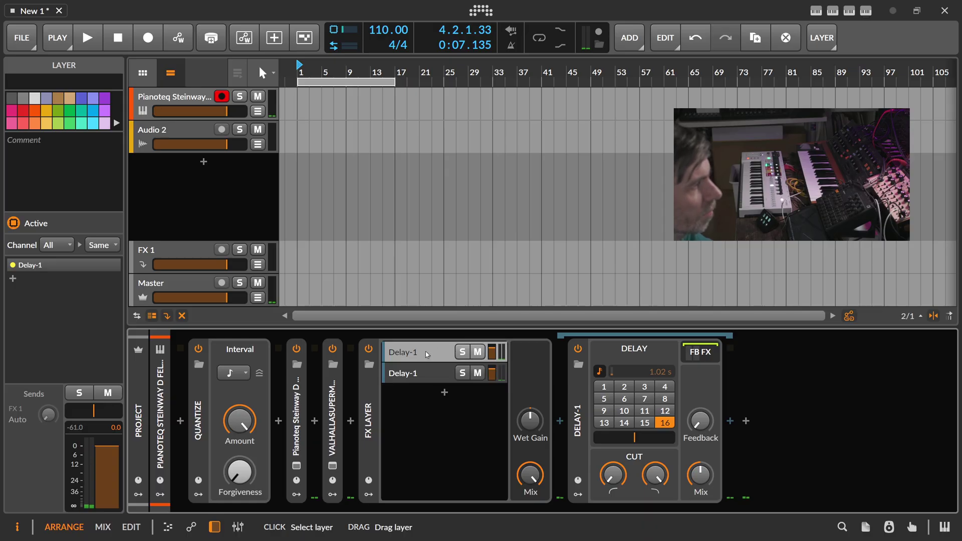
{"action": "double_click", "coordinate": [425, 351]}
{"action": "type", "text": "3bar"}
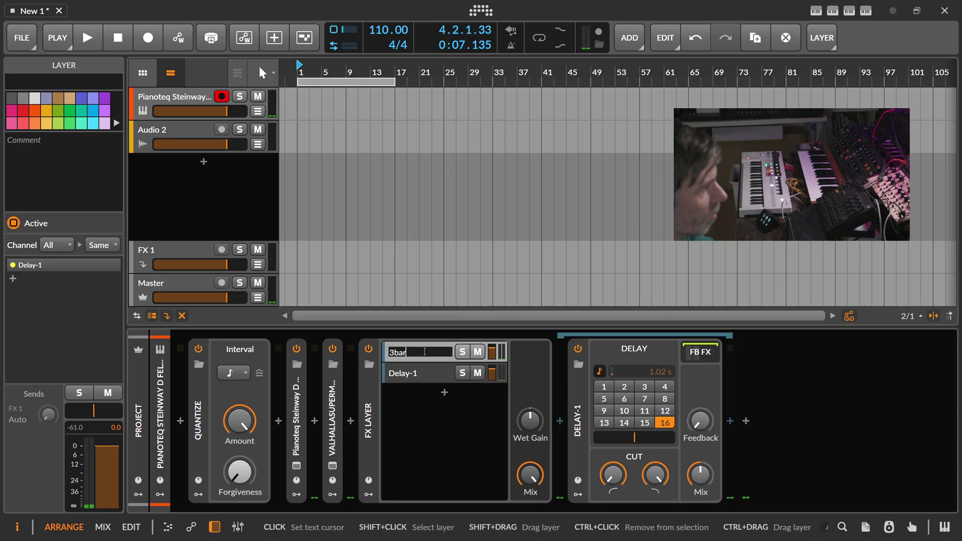
{"action": "type", "text": "d"}
{"action": "key", "text": "BackSpace"}
{"action": "type", "text": "s"}
{"action": "key", "text": "Return"}
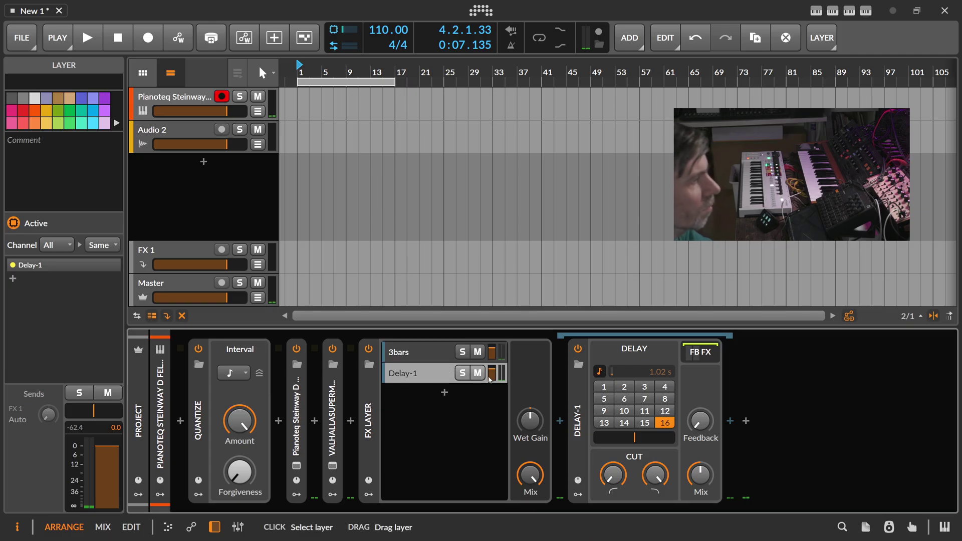
- Duplicate the last delay in the second layer's FB FX chain and set the copy's delay time to 8
{"action": "left_click", "coordinate": [426, 373], "text": "ctrl"}
{"action": "left_click_drag", "start_coordinate": [524, 507], "coordinate": [619, 503]}
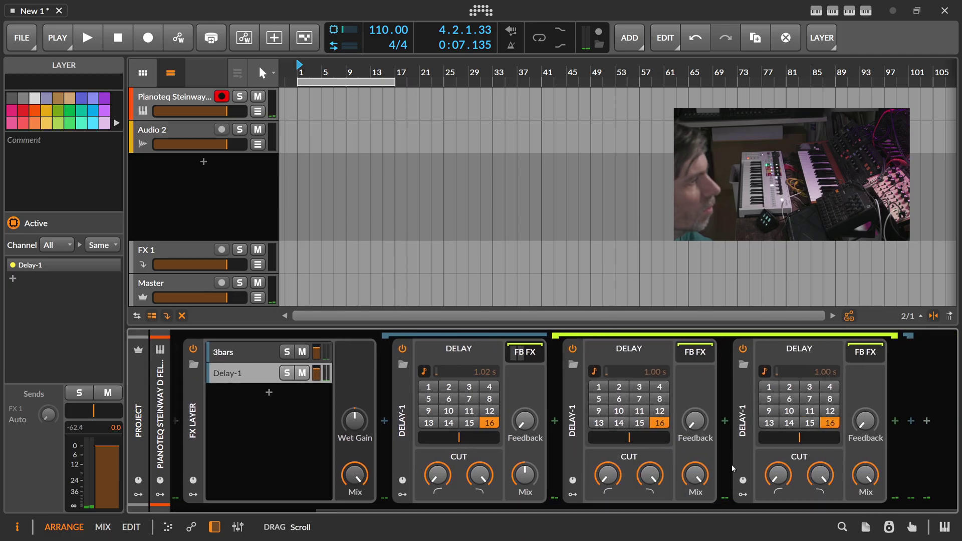
{"action": "left_click", "coordinate": [745, 407]}
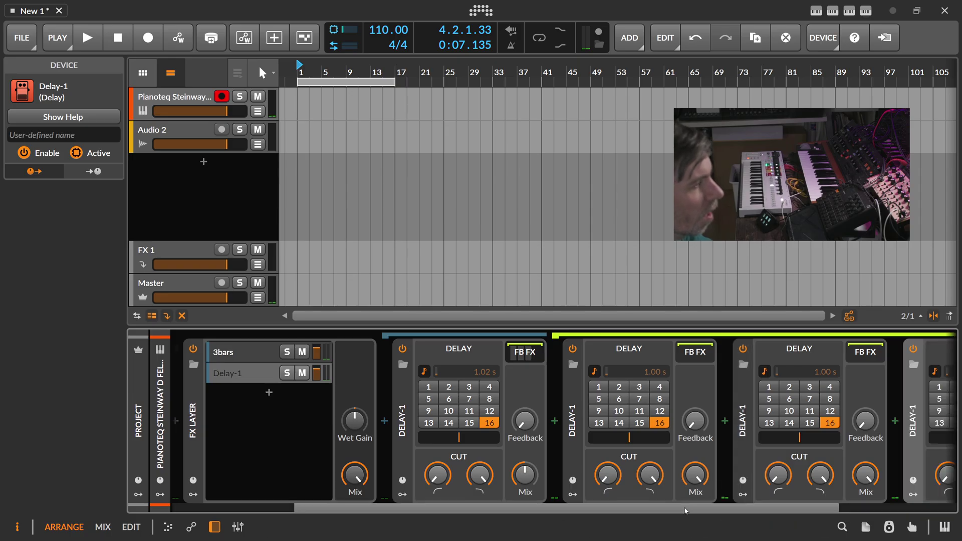
{"action": "left_click_drag", "start_coordinate": [716, 510], "coordinate": [831, 507]}
{"action": "left_click", "coordinate": [830, 398]}
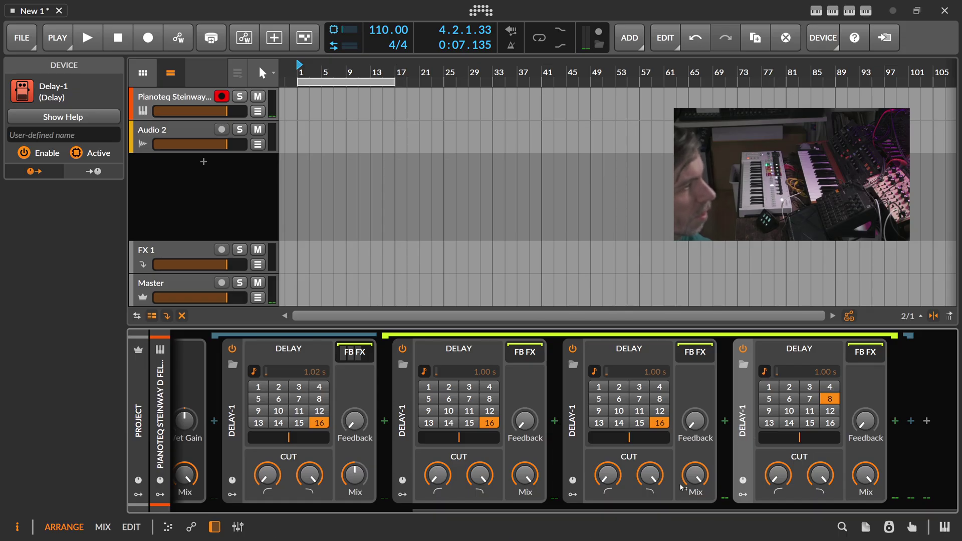
- Rename the second layer in the FX Layer as 3bars 1/2
{"action": "left_click_drag", "start_coordinate": [646, 509], "coordinate": [494, 509]}
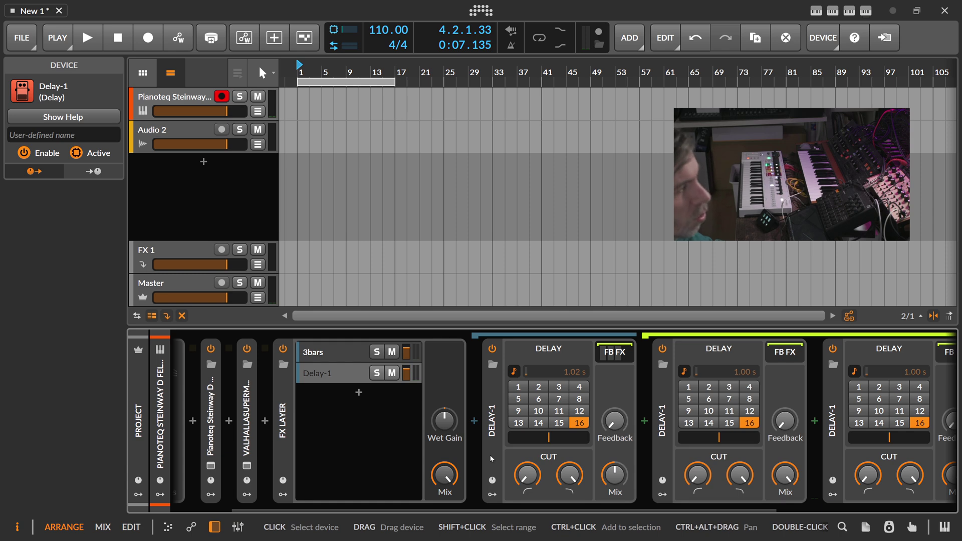
{"action": "double_click", "coordinate": [338, 374]}
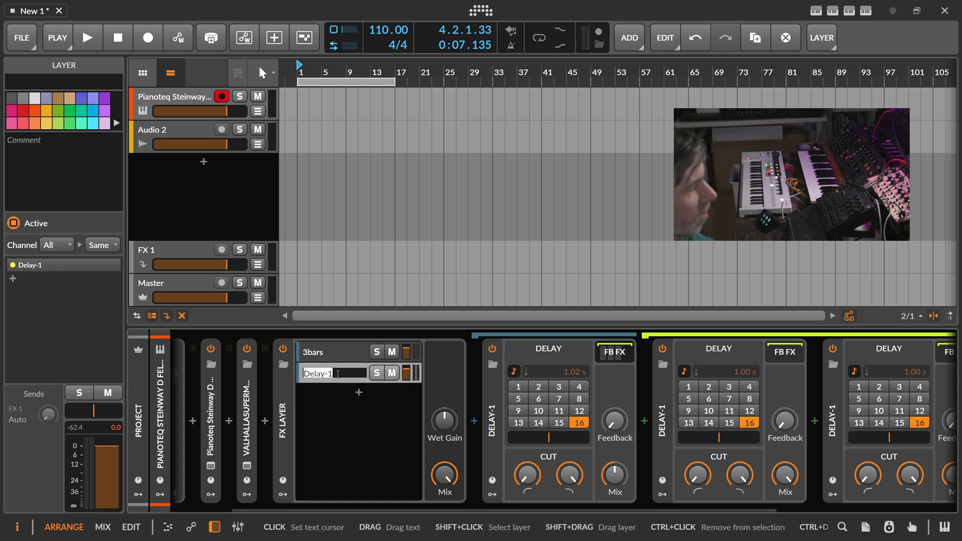
{"action": "type", "text": "3bar"}
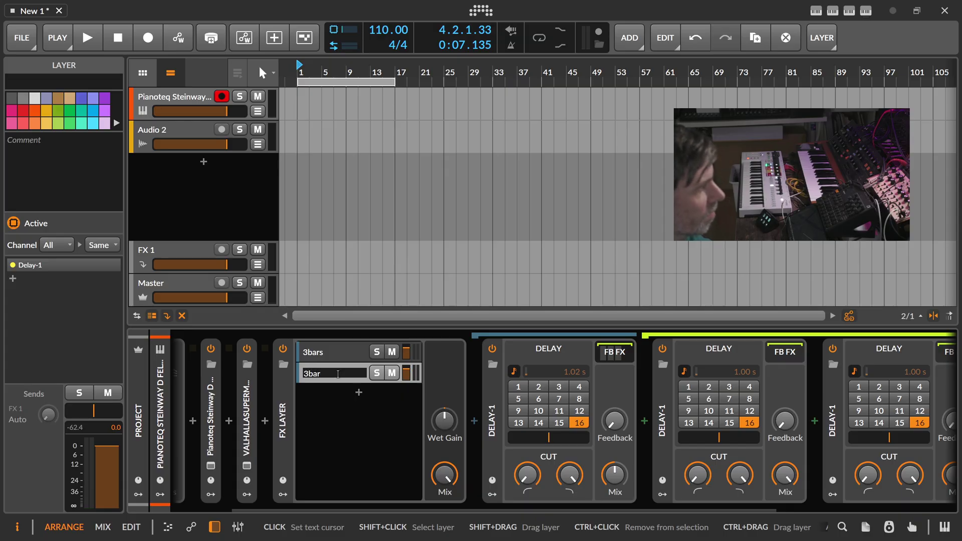
{"action": "type", "text": "s 1/2"}
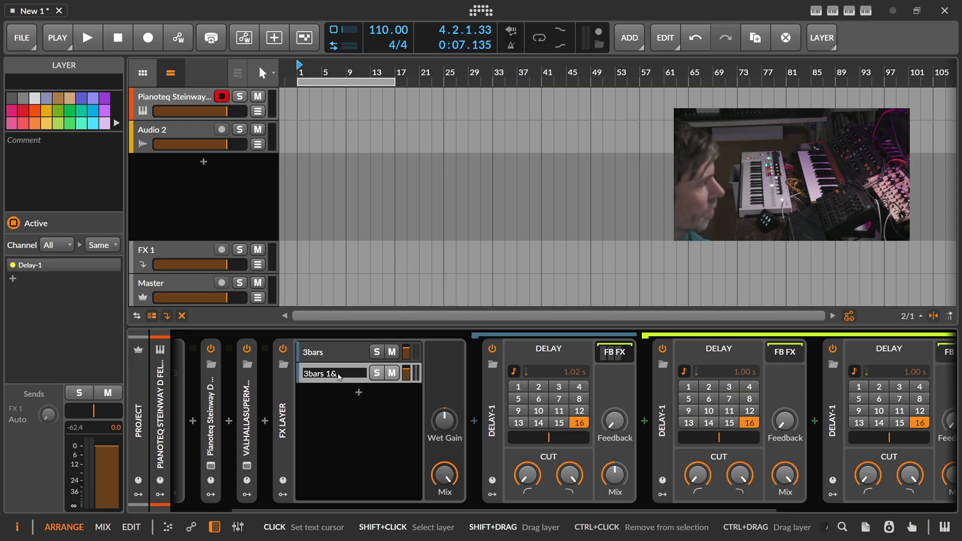
{"action": "key", "text": "Return"}
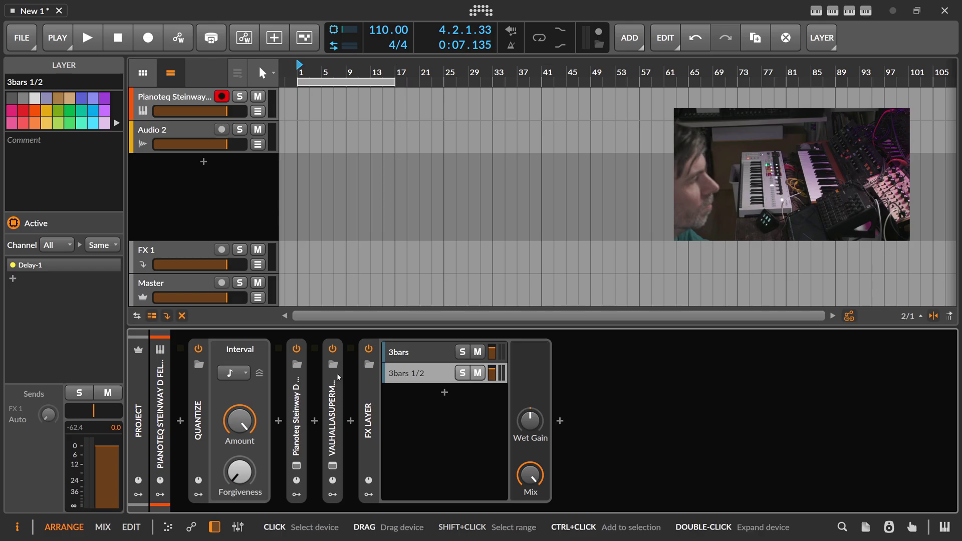
- Duplicate the 3bars 1/2 layer and reduce the copy's FB FX chain to a single Delay-1 set to 16
{"action": "key", "text": "ctrl+d"}
{"action": "key", "text": "ctrl+d"}
{"action": "key", "text": "ctrl+d"}
{"action": "key", "text": "ctrl+d"}
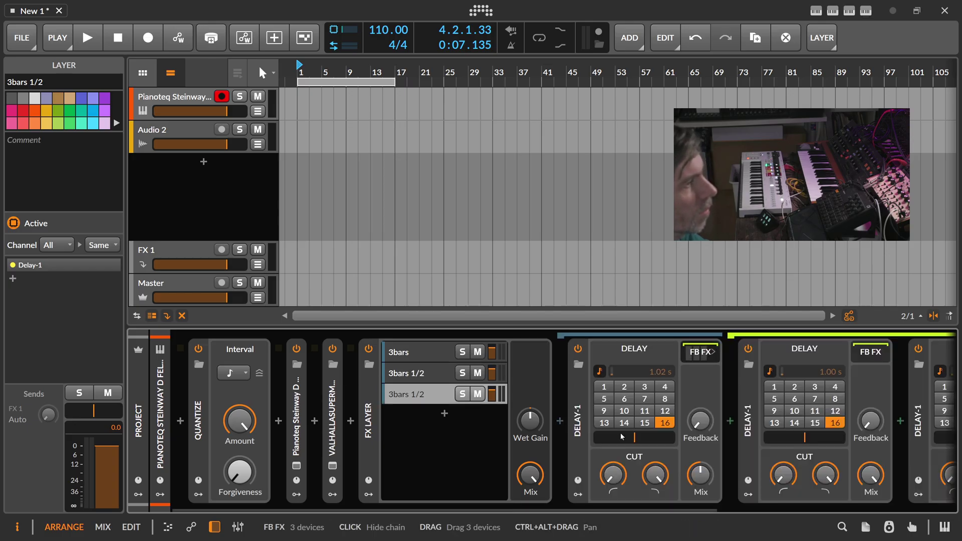
{"action": "left_click", "coordinate": [741, 421]}
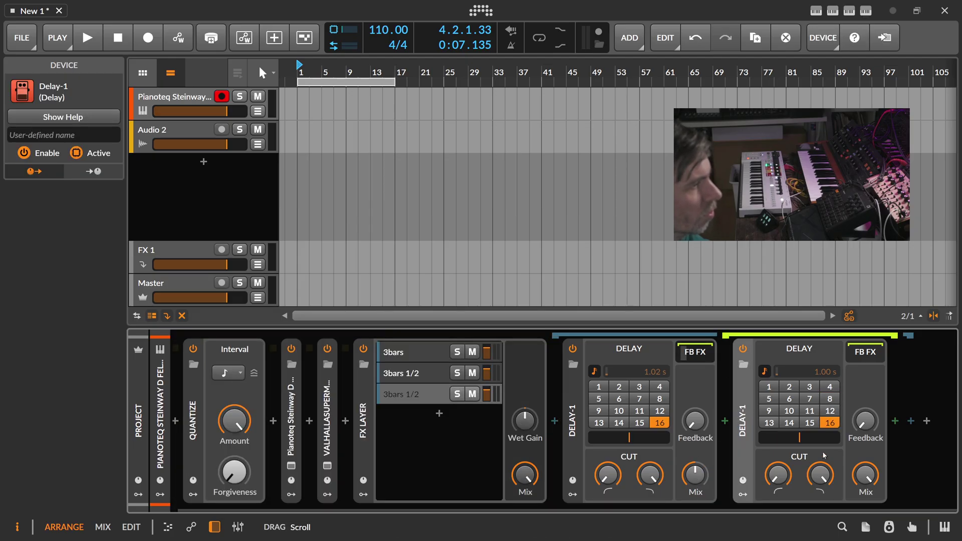
- Set the delay time of the Delay-1 in the third layer's FB FX chain to 12
{"action": "left_click", "coordinate": [829, 399]}
{"action": "left_click", "coordinate": [831, 411]}
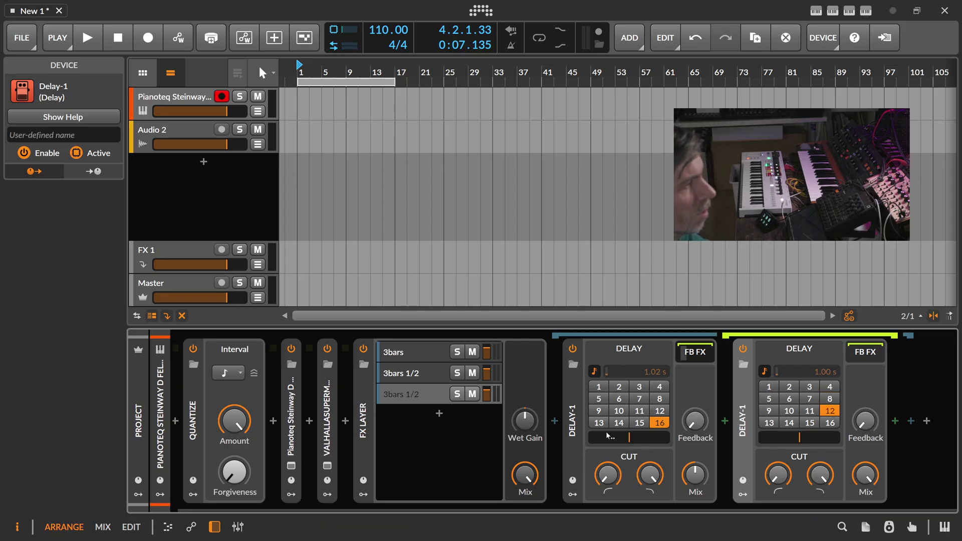
- Insert a Tool with volume at -Inf dB before the third layer's Delay-1 and copy it to the start of the second layer
{"action": "left_click", "coordinate": [556, 423]}
{"action": "type", "text": "tool"}
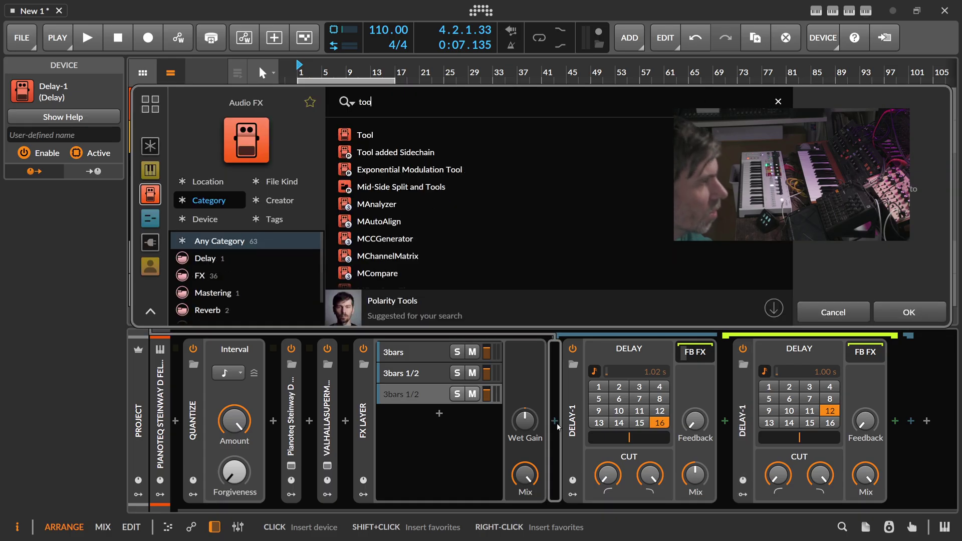
{"action": "key", "text": "Down"}
{"action": "key", "text": "Return"}
{"action": "left_click_drag", "start_coordinate": [613, 395], "coordinate": [614, 441]}
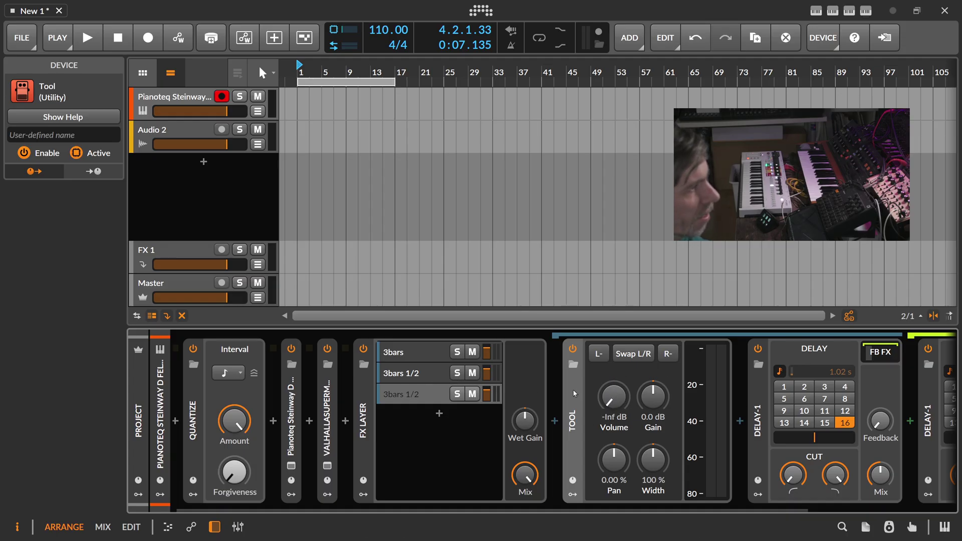
{"action": "mouse_move", "coordinate": [575, 393]}
{"action": "left_mouse_down"}
{"action": "mouse_move", "coordinate": [426, 374]}
{"action": "mouse_move", "coordinate": [426, 394]}
{"action": "mouse_move", "coordinate": [554, 421]}
{"action": "mouse_move", "coordinate": [581, 405]}
{"action": "left_mouse_up"}
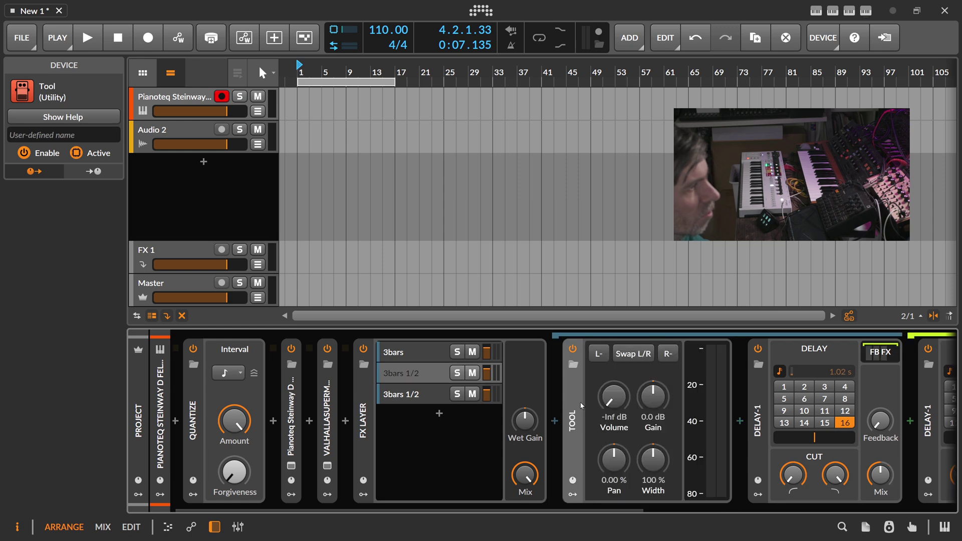
- Set the main Delay-1's mix to 100 % in all three layers and the FX Layer's mix to about 50 %
{"action": "left_click", "coordinate": [441, 352]}
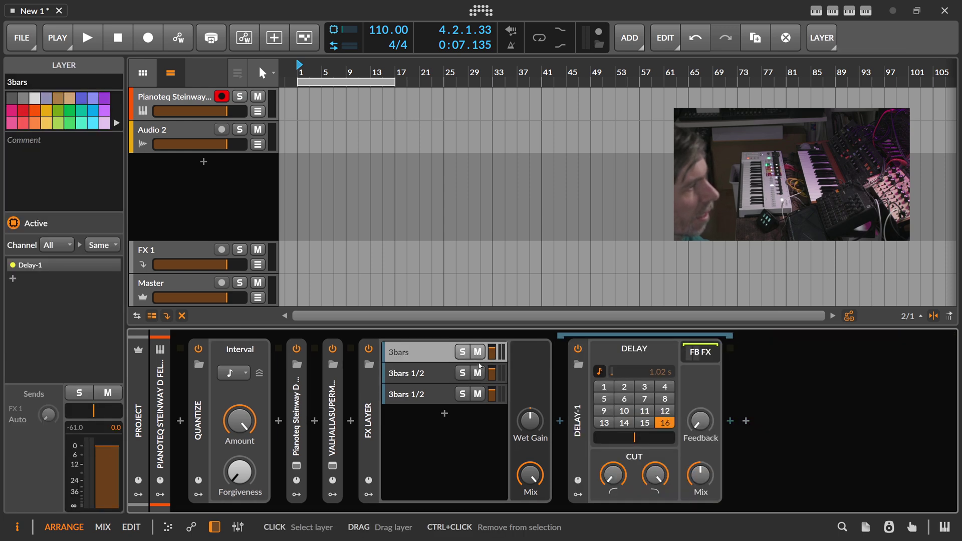
{"action": "left_click", "coordinate": [423, 373]}
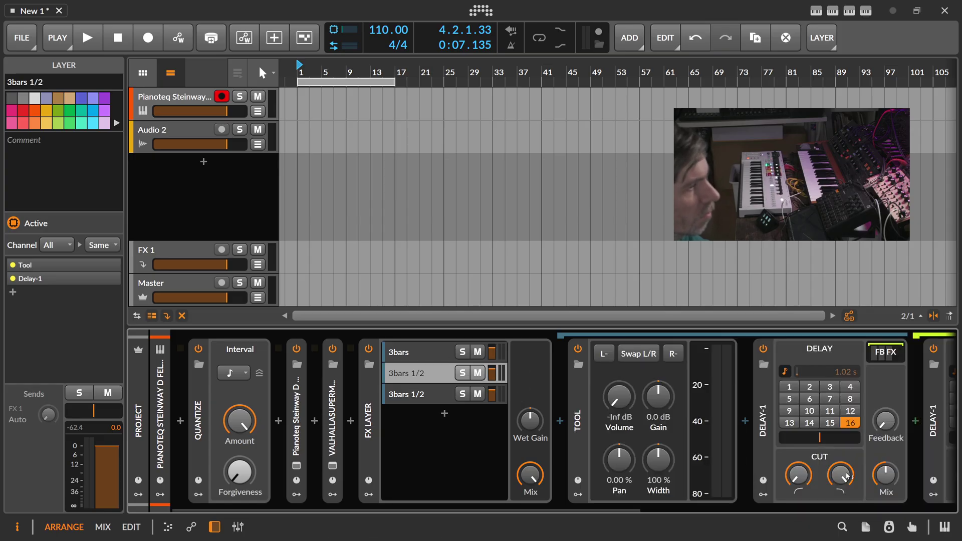
{"action": "left_click", "coordinate": [423, 394]}
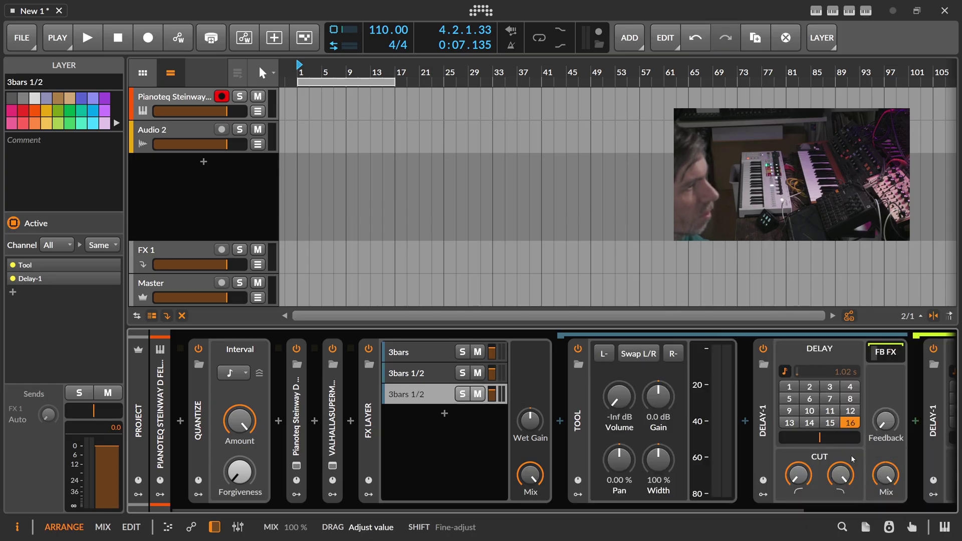
{"action": "left_click_drag", "start_coordinate": [530, 474], "coordinate": [530, 496]}
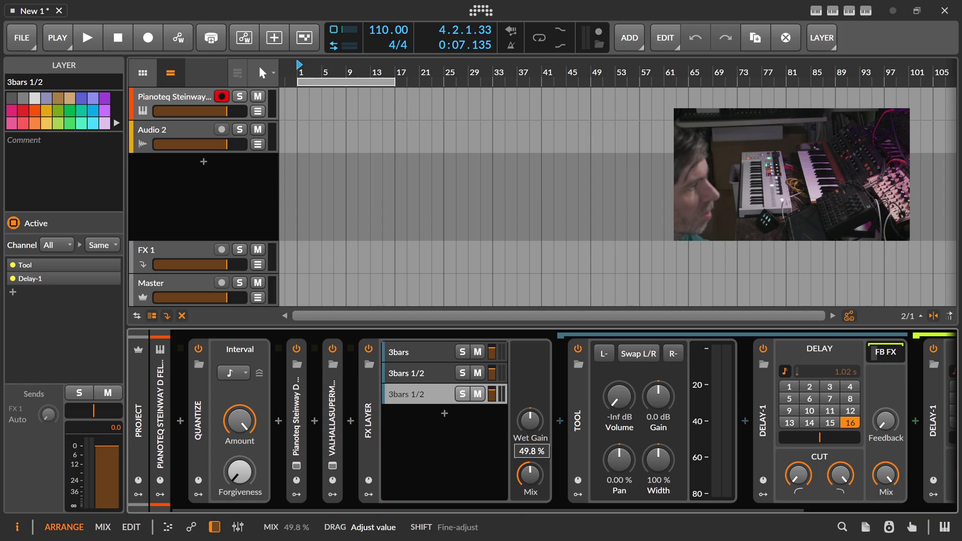
- Copy the silenced Tool from the 3bars 1/2 layer into the 3bars layer, ahead of its Delay-1
{"action": "left_click", "coordinate": [421, 352]}
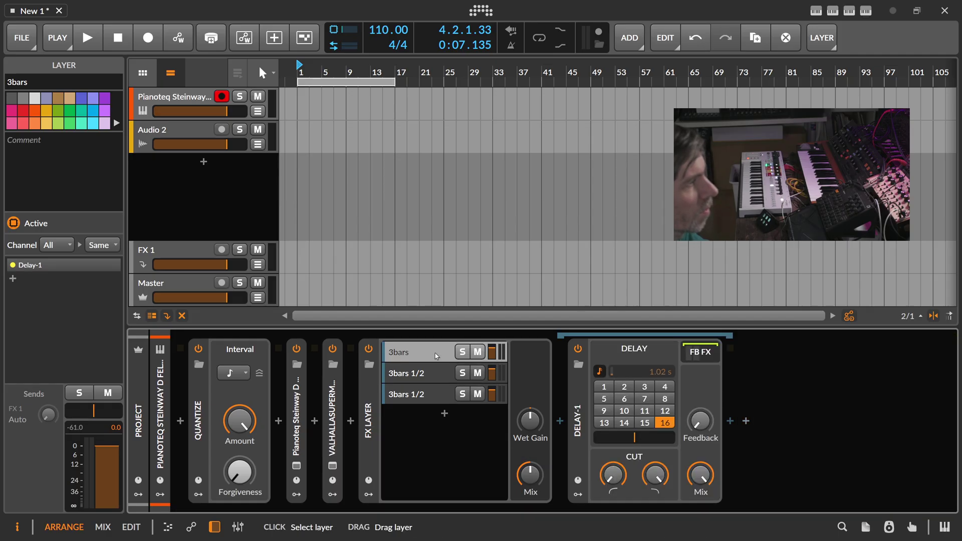
{"action": "left_click", "coordinate": [435, 372]}
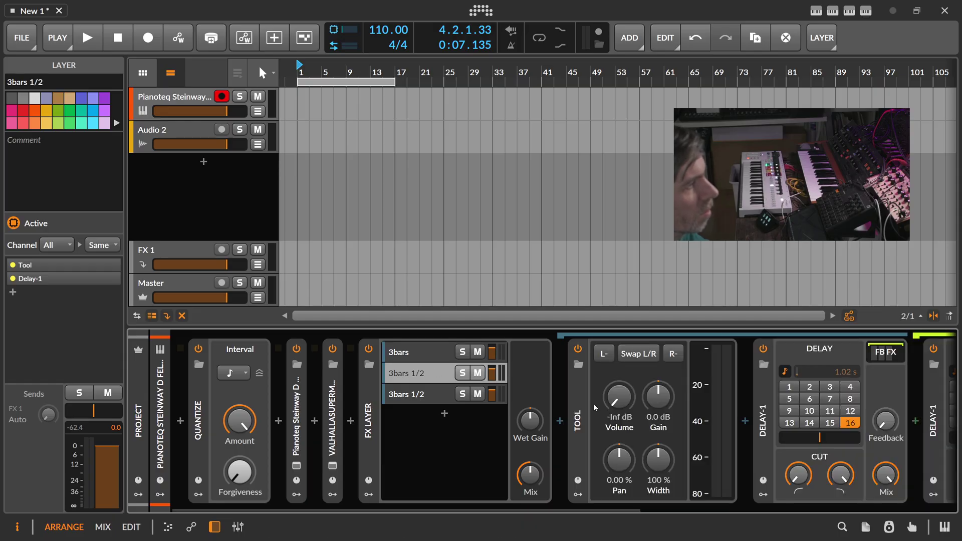
{"action": "mouse_move", "coordinate": [573, 384]}
{"action": "left_mouse_down"}
{"action": "mouse_move", "coordinate": [451, 366]}
{"action": "mouse_move", "coordinate": [441, 352]}
{"action": "mouse_move", "coordinate": [547, 387]}
{"action": "mouse_move", "coordinate": [560, 401]}
{"action": "left_mouse_up"}
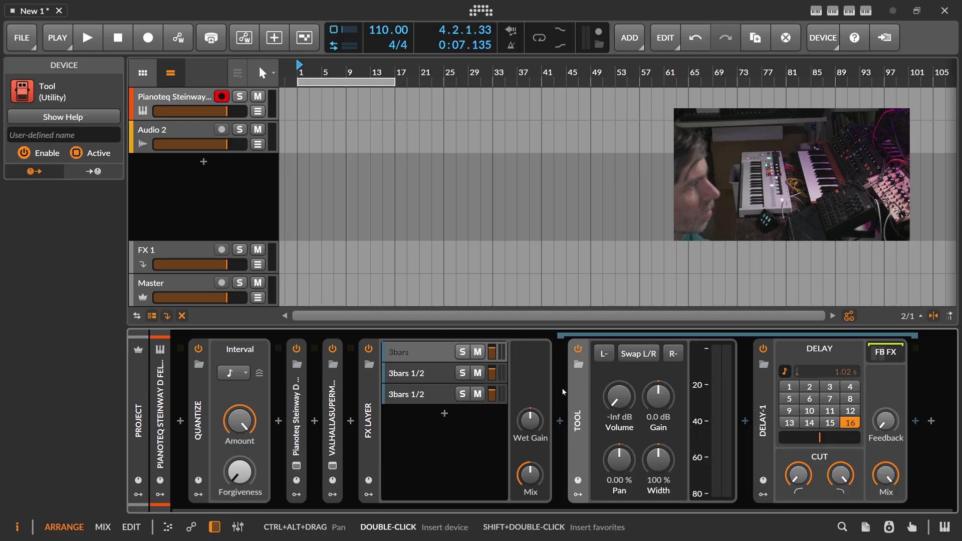
{"action": "left_click", "coordinate": [446, 377]}
{"action": "left_click_drag", "start_coordinate": [920, 379], "coordinate": [543, 415]}
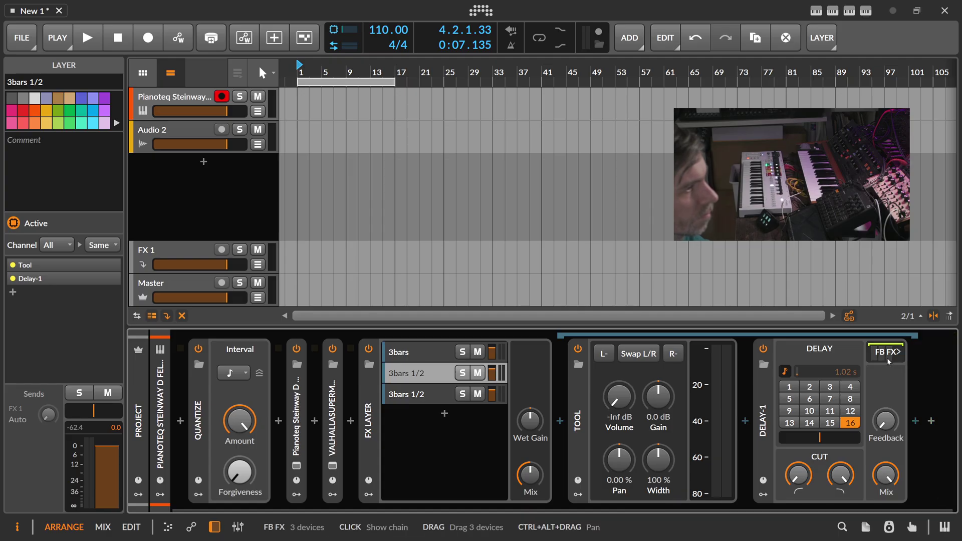
{"action": "left_click", "coordinate": [419, 394]}
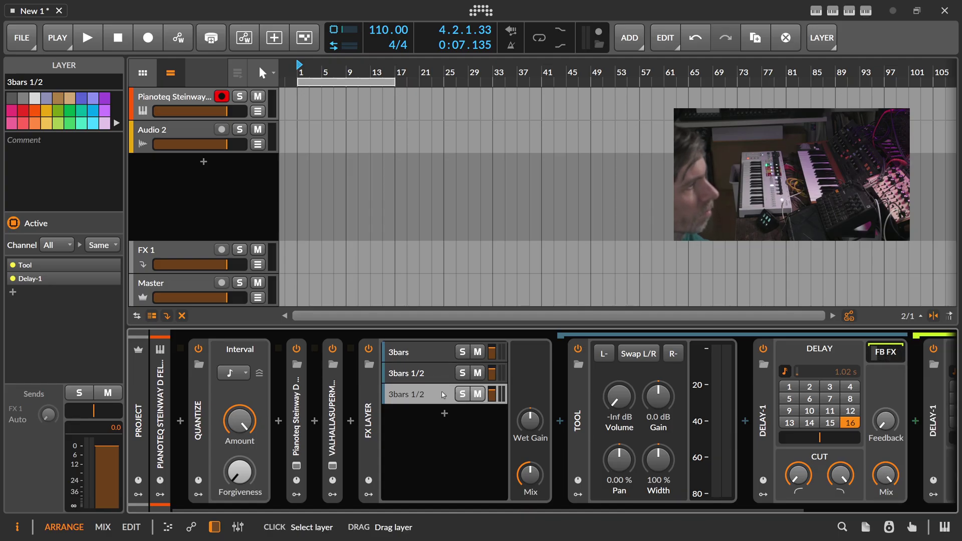
{"action": "left_click", "coordinate": [480, 353]}
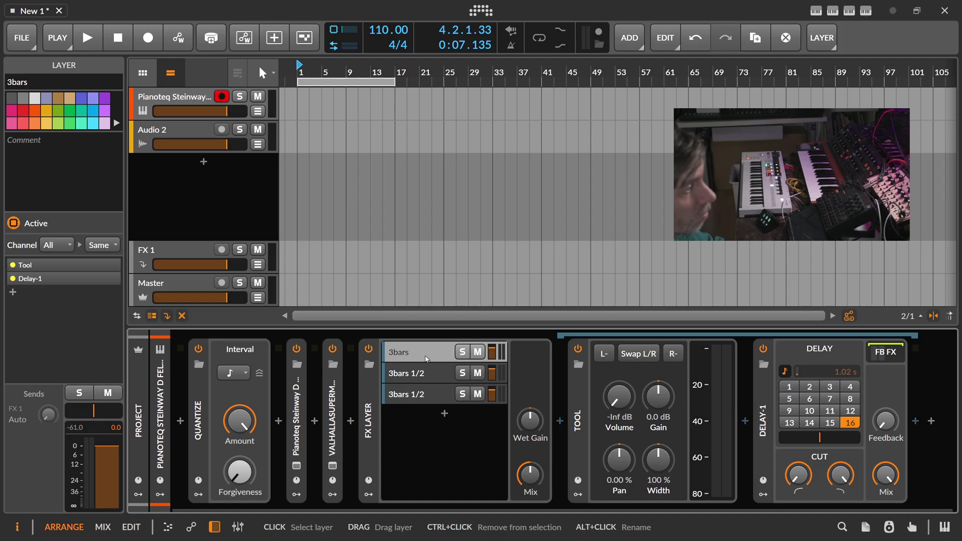
- Capture a loop in the 3bars layer: raise Delay-1 feedback to about -0.1 dB, open the Tool volume to 0.0 dB, and close it again
{"action": "double_click", "coordinate": [618, 392]}
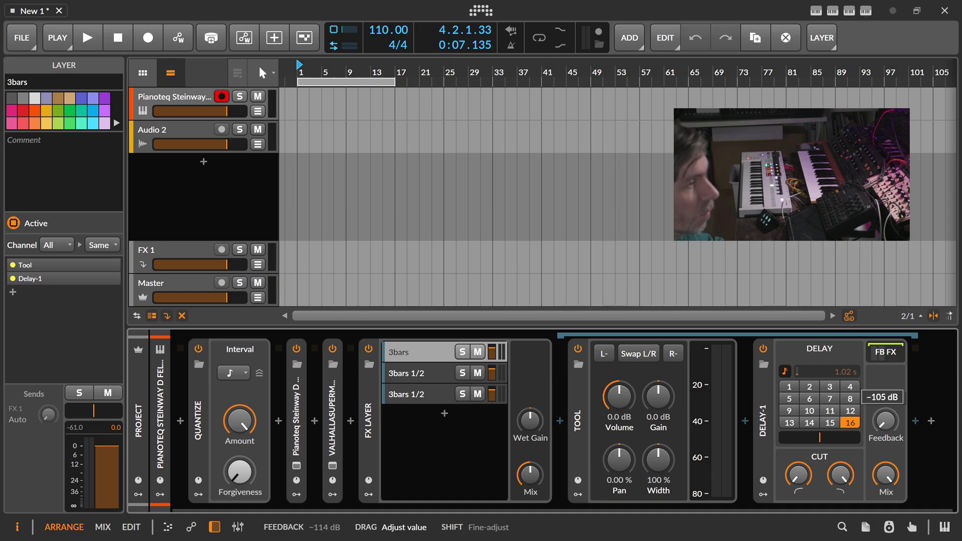
{"action": "left_click_drag", "start_coordinate": [885, 421], "coordinate": [885, 417]}
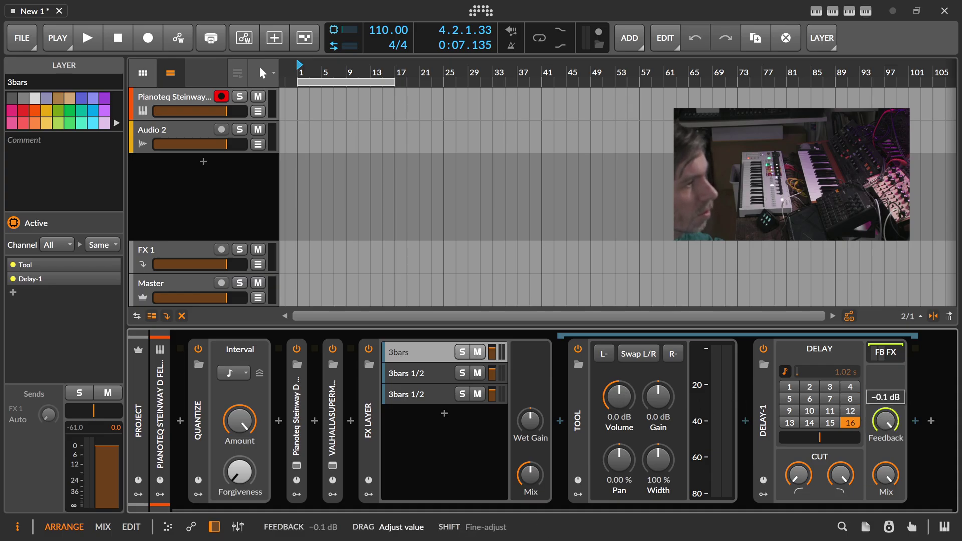
{"action": "left_click_drag", "start_coordinate": [885, 418], "coordinate": [888, 426]}
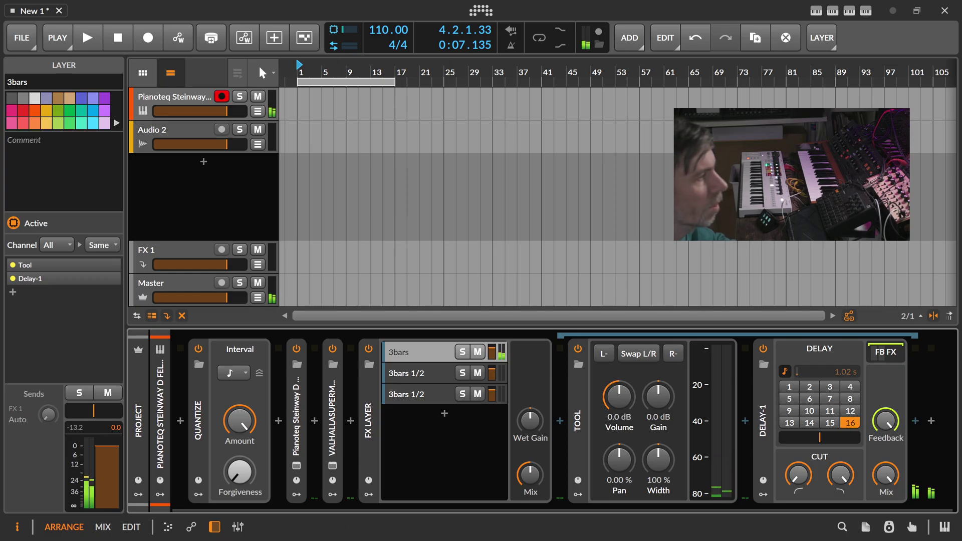
{"action": "left_click_drag", "start_coordinate": [619, 396], "coordinate": [619, 440]}
- Capture a loop in the 3bars 1/2 layer with raised Delay-1 feedback, opening the Tool volume to 0.0 dB and closing it to -Inf dB
{"action": "left_click", "coordinate": [430, 374]}
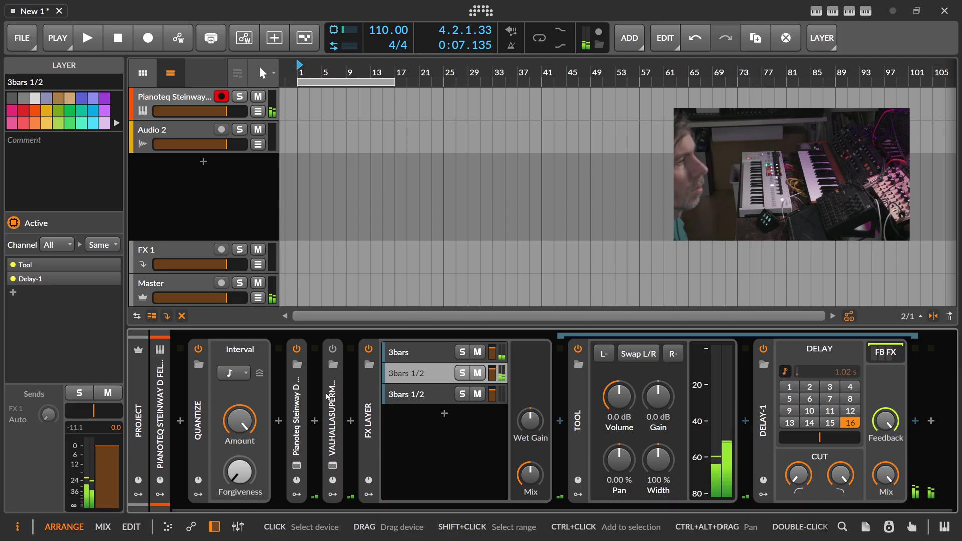
{"action": "left_click_drag", "start_coordinate": [619, 396], "coordinate": [619, 400]}
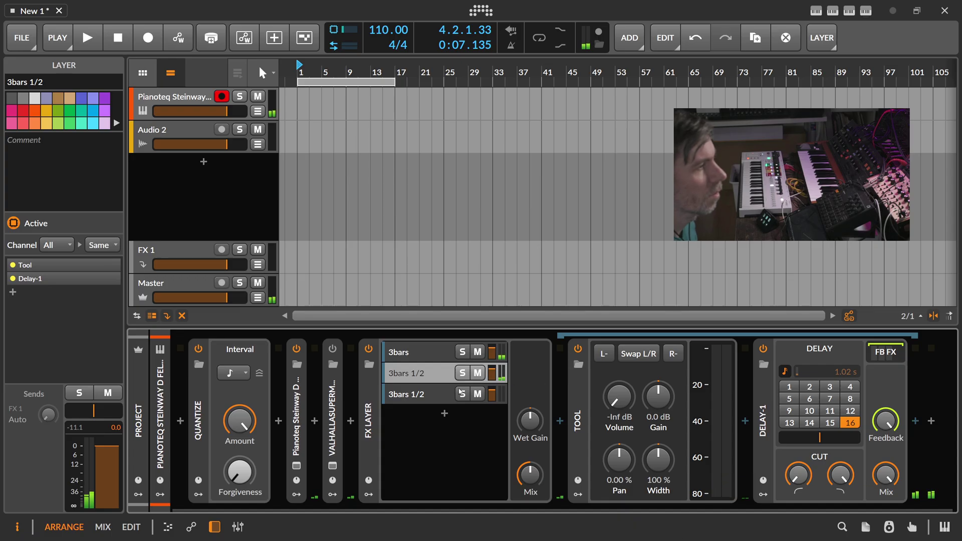
- Rename the third layer in the FX Layer as 1bar 1 1/4th
{"action": "left_click", "coordinate": [429, 396]}
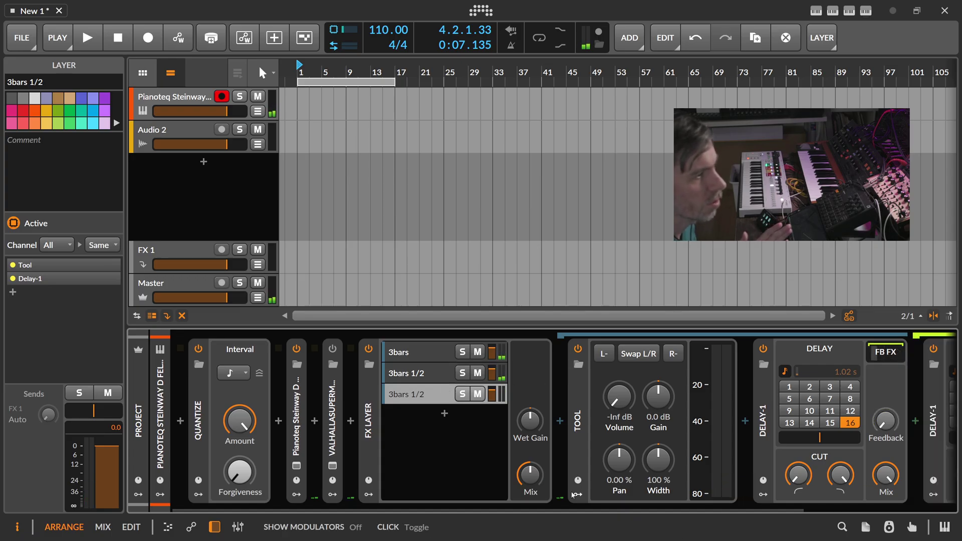
{"action": "left_click", "coordinate": [605, 509]}
{"action": "left_click", "coordinate": [422, 396]}
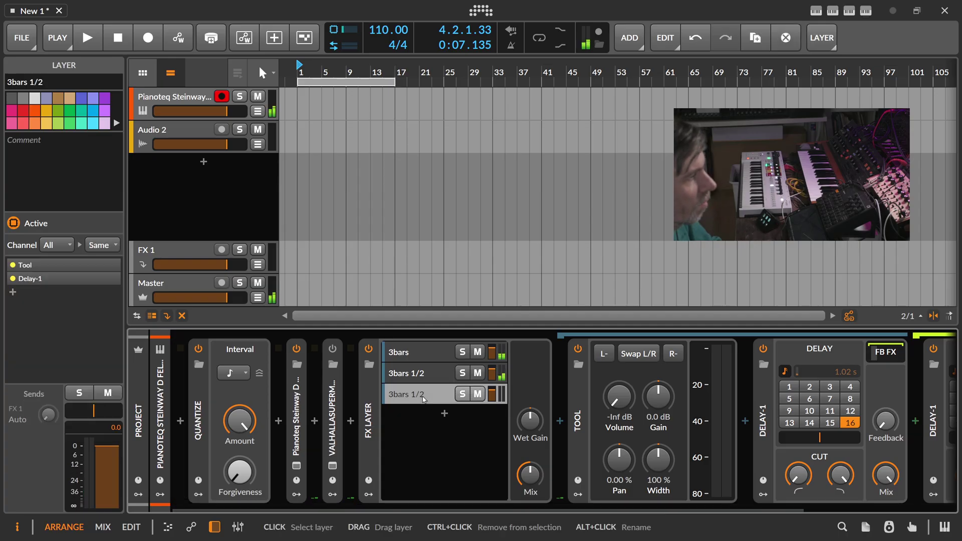
{"action": "double_click", "coordinate": [422, 396]}
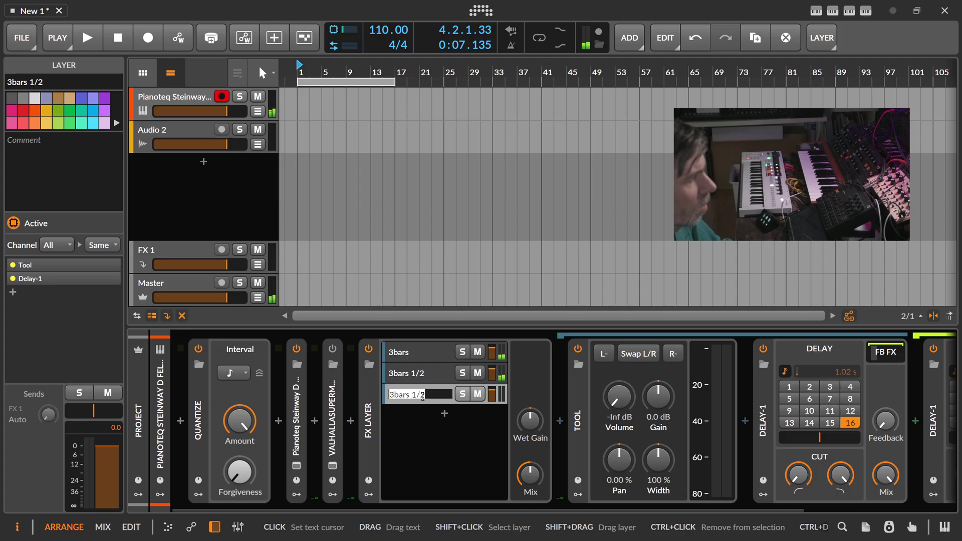
{"action": "type", "text": "1"}
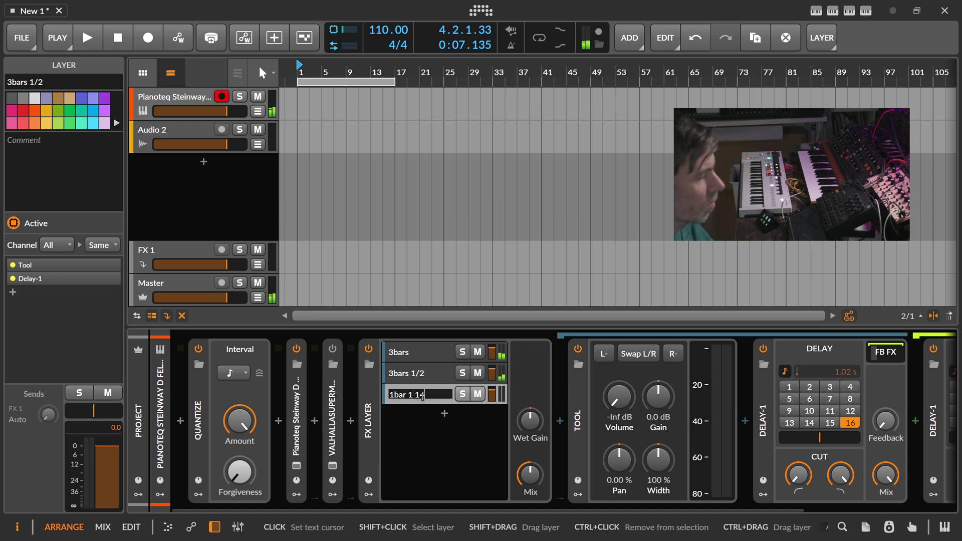
{"action": "type", "text": "bar 1 1/4"}
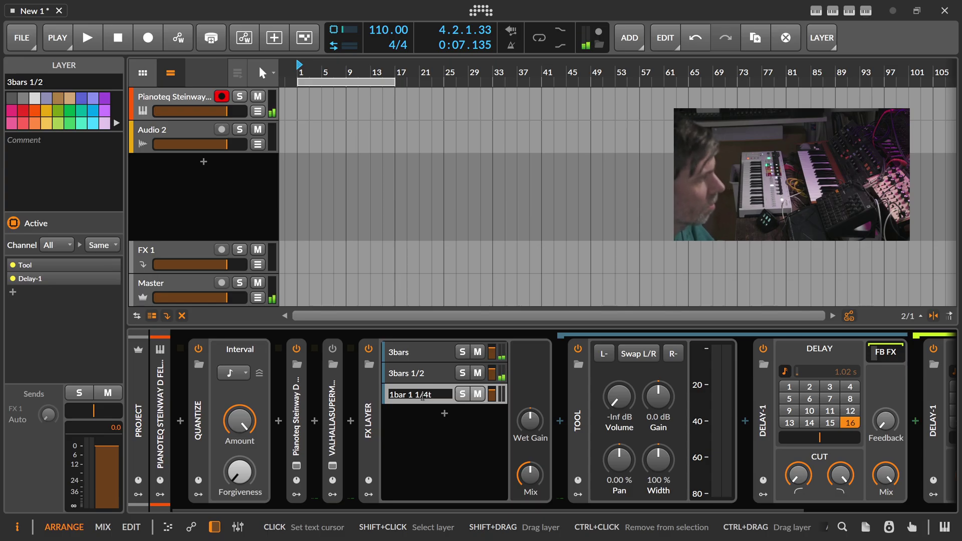
{"action": "key", "text": "Return"}
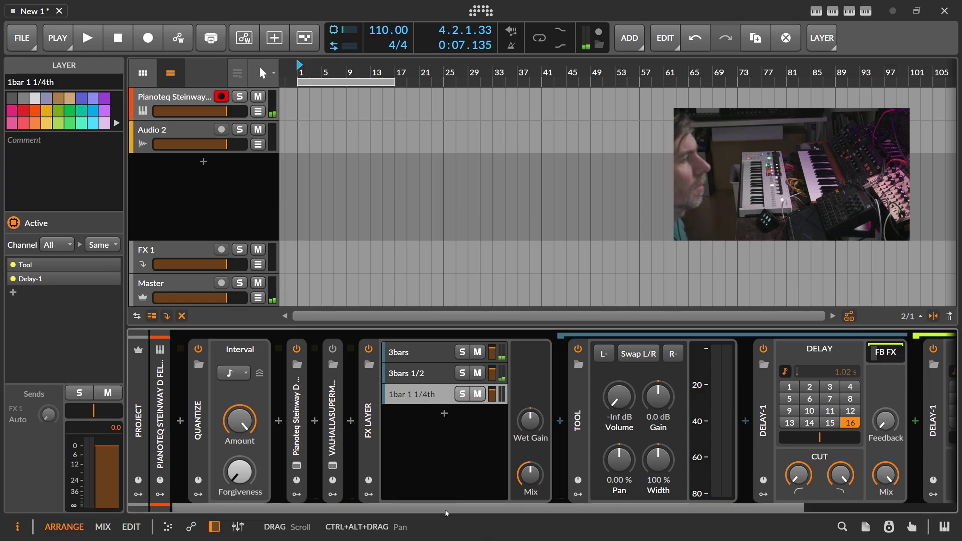
- Raise the Delay-1 feedback in the 1bar 1 1/4th layer and set its Tool volume to 0.0 dB
{"action": "left_click_drag", "start_coordinate": [444, 510], "coordinate": [492, 489]}
{"action": "left_click", "coordinate": [885, 352]}
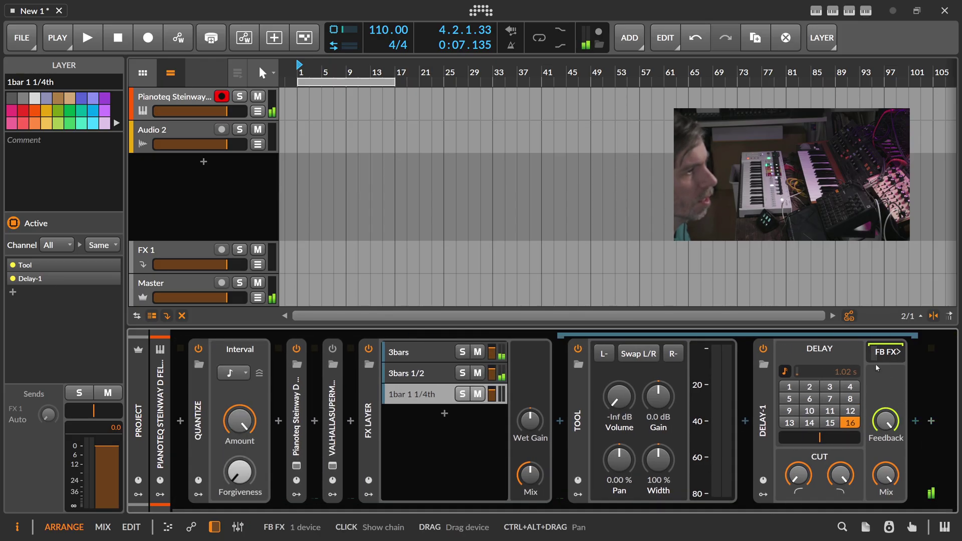
{"action": "double_click", "coordinate": [617, 398]}
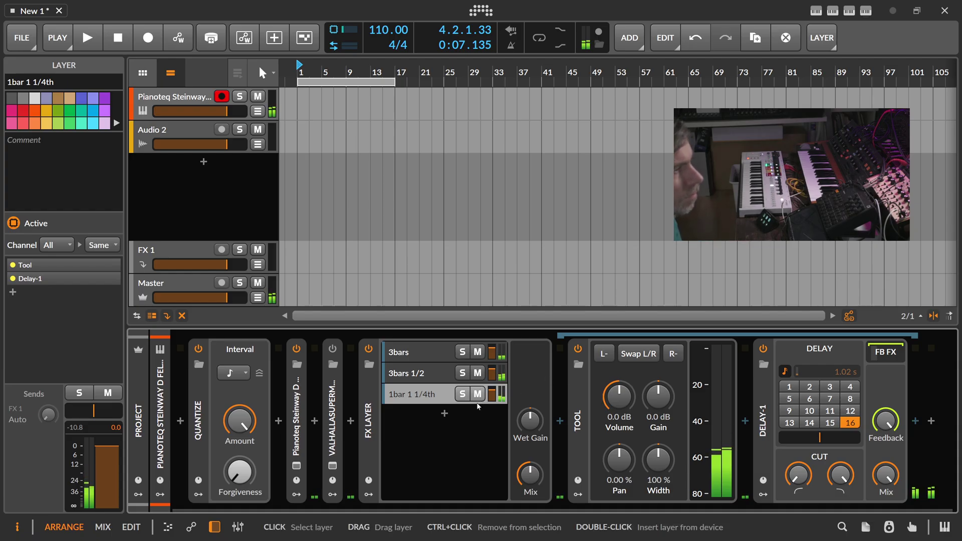
- Add a fourth layer to the FX Layer containing a Tool with its volume at -Inf dB
{"action": "left_click", "coordinate": [445, 415]}
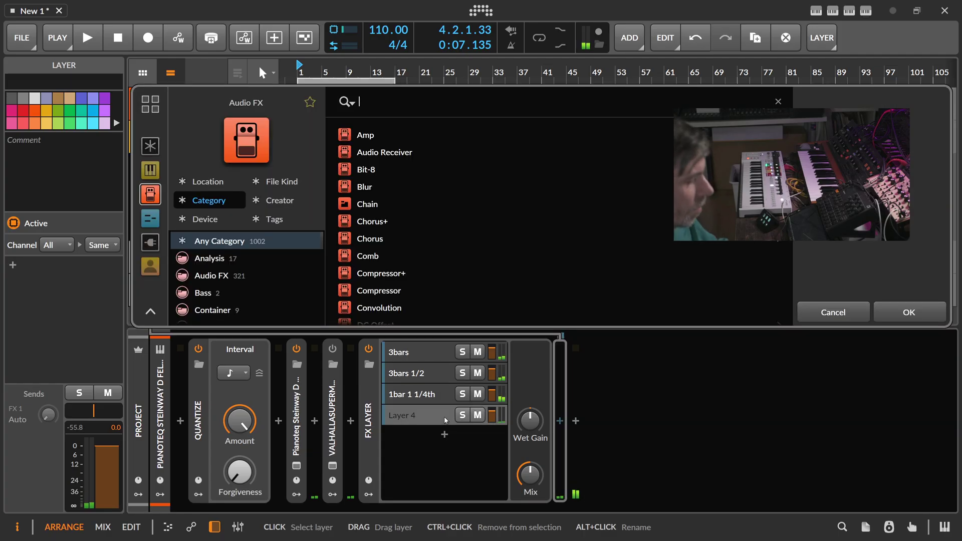
{"action": "type", "text": "tool"}
{"action": "key", "text": "Down"}
{"action": "key", "text": "Return"}
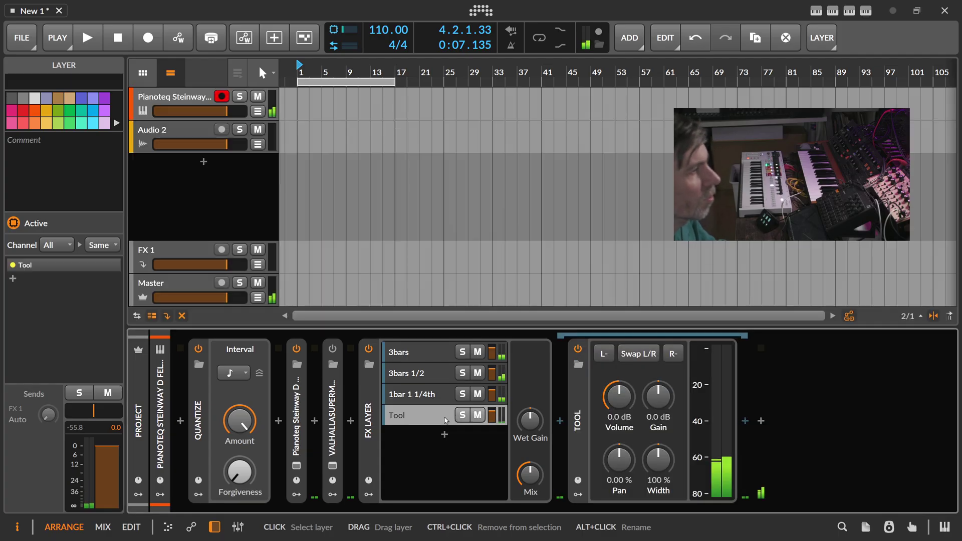
{"action": "left_click_drag", "start_coordinate": [619, 396], "coordinate": [619, 431]}
- Insert a Delay-1 after the Tool in the fourth layer and set its delay time to 16
{"action": "left_click", "coordinate": [741, 416]}
{"action": "type", "text": "delay"}
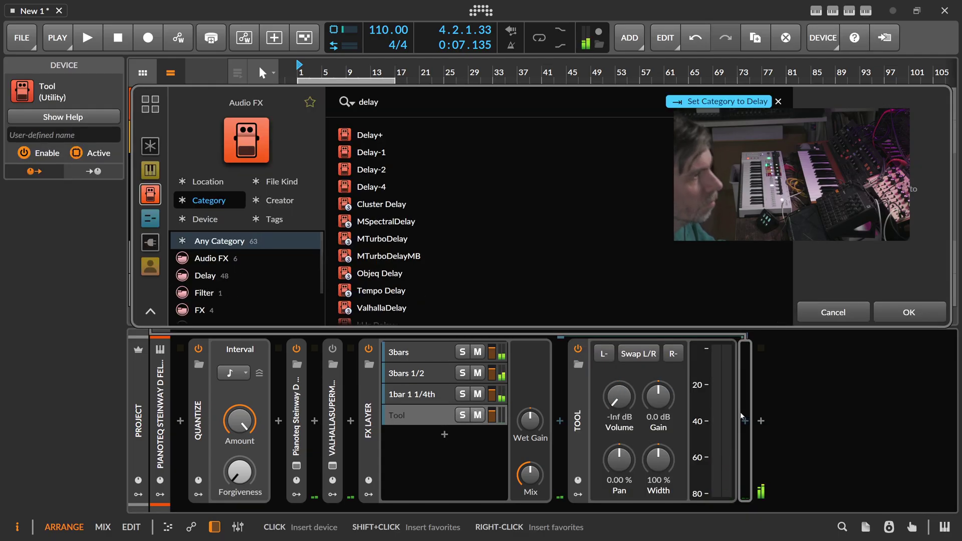
{"action": "key", "text": "Down"}
{"action": "key", "text": "Return"}
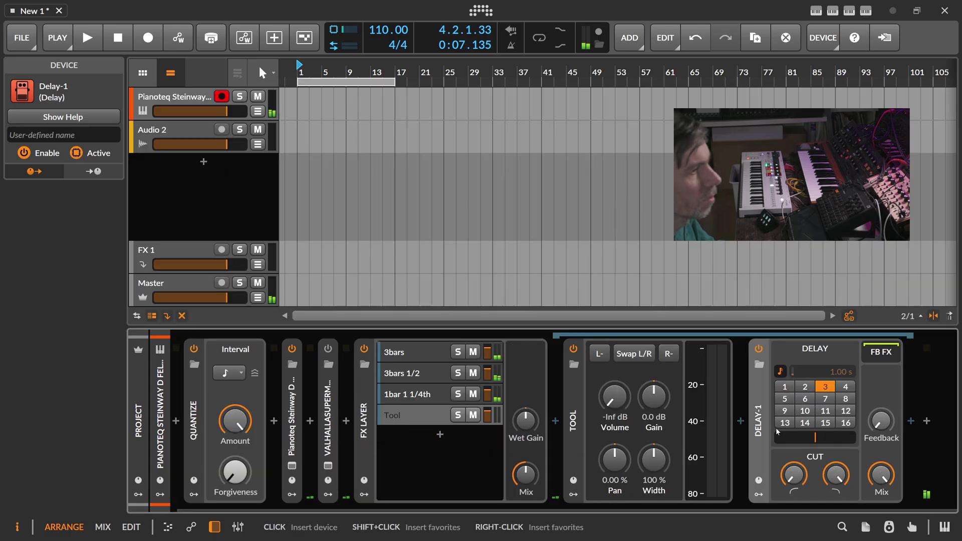
{"action": "left_click", "coordinate": [845, 422]}
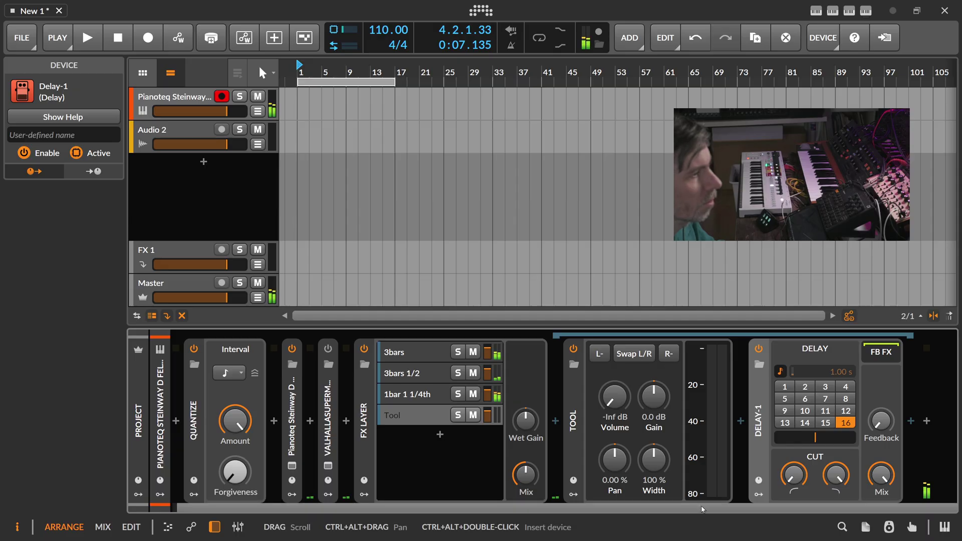
- Add another Delay-1 inside the fourth layer's FB FX chain and set its delay time to 16
{"action": "scroll", "coordinate": [892, 416], "scroll_direction": "right", "scroll_amount": 1}
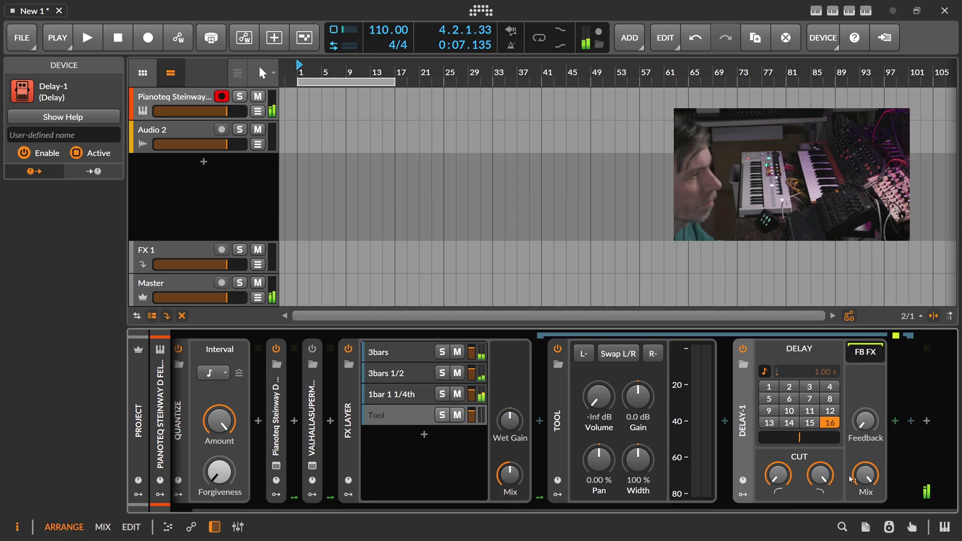
{"action": "left_click", "coordinate": [894, 421]}
{"action": "type", "text": "delay"}
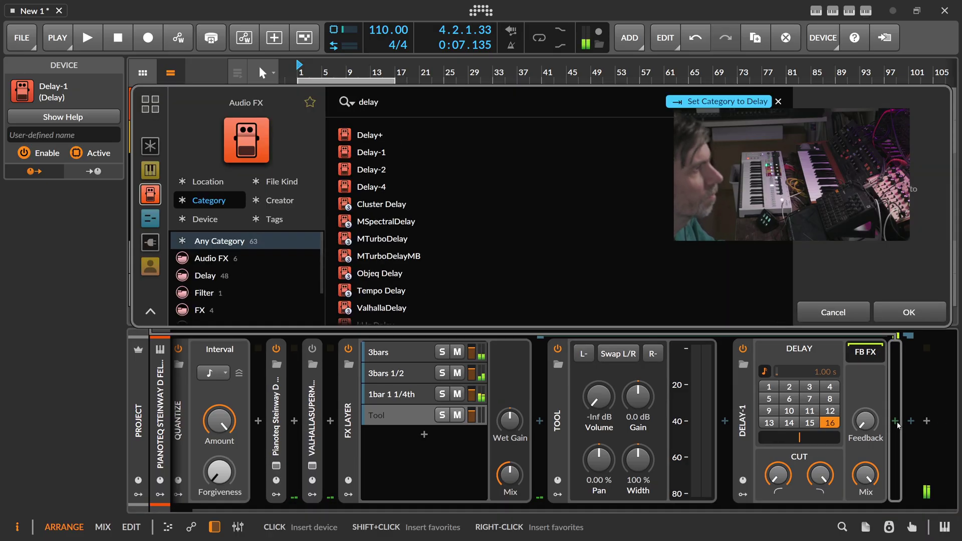
{"action": "key", "text": "Down"}
{"action": "key", "text": "Return"}
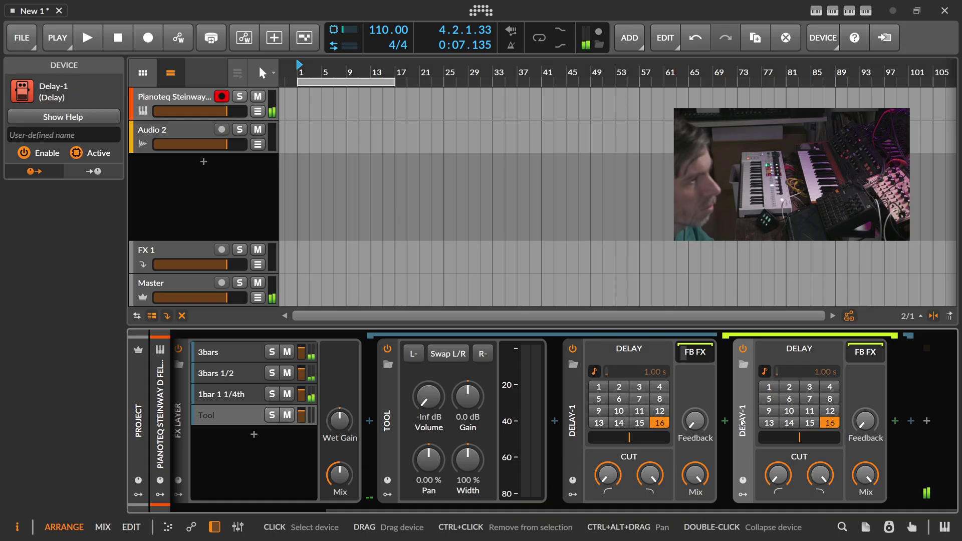
- Duplicate the 16-step Delay-1 several times inside the FB FX chain of the fourth layer's Delay-1
{"action": "key", "text": "ctrl+d"}
{"action": "key", "text": "ctrl+d"}
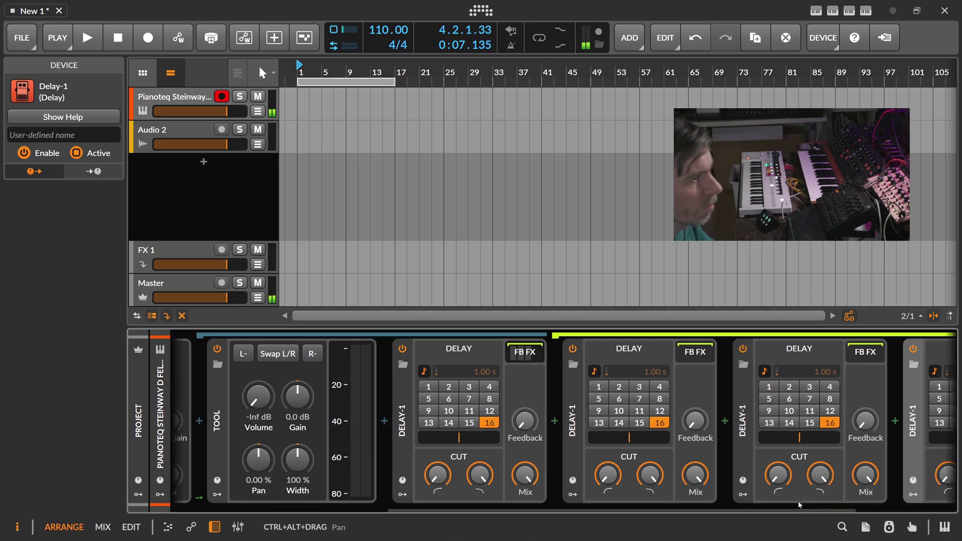
{"action": "key", "text": "ctrl+d"}
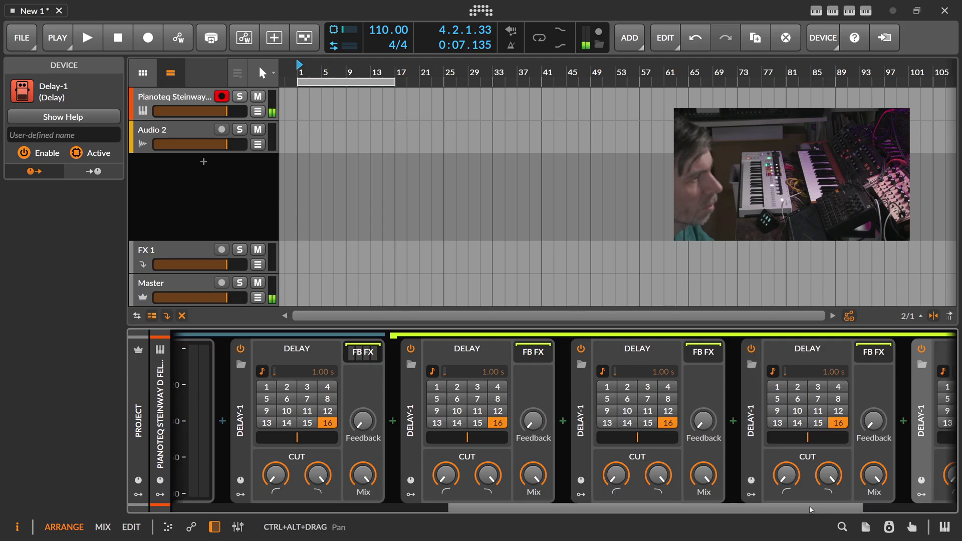
{"action": "key", "text": "ctrl+d"}
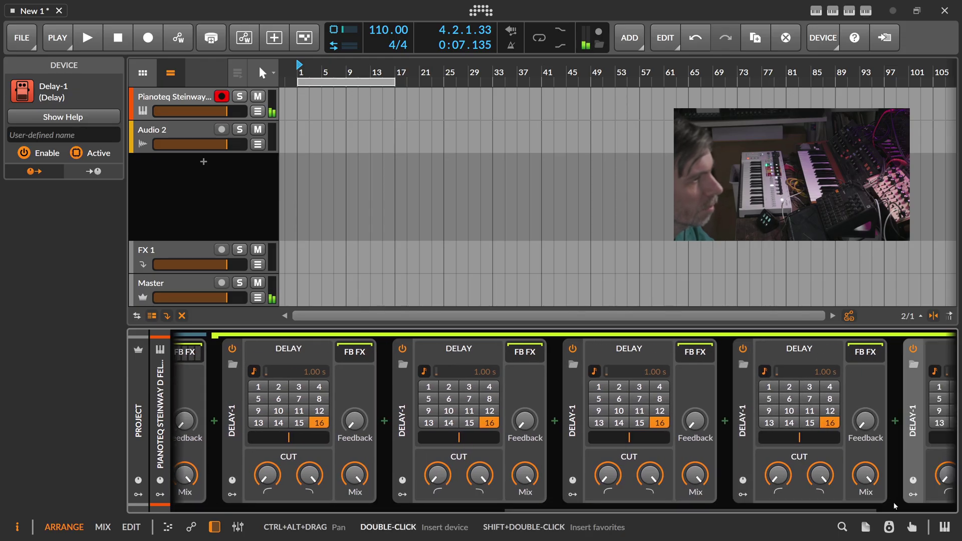
{"action": "scroll", "coordinate": [893, 502], "scroll_direction": "right", "scroll_amount": 3}
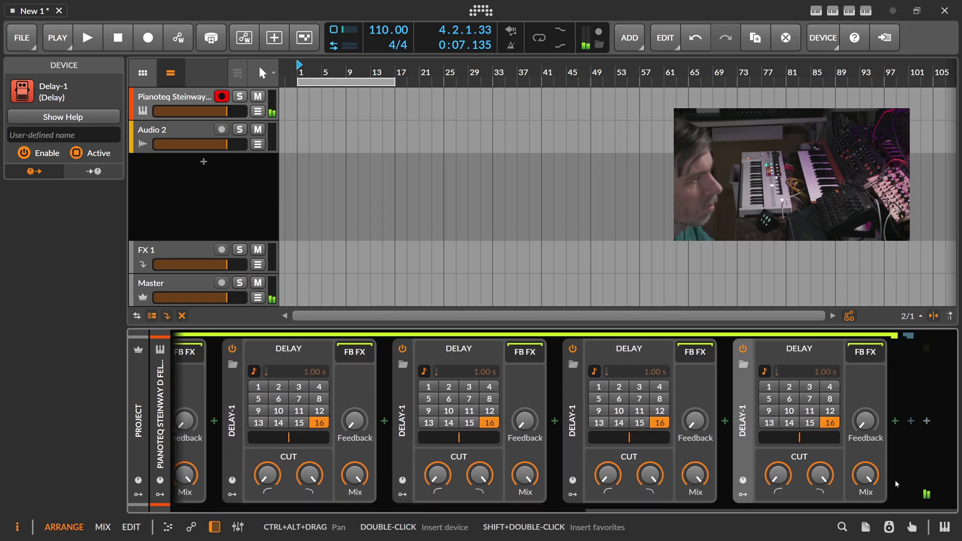
- Set the Tool volume in the 1bar 1 1/4th layer to -Inf dB and check the Tool in the 3bars 1/2 layer
{"action": "left_click_drag", "start_coordinate": [805, 498], "coordinate": [485, 492]}
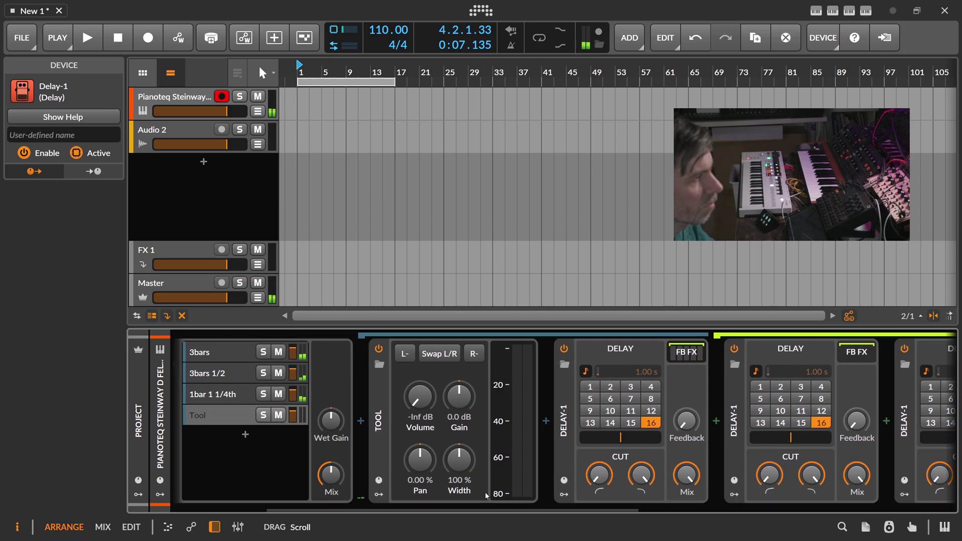
{"action": "left_click", "coordinate": [244, 396]}
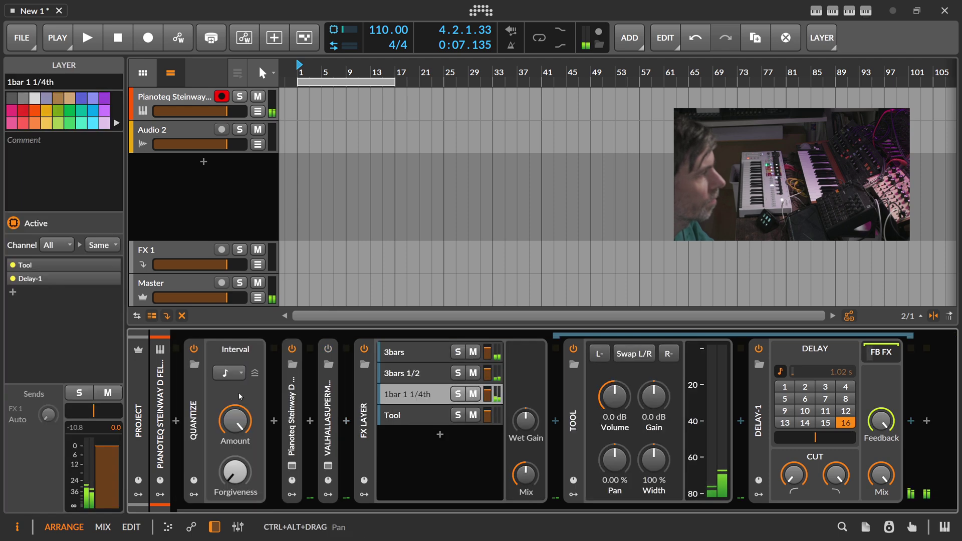
{"action": "left_click", "coordinate": [450, 381]}
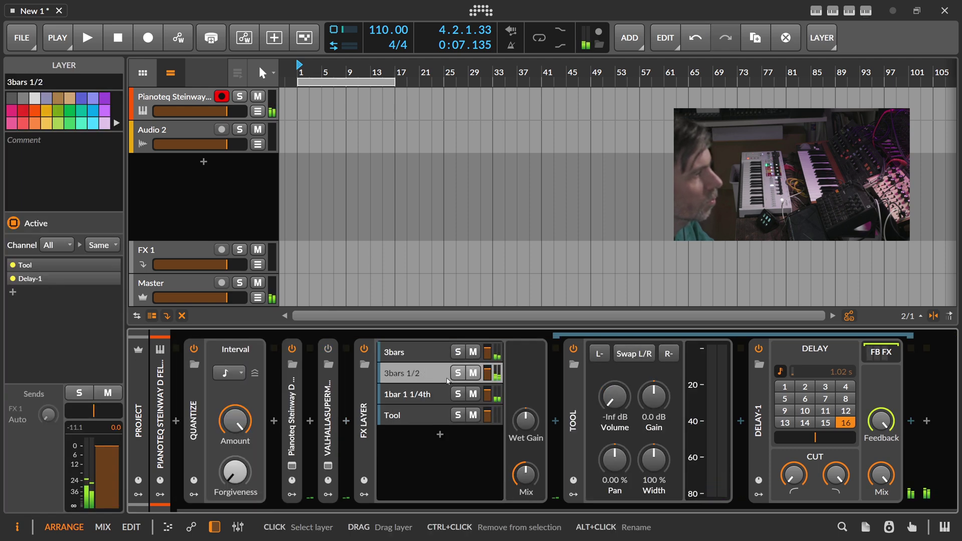
{"action": "key", "text": "Up"}
- Set the fourth layer's Tool volume to 0.0 dB and raise its outer Delay-1 feedback to -0.1 dB
{"action": "left_click", "coordinate": [441, 415]}
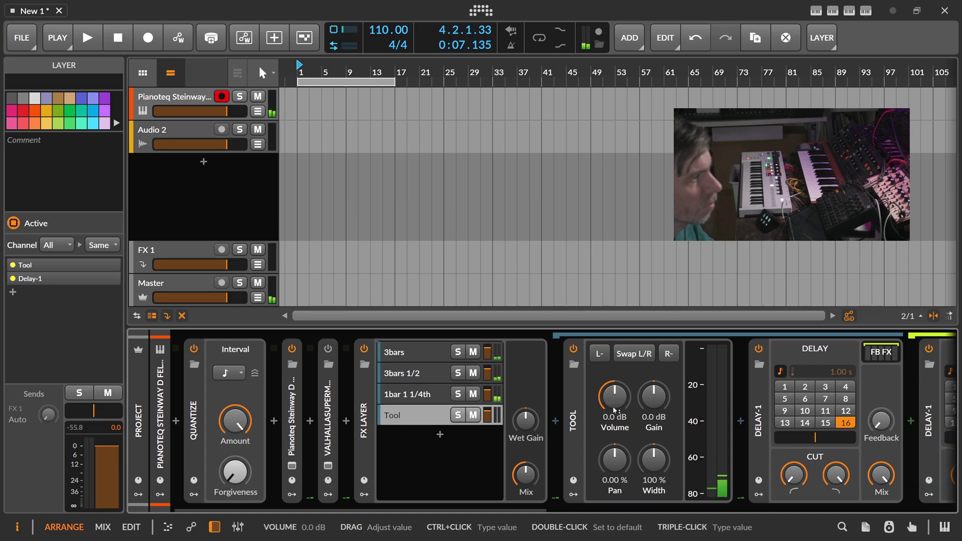
{"action": "scroll", "coordinate": [543, 501], "scroll_direction": "right", "scroll_amount": 5}
{"action": "left_click_drag", "start_coordinate": [599, 421], "coordinate": [599, 418]}
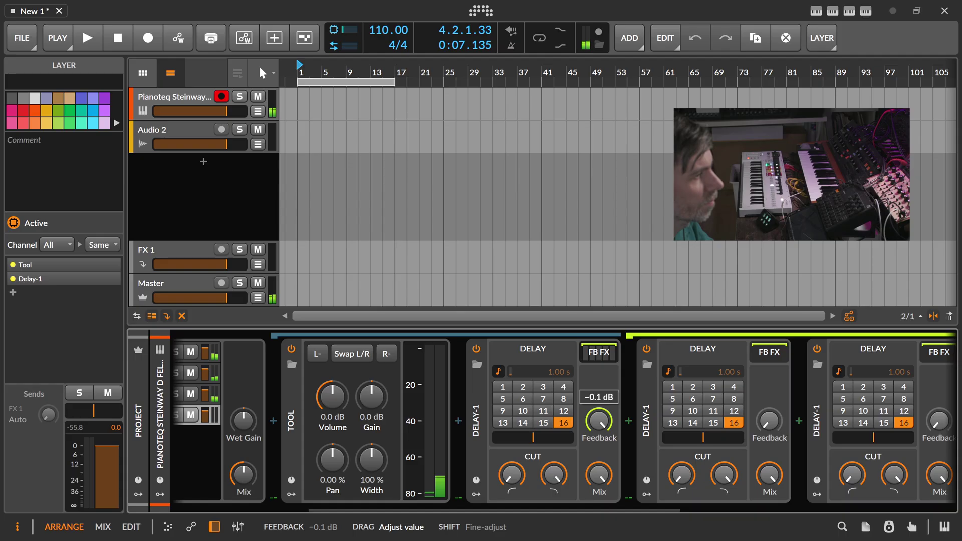
- Set the fourth layer's Tool volume to -Inf dB and add a fifth layer containing a Tool to the FX Layer
{"action": "scroll", "coordinate": [507, 422], "scroll_direction": "left", "scroll_amount": 5}
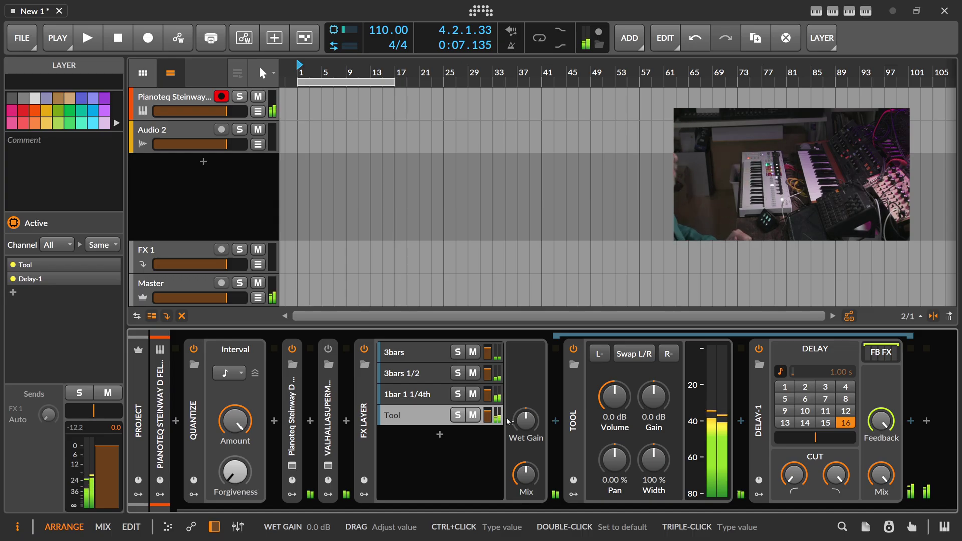
{"action": "left_click_drag", "start_coordinate": [614, 398], "coordinate": [614, 420]}
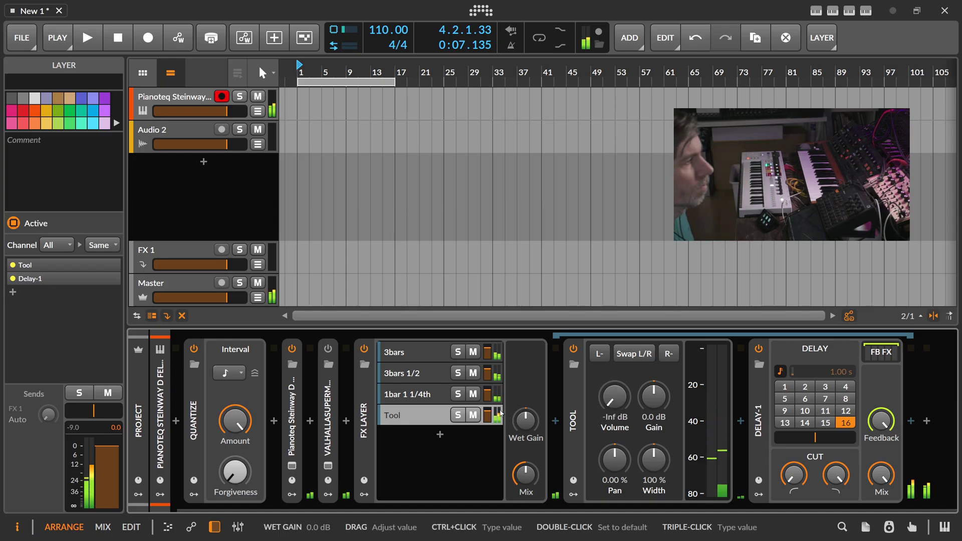
{"action": "left_click", "coordinate": [440, 435]}
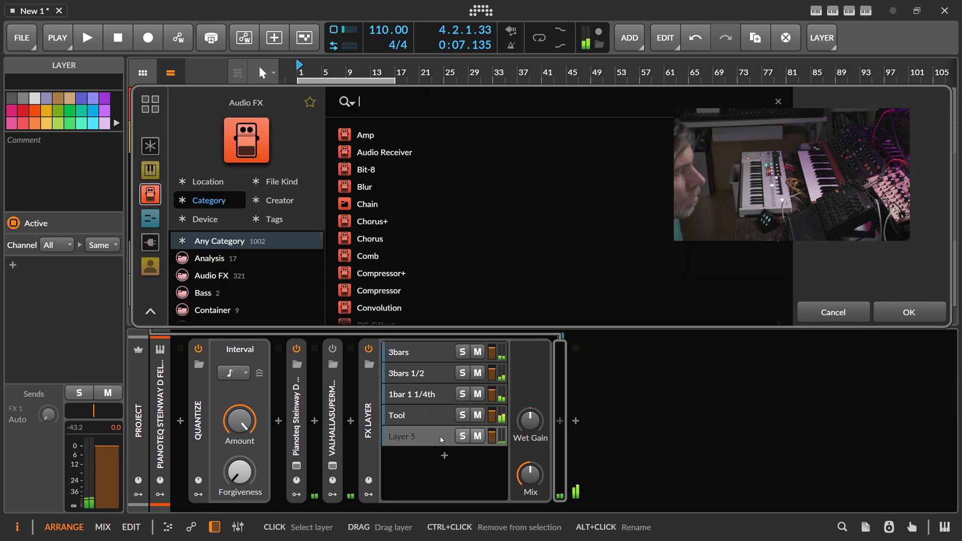
{"action": "type", "text": "too"}
{"action": "key", "text": "Return"}
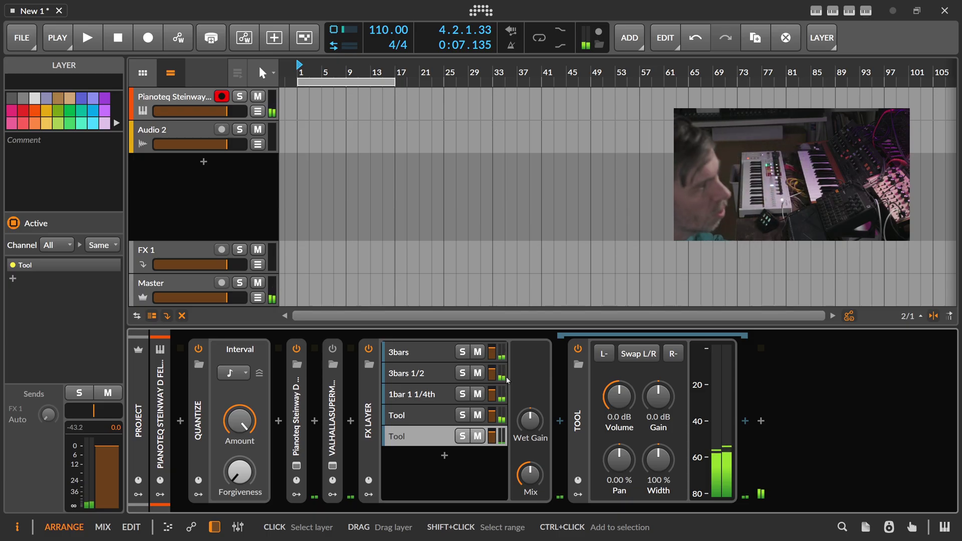
- Insert a Delay-1 after the Tool in the fifth layer and set its delay time to 16
{"action": "left_click", "coordinate": [740, 429]}
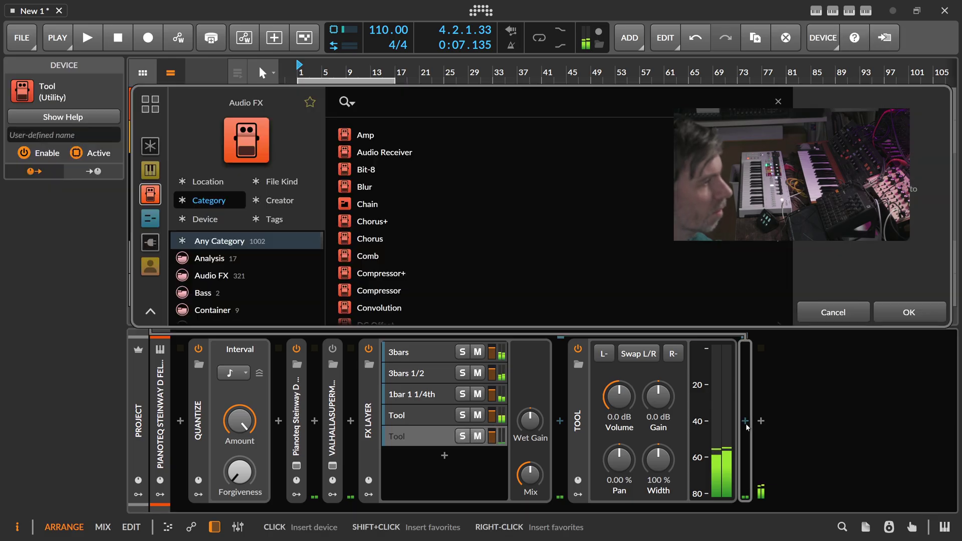
{"action": "type", "text": "delay"}
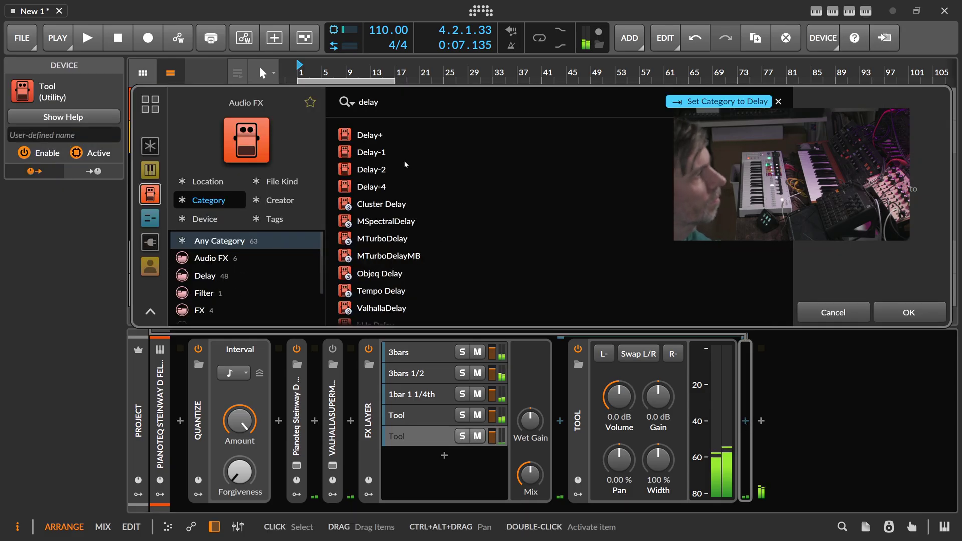
{"action": "double_click", "coordinate": [370, 152]}
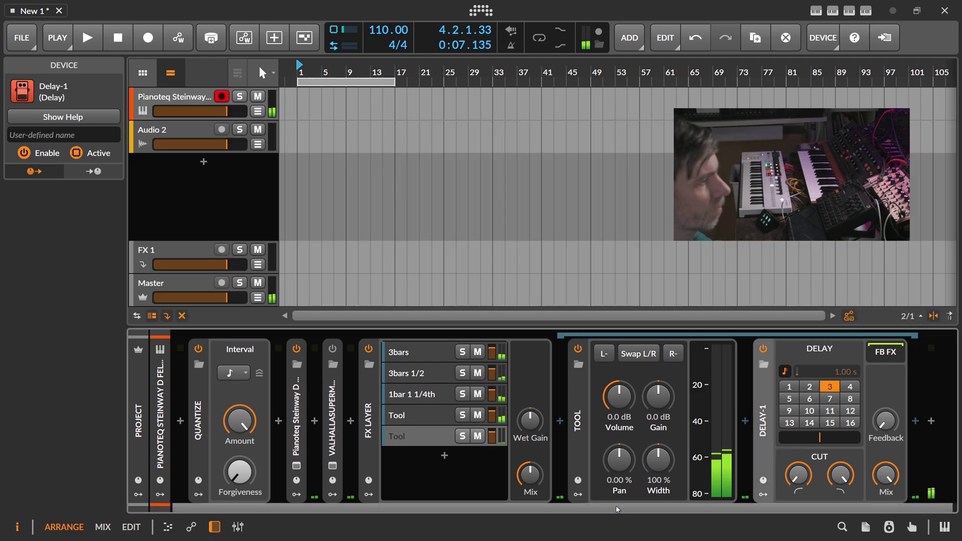
{"action": "left_click", "coordinate": [845, 422]}
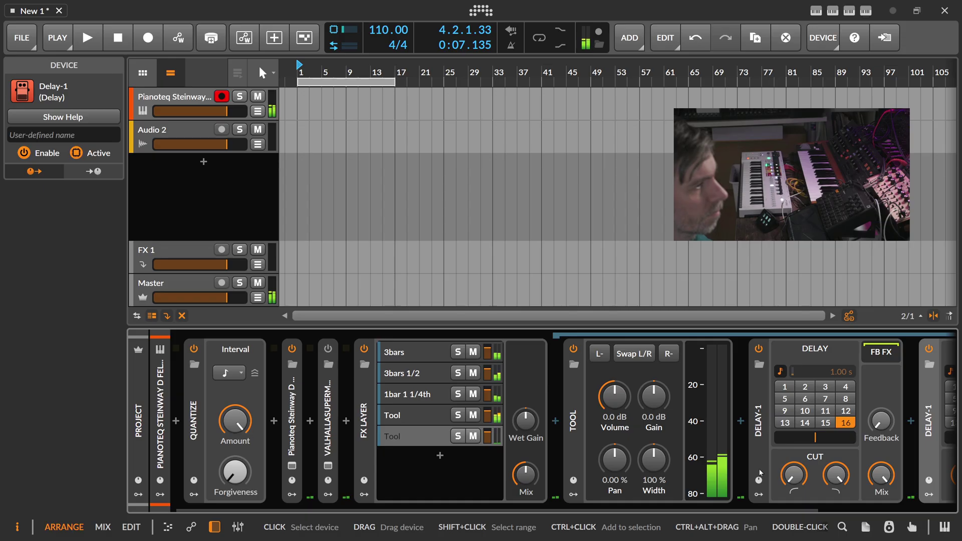
- Fill the FB FX chain of the fifth layer's Delay-1 with duplicates of it, and raise the outer Delay-1's feedback
{"action": "key", "text": "ctrl+d"}
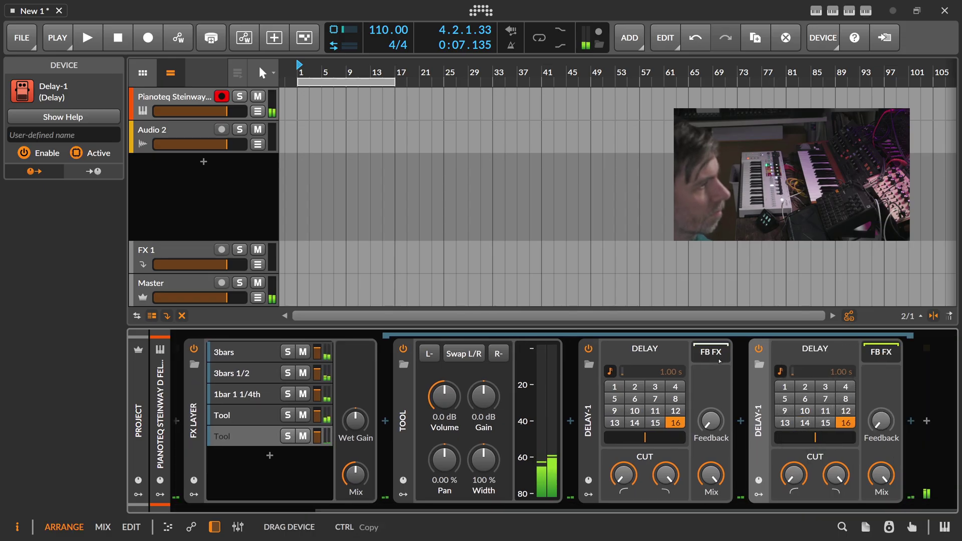
{"action": "key", "text": "Delete"}
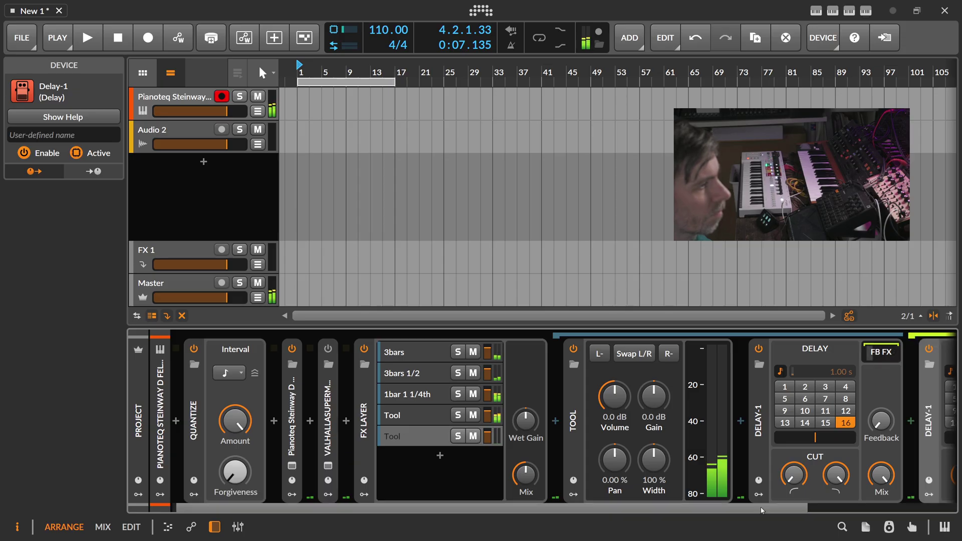
{"action": "key", "text": "ctrl+d"}
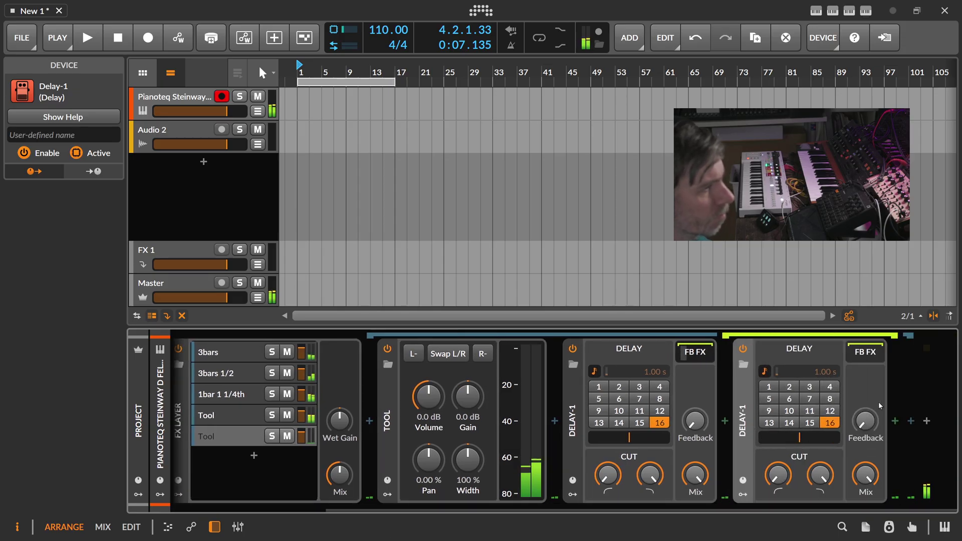
{"action": "key", "text": "ctrl+d"}
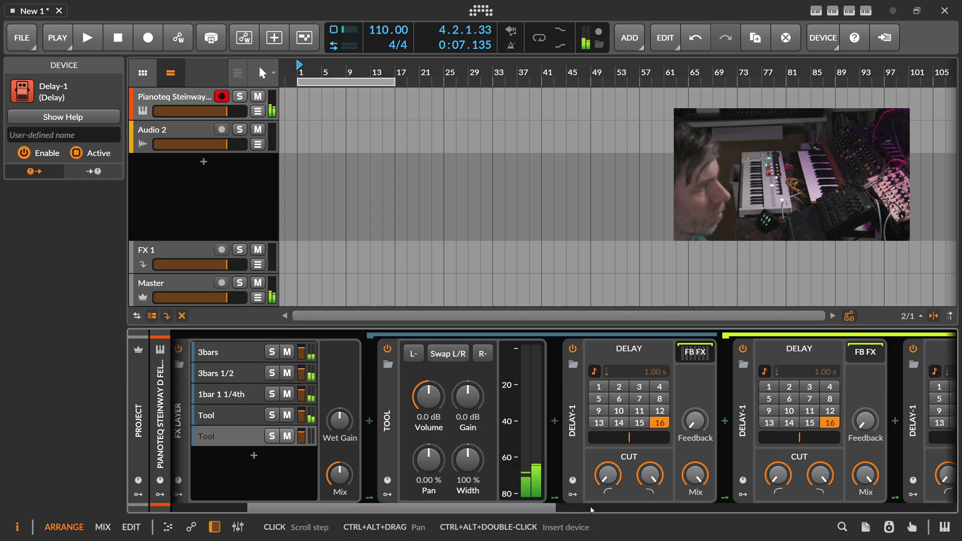
{"action": "left_click", "coordinate": [696, 424]}
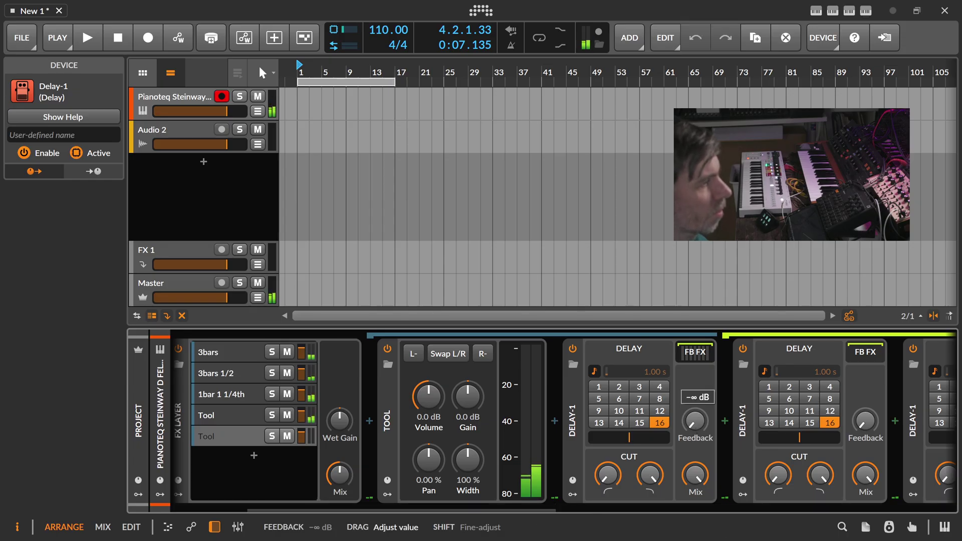
- Check the Tool volume and delay settings in each layer of the FX Layer
{"action": "left_click", "coordinate": [247, 420]}
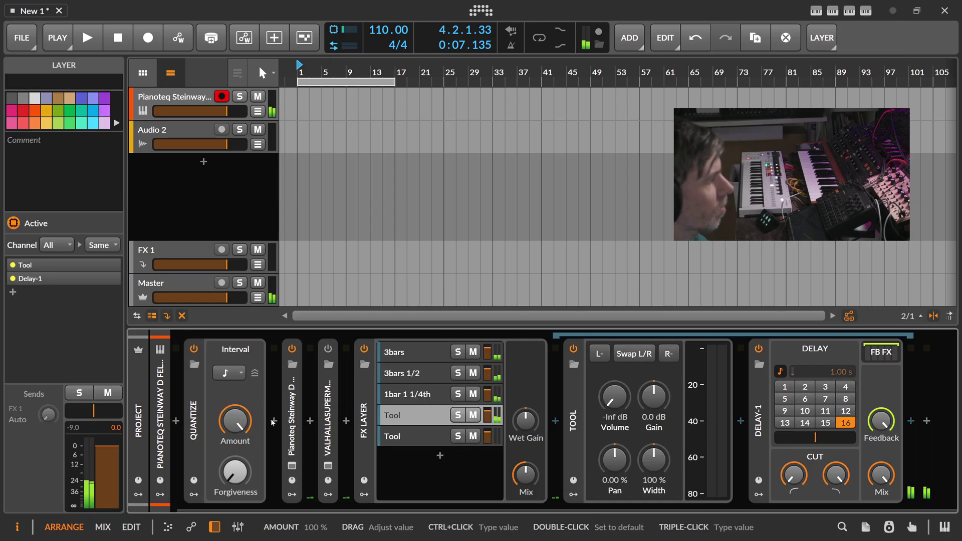
{"action": "key", "text": "Up"}
{"action": "key", "text": "Up"}
{"action": "key", "text": "Up"}
{"action": "left_click", "coordinate": [436, 401]}
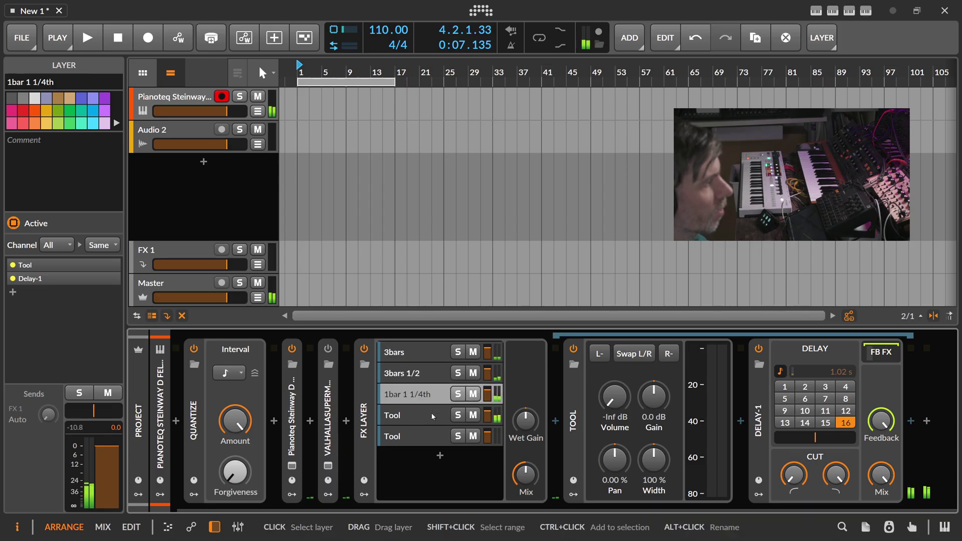
{"action": "left_click", "coordinate": [437, 415]}
{"action": "left_click", "coordinate": [436, 436]}
{"action": "left_click_drag", "start_coordinate": [589, 511], "coordinate": [270, 509]}
- Disable the Pianoteq instrument and insert a Polymer synth between Quantize and Pianoteq
{"action": "left_click", "coordinate": [296, 425]}
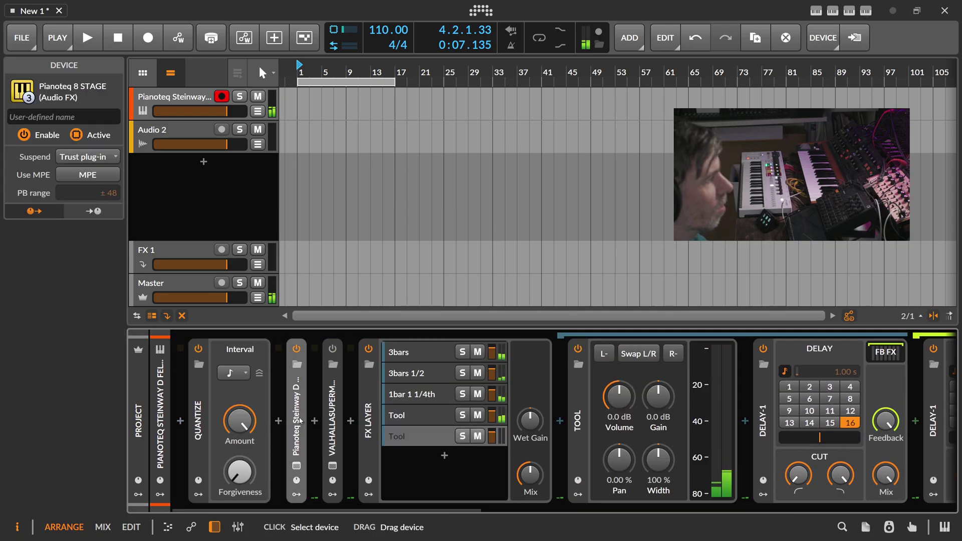
{"action": "left_click", "coordinate": [314, 421]}
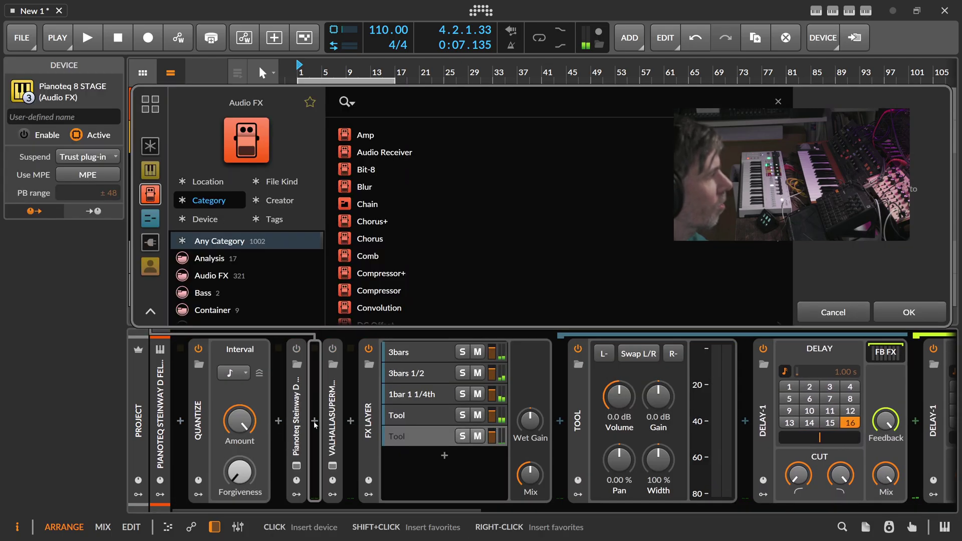
{"action": "left_click", "coordinate": [278, 420]}
{"action": "left_click", "coordinate": [278, 421]}
{"action": "type", "text": "polymer"}
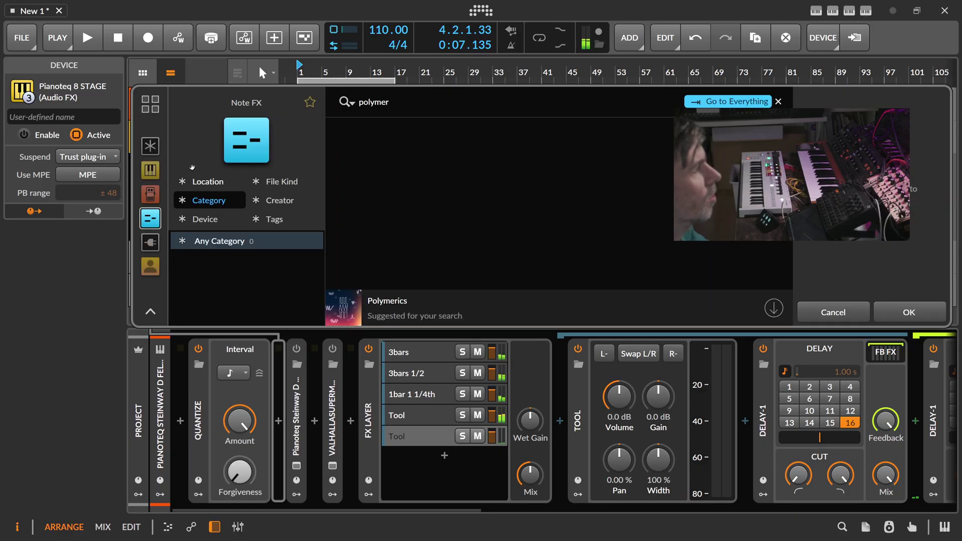
{"action": "key", "text": "Tab"}
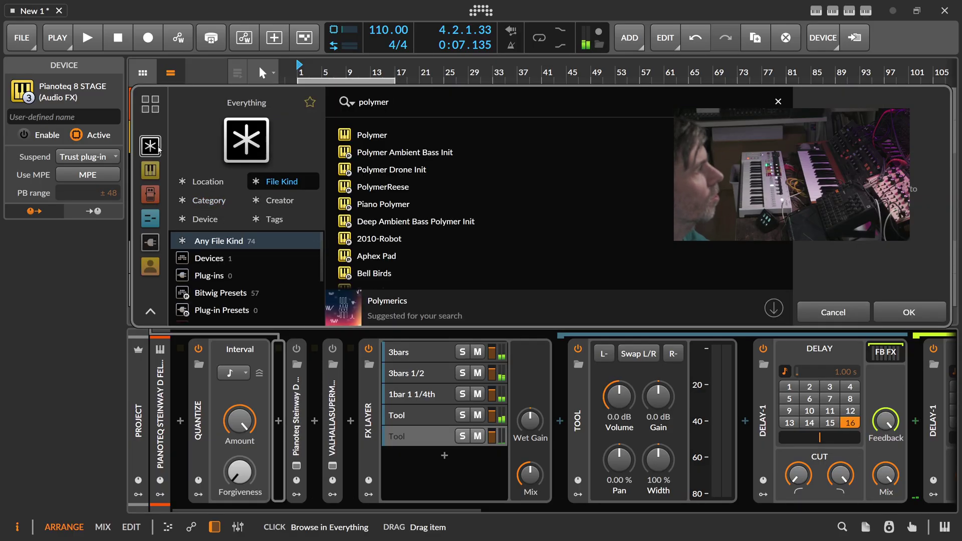
{"action": "left_click", "coordinate": [378, 140]}
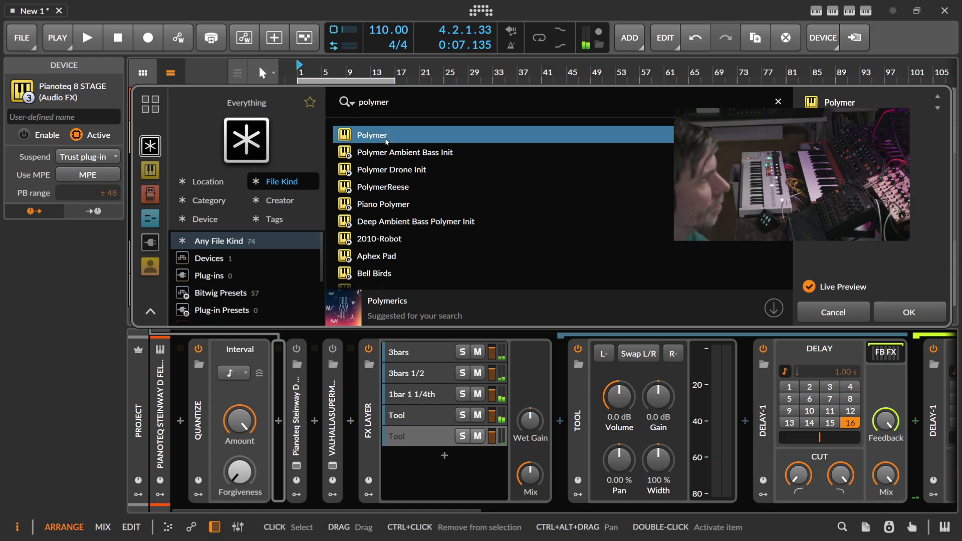
{"action": "double_click", "coordinate": [386, 139]}
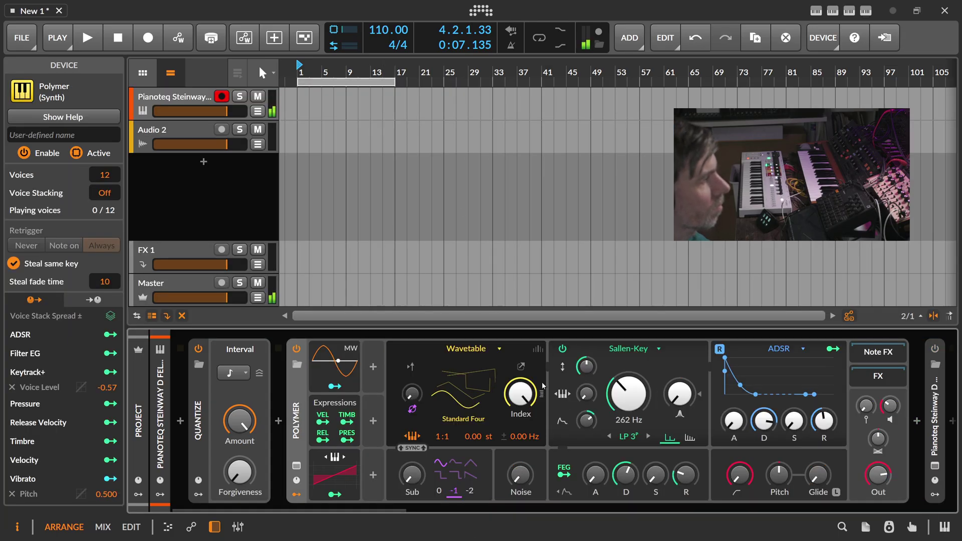
- Set Polymer's unison to 16 voices in Fat mode and lengthen the attack and release of its ADSR
{"action": "left_click", "coordinate": [538, 348]}
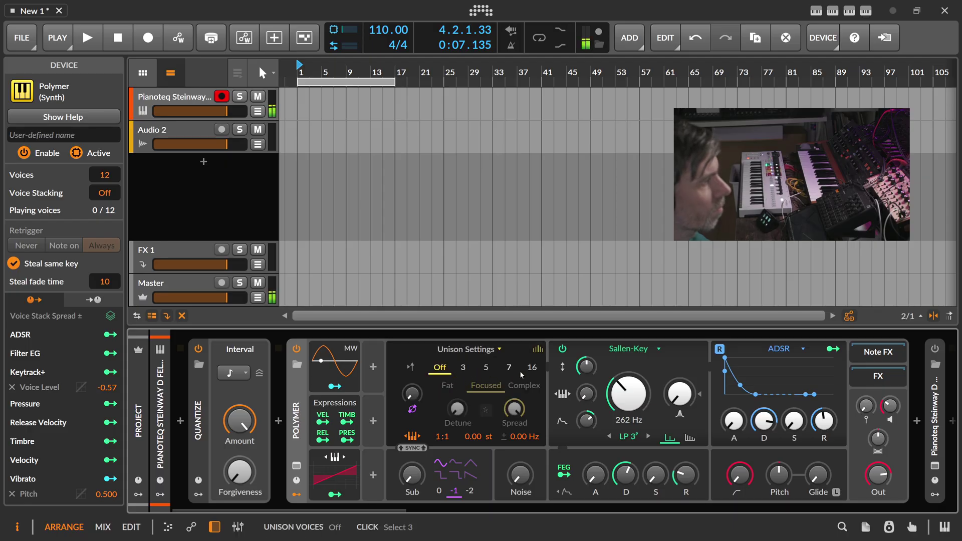
{"action": "left_click", "coordinate": [531, 367]}
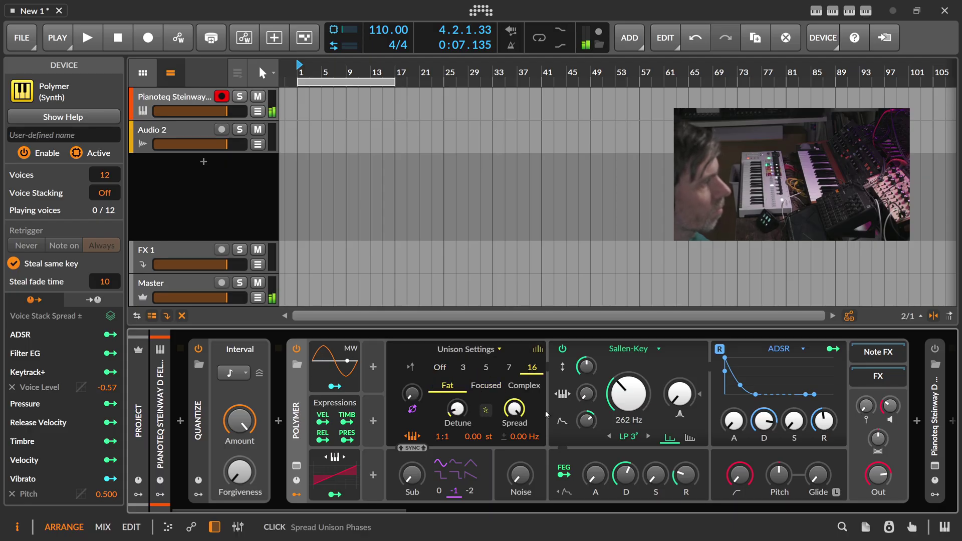
{"action": "left_click_drag", "start_coordinate": [725, 357], "coordinate": [728, 357]}
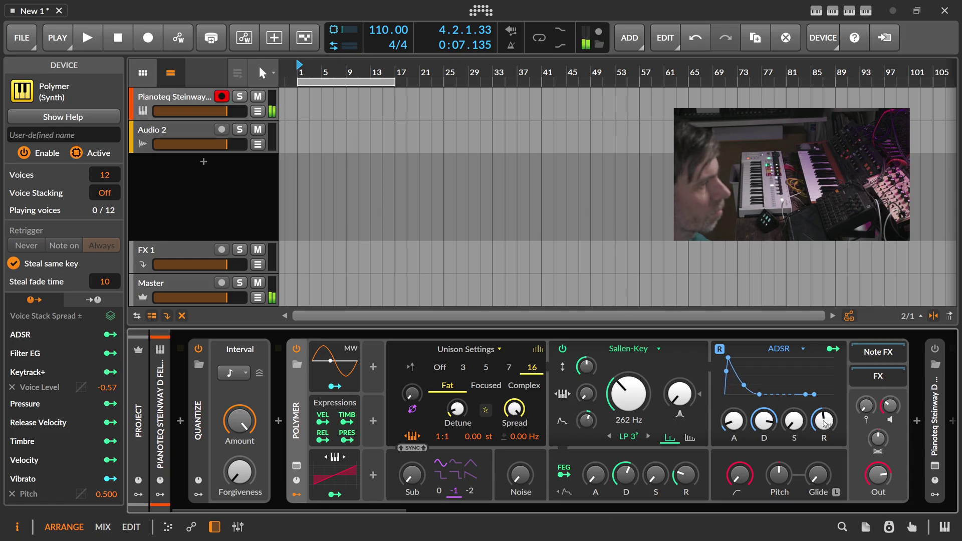
{"action": "left_click_drag", "start_coordinate": [814, 394], "coordinate": [827, 394]}
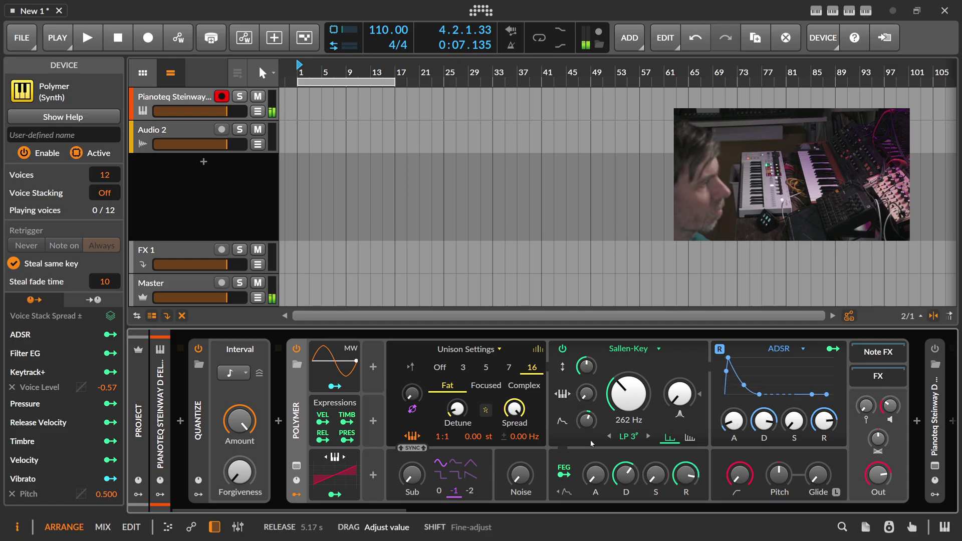
{"action": "scroll", "coordinate": [495, 501], "scroll_direction": "right", "scroll_amount": 5}
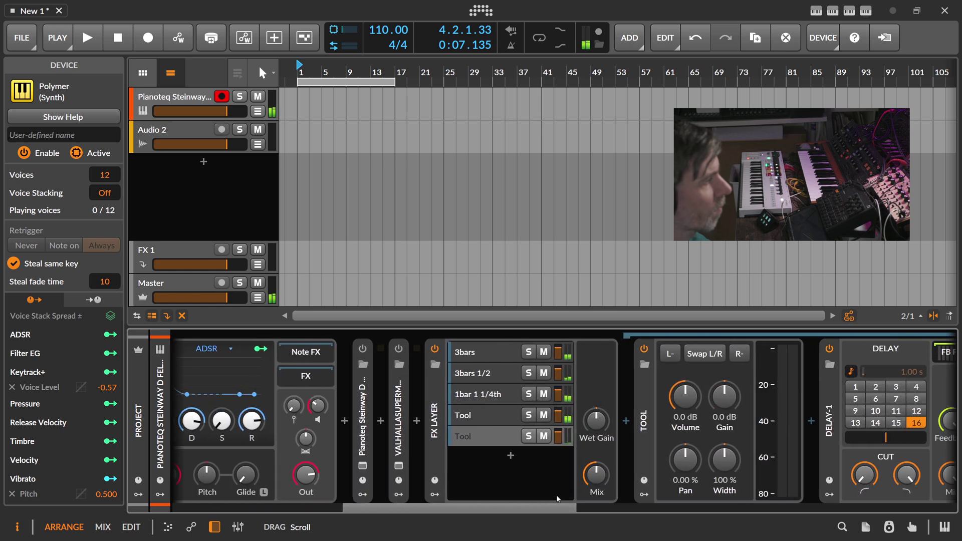
- Raise the mix of the ValhallaSupermassive reverb to 91.2 %
{"action": "left_click", "coordinate": [399, 465]}
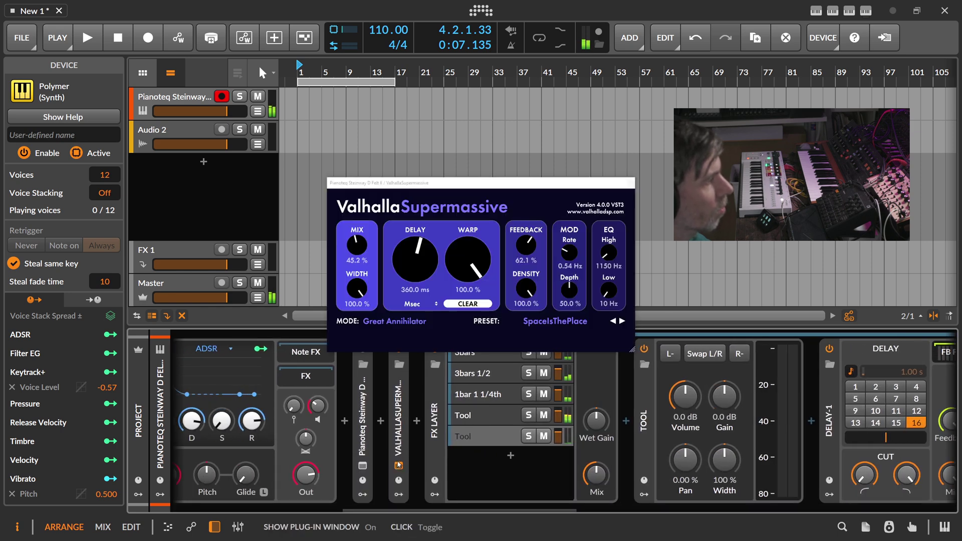
{"action": "left_click_drag", "start_coordinate": [376, 247], "coordinate": [365, 222]}
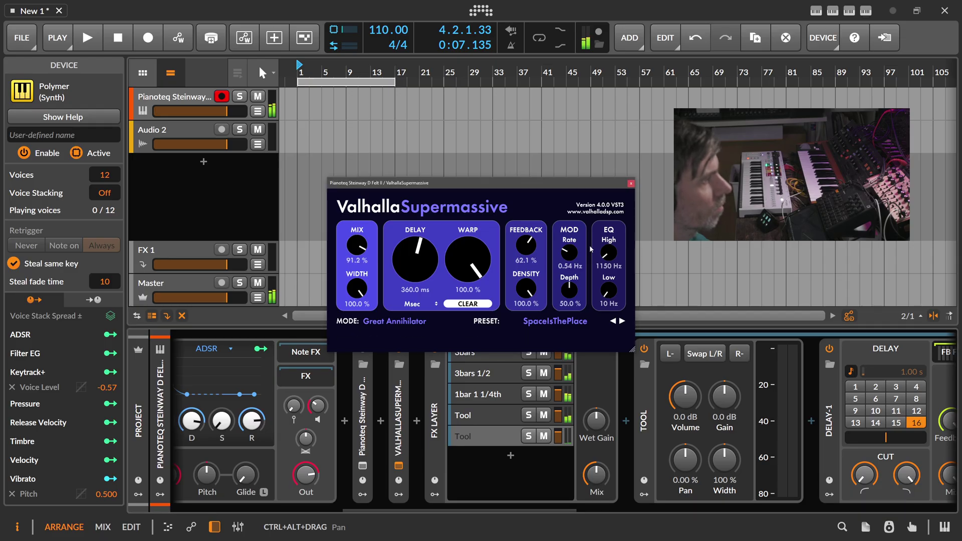
- Replace Polymer's Wavetable oscillator with the Union oscillator
{"action": "scroll", "coordinate": [503, 477], "scroll_direction": "left", "scroll_amount": 5}
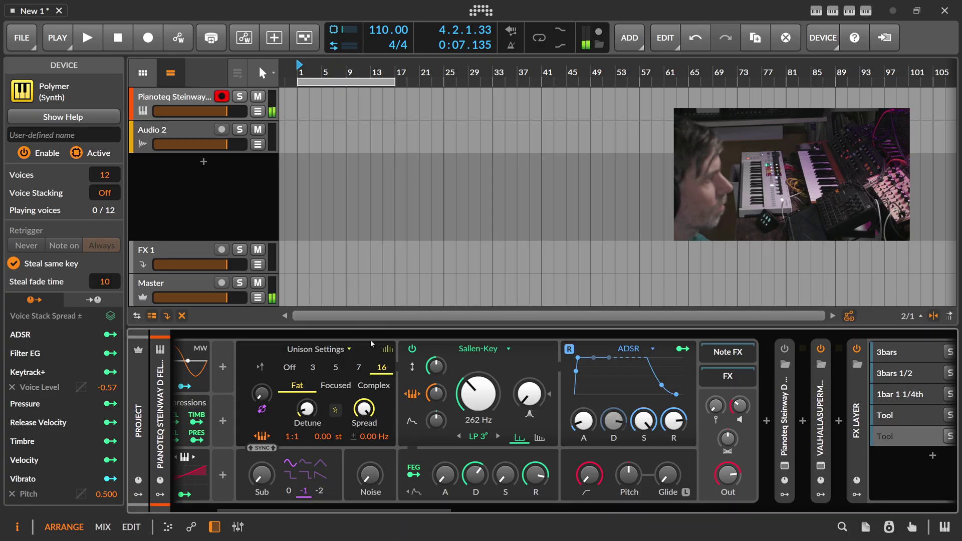
{"action": "left_click", "coordinate": [359, 351]}
{"action": "left_click", "coordinate": [358, 350]}
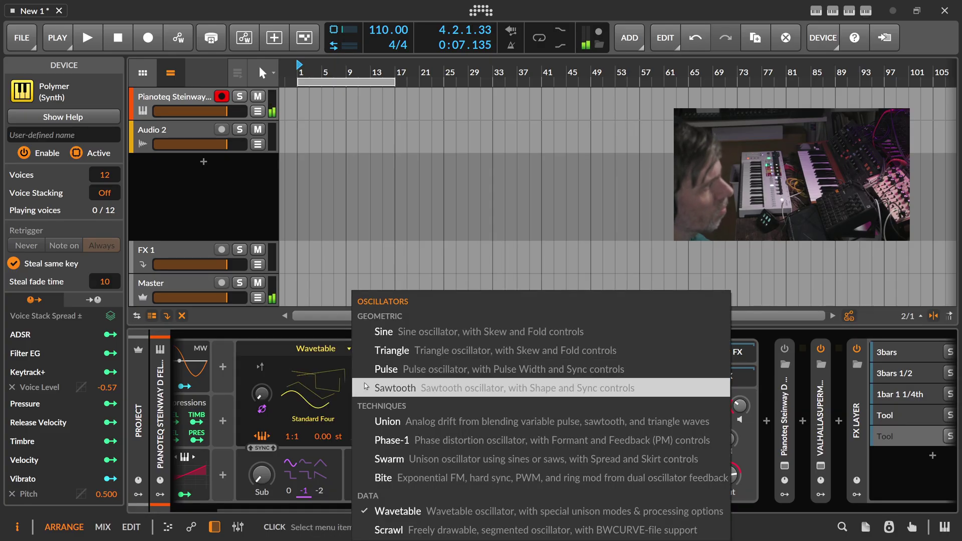
{"action": "left_click", "coordinate": [399, 424]}
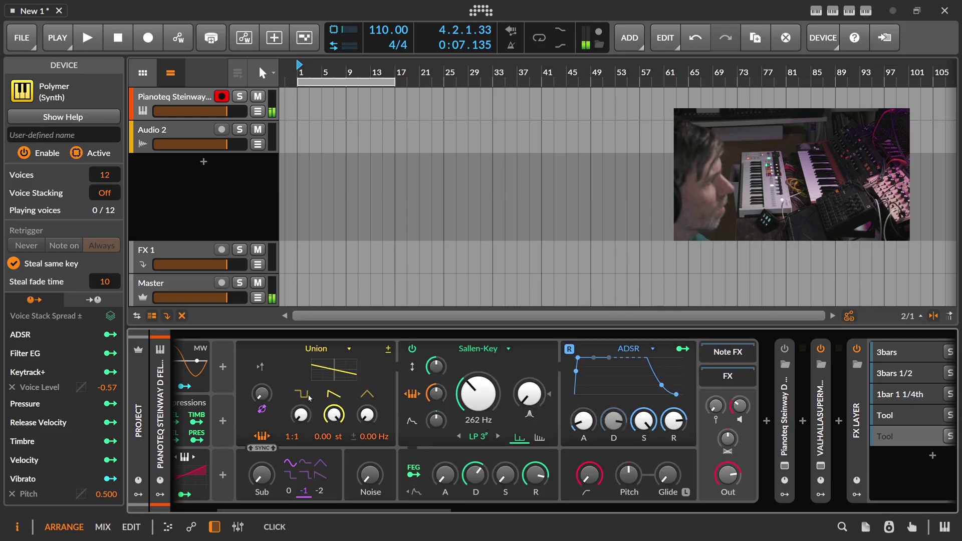
- Add a Classic LFO modulator to Polymer
{"action": "left_click", "coordinate": [223, 369]}
{"action": "type", "text": "d"}
{"action": "type", "text": "fo"}
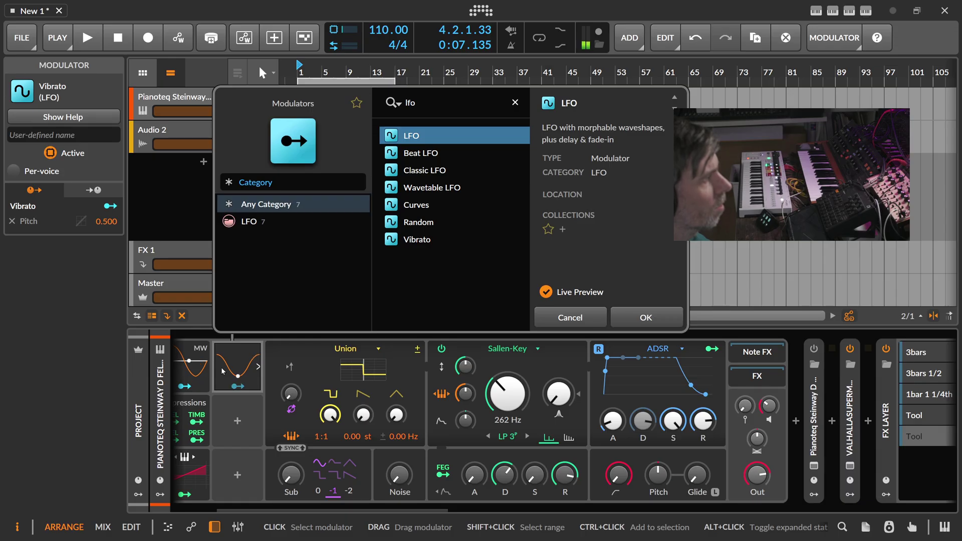
{"action": "key", "text": "Down"}
{"action": "key", "text": "Down"}
{"action": "key", "text": "Return"}
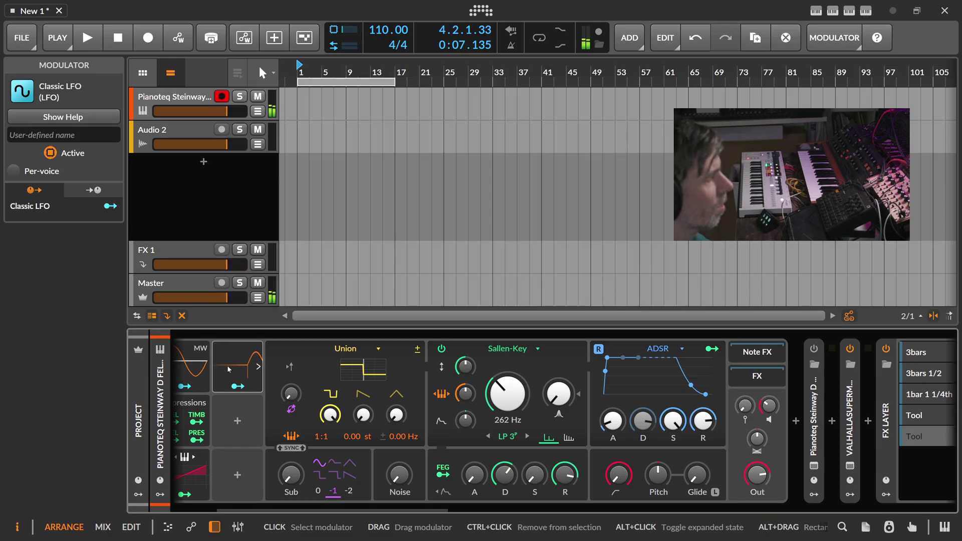
- Map the Classic LFO to the Union pulse width with an amount of 0.180 and detune the oscillator by 0.05 Hz
{"action": "left_click_drag", "start_coordinate": [320, 385], "coordinate": [320, 396]}
{"action": "left_click", "coordinate": [237, 385]}
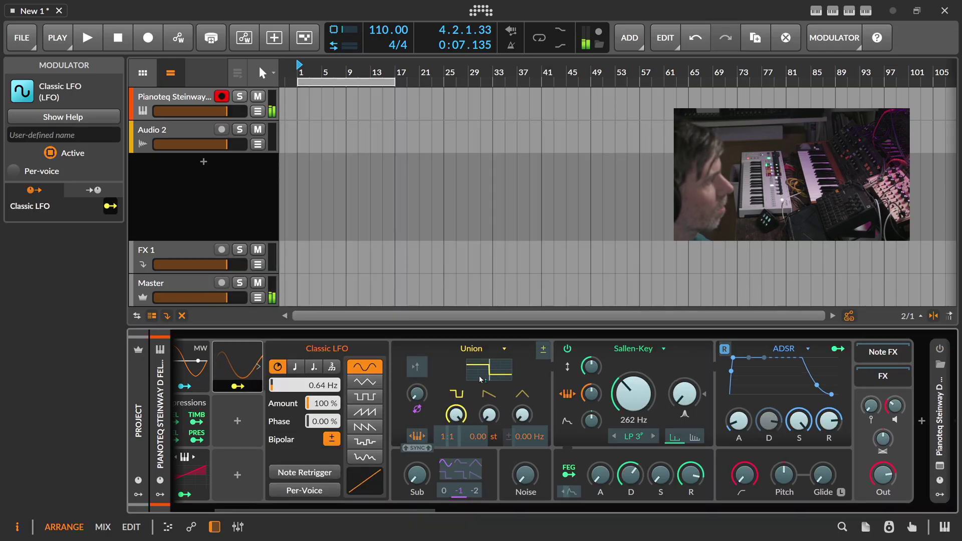
{"action": "left_click_drag", "start_coordinate": [455, 414], "coordinate": [455, 383]}
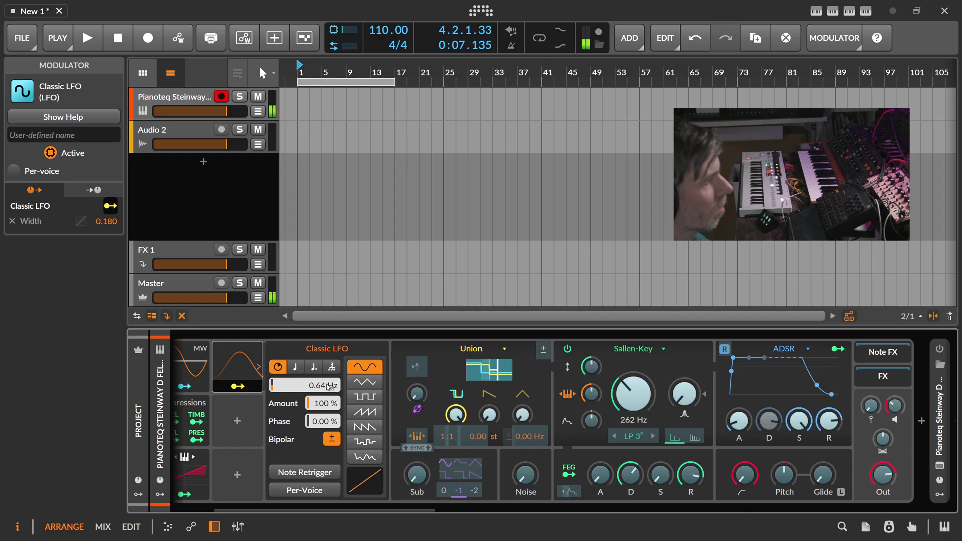
{"action": "left_click", "coordinate": [253, 390]}
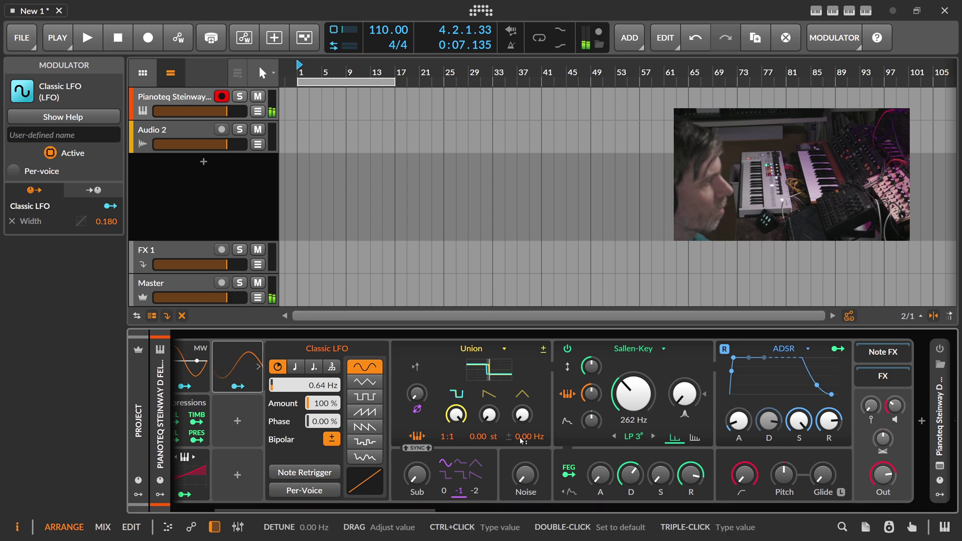
{"action": "left_click_drag", "start_coordinate": [521, 439], "coordinate": [521, 435]}
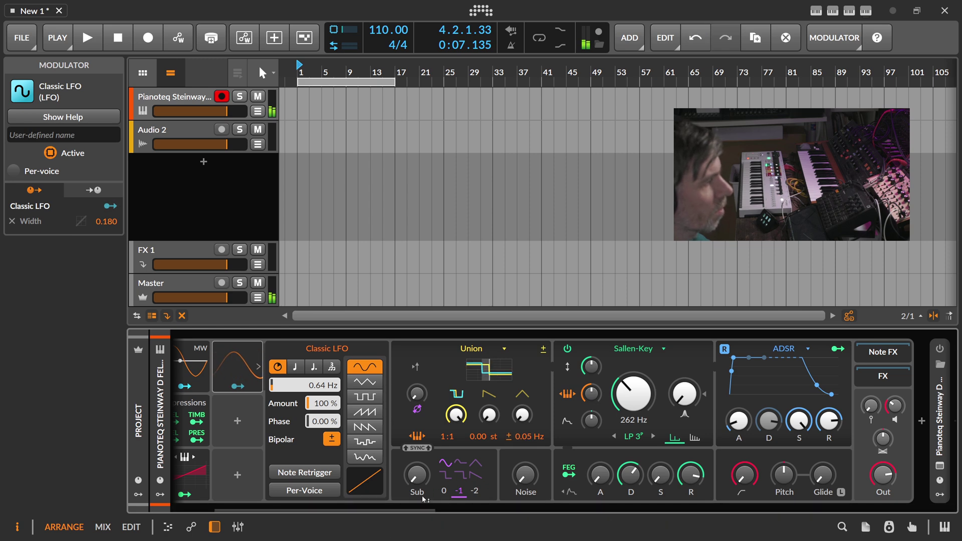
- Raise the cutoff of Polymer's Sallen-Key filter to 349 Hz
{"action": "scroll", "coordinate": [597, 488], "scroll_direction": "right", "scroll_amount": 10}
{"action": "scroll", "coordinate": [594, 489], "scroll_direction": "left", "scroll_amount": 8}
{"action": "scroll", "coordinate": [423, 497], "scroll_direction": "left", "scroll_amount": 4}
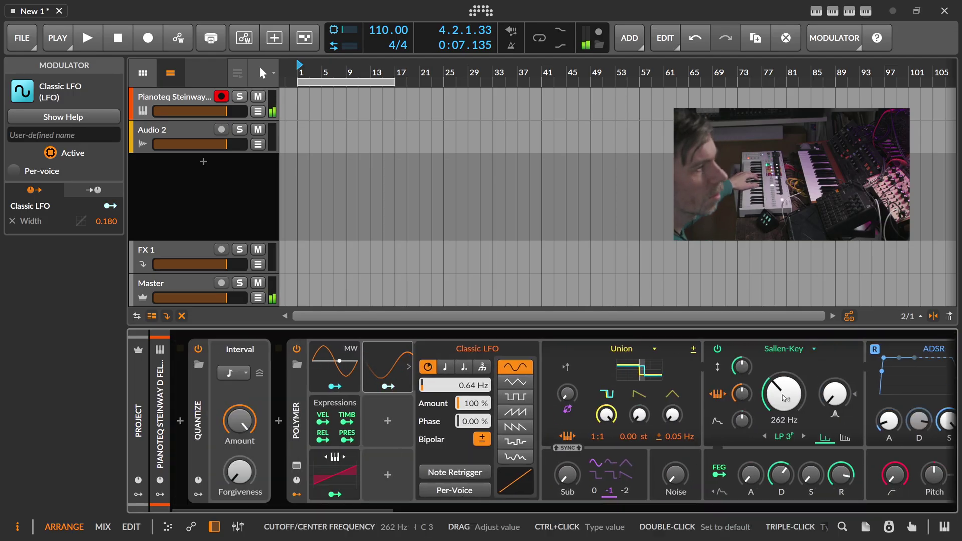
{"action": "left_click_drag", "start_coordinate": [783, 393], "coordinate": [783, 408]}
- Increase the Classic LFO's pulse width modulation to 0.315 and slow the LFO rate to 0.19 Hz
{"action": "left_click", "coordinate": [387, 385]}
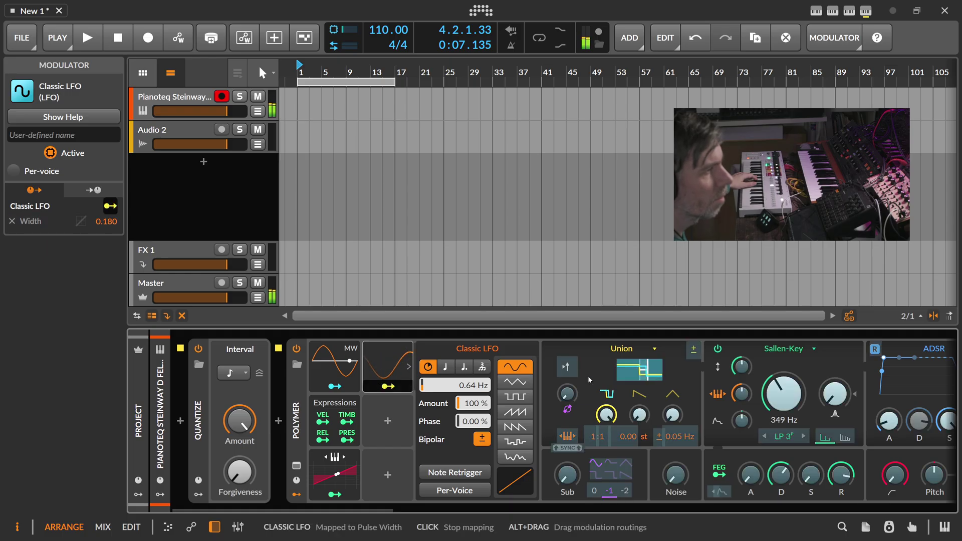
{"action": "left_click_drag", "start_coordinate": [605, 414], "coordinate": [605, 410]}
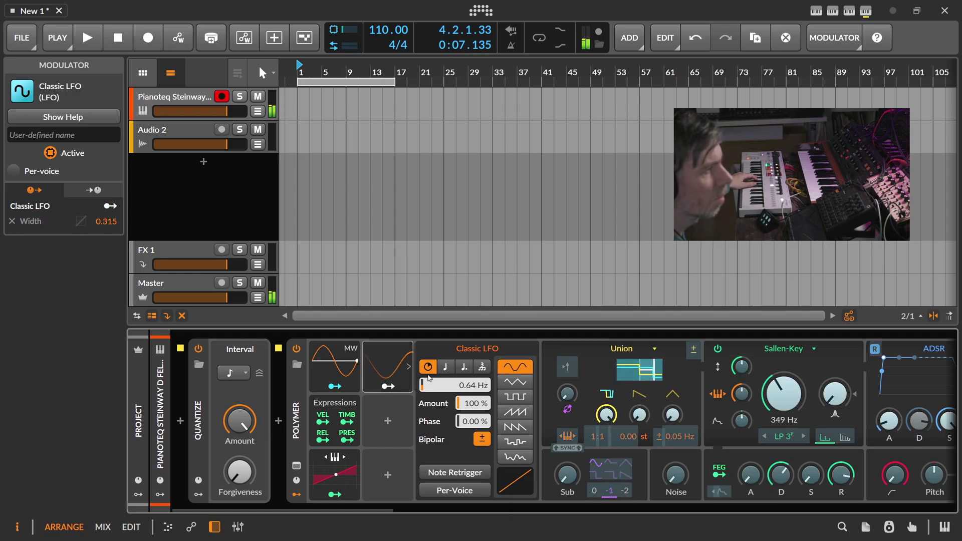
{"action": "left_click", "coordinate": [388, 386]}
{"action": "left_click_drag", "start_coordinate": [453, 384], "coordinate": [454, 388]}
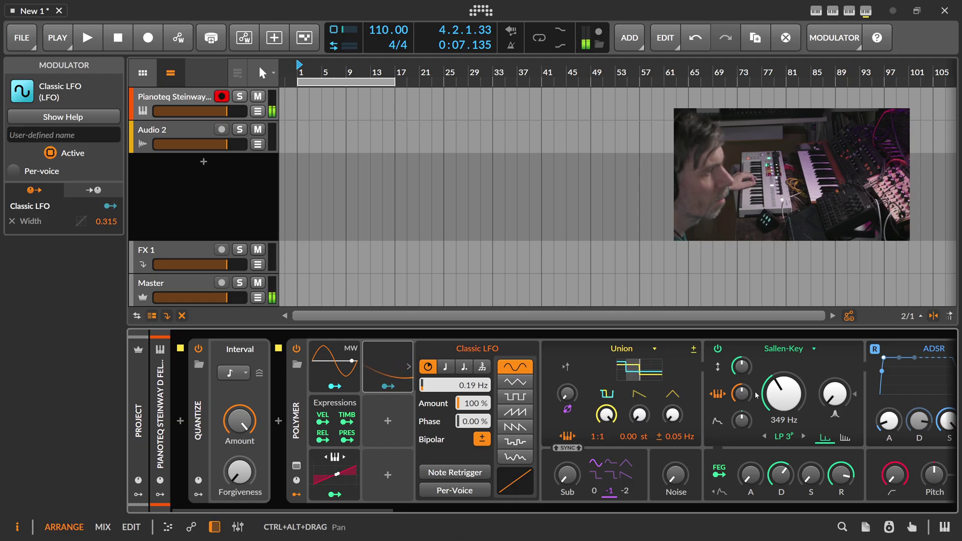
- Sweep the Sallen-Key filter cutoff up and down while playing, and settle it at 579 Hz
{"action": "left_click_drag", "start_coordinate": [783, 396], "coordinate": [783, 392]}
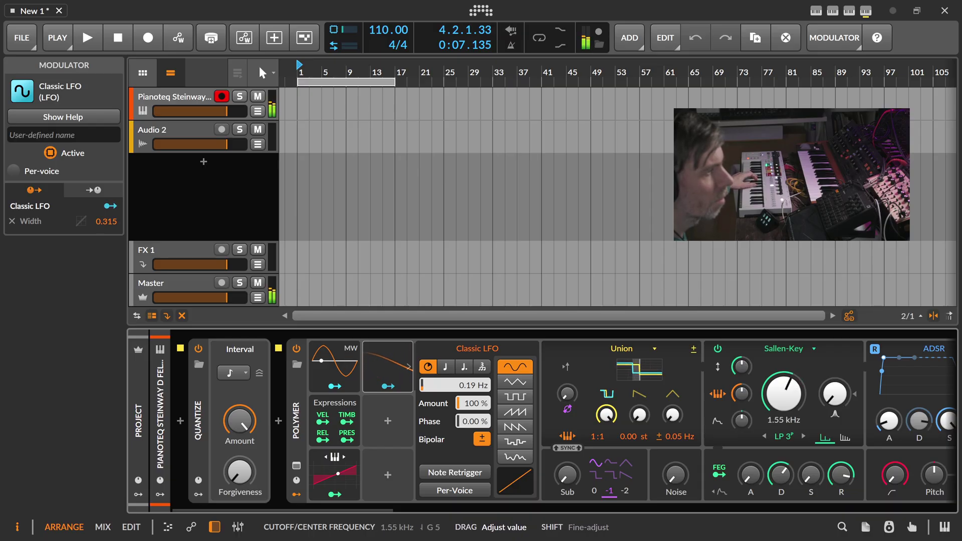
{"action": "left_click_drag", "start_coordinate": [783, 392], "coordinate": [773, 405]}
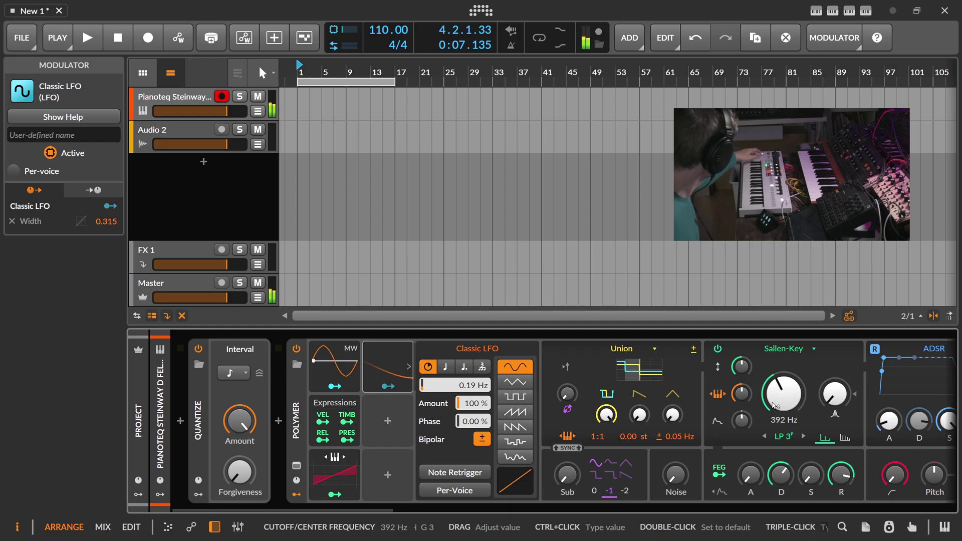
{"action": "left_click_drag", "start_coordinate": [774, 405], "coordinate": [774, 416]}
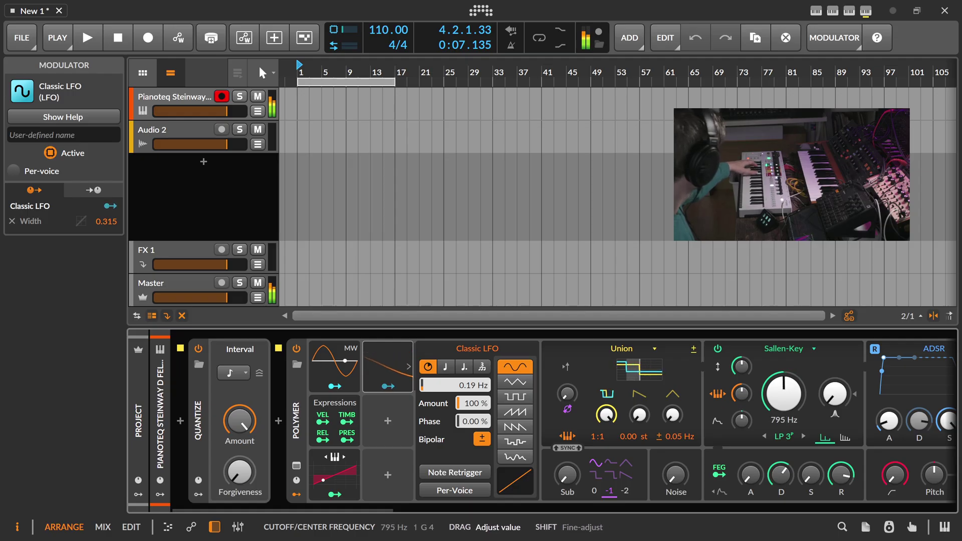
{"action": "mouse_move", "coordinate": [784, 396]}
{"action": "left_mouse_down"}
{"action": "mouse_move", "coordinate": [784, 411]}
{"action": "mouse_move", "coordinate": [784, 376]}
{"action": "mouse_move", "coordinate": [784, 386]}
{"action": "left_mouse_up"}
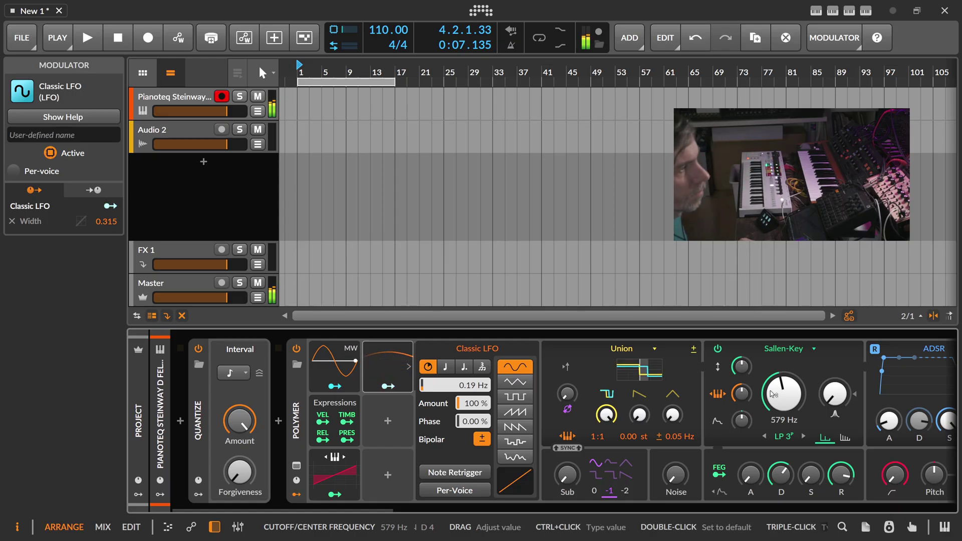
- Lower the feedback of the fifth layer's outer Delay-1 to about -1.4 dB
{"action": "left_click_drag", "start_coordinate": [383, 510], "coordinate": [659, 515]}
{"action": "left_click", "coordinate": [297, 348]}
{"action": "mouse_move", "coordinate": [623, 421]}
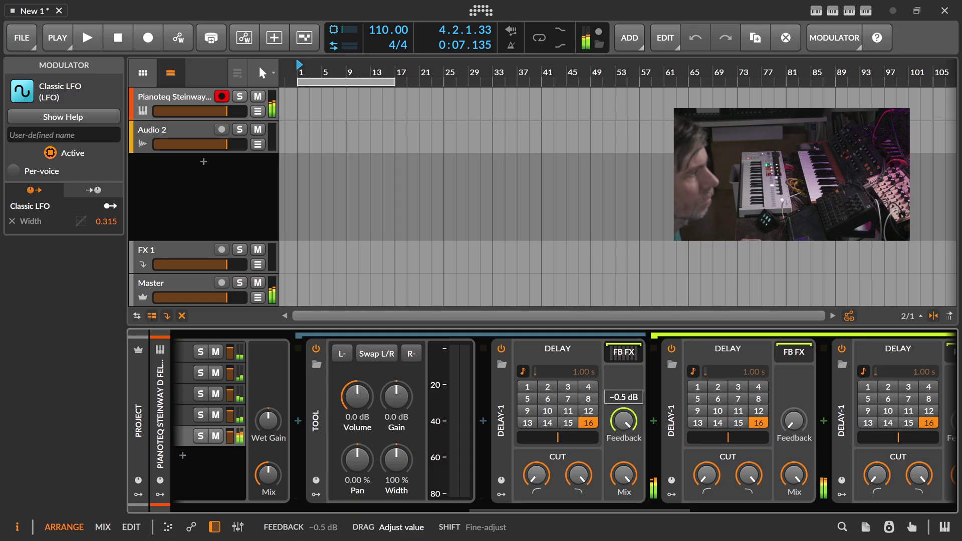
{"action": "left_click_drag", "start_coordinate": [624, 421], "coordinate": [625, 435]}
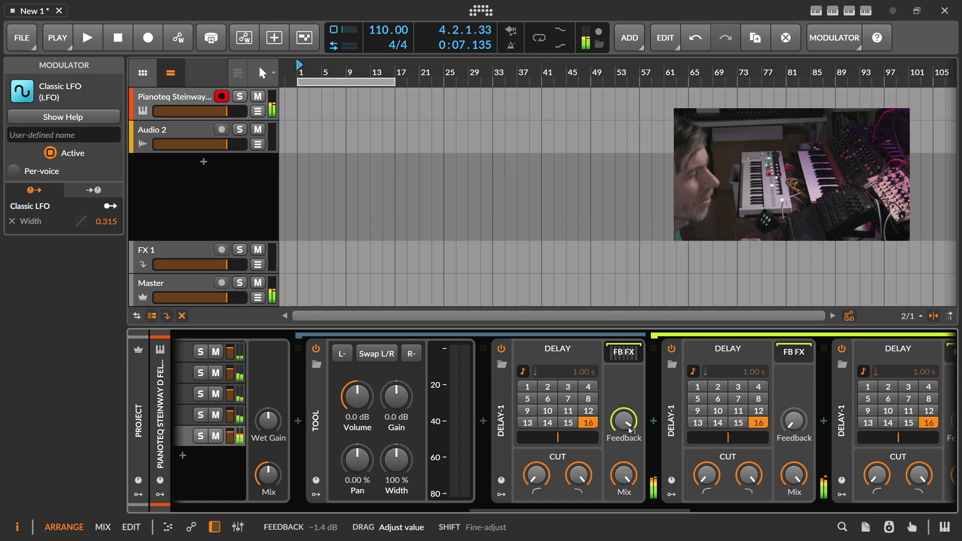
{"action": "left_click", "coordinate": [623, 435]}
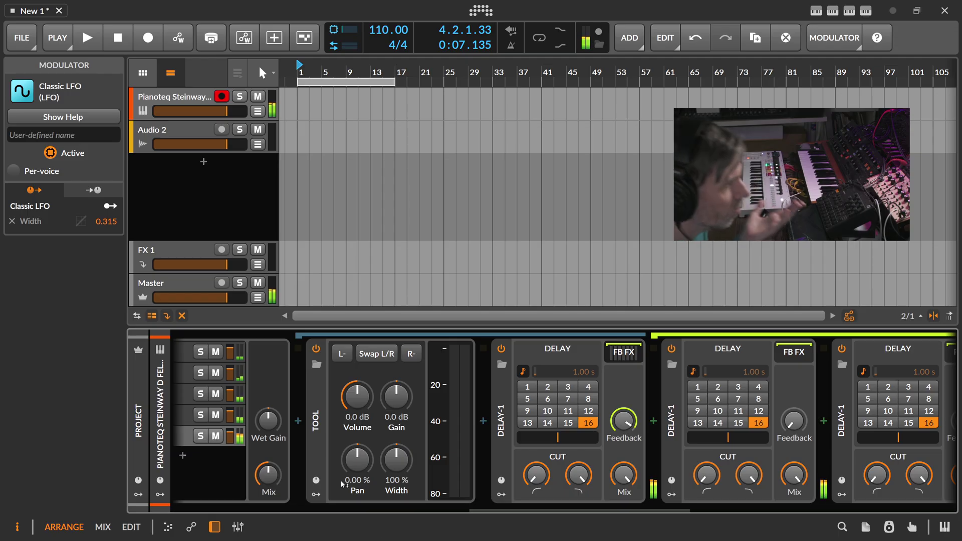
- Review the chained delays in the fifth layer and set the outer Delay-1's low cut frequency to 32.6 Hz
{"action": "left_click_drag", "start_coordinate": [656, 500], "coordinate": [885, 501]}
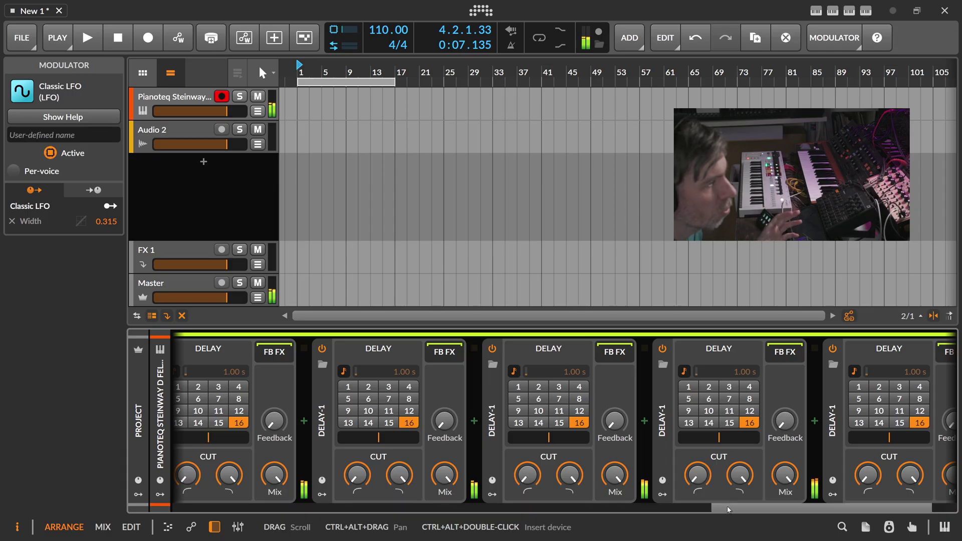
{"action": "left_click_drag", "start_coordinate": [726, 509], "coordinate": [774, 507]}
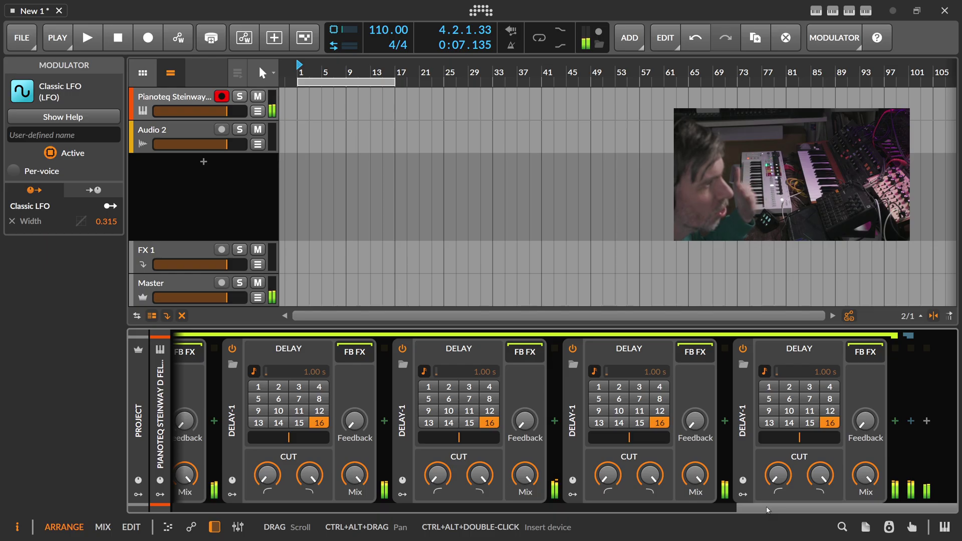
{"action": "left_click_drag", "start_coordinate": [765, 506], "coordinate": [496, 507]}
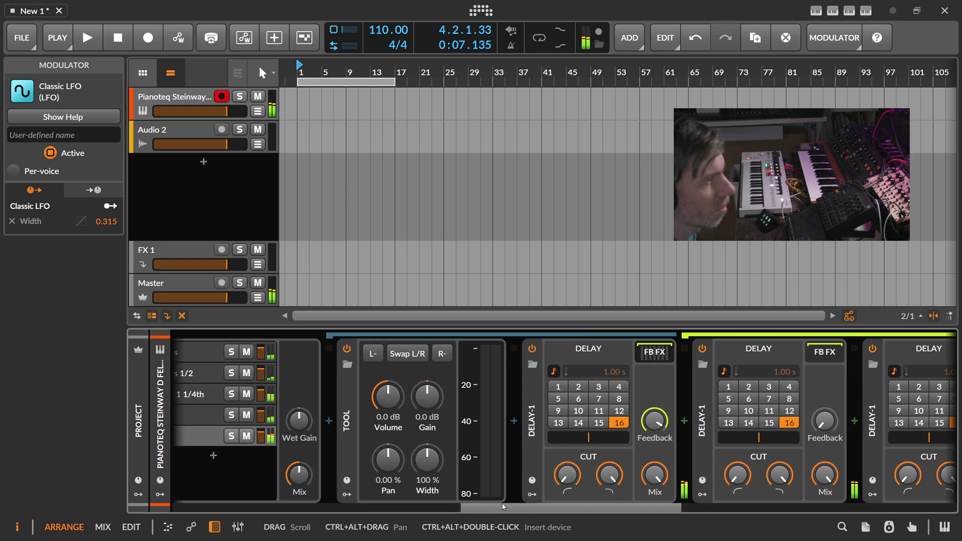
{"action": "left_click_drag", "start_coordinate": [566, 474], "coordinate": [566, 474]}
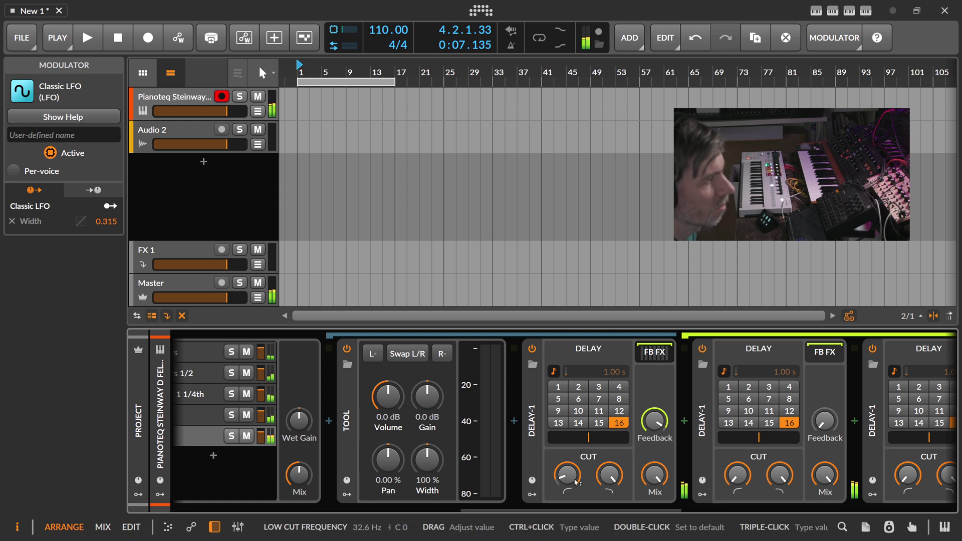
- Set the feedback of the fifth layer's outer Delay-1 to -1.9 dB while playing Polymer
{"action": "left_click_drag", "start_coordinate": [549, 507], "coordinate": [275, 507]}
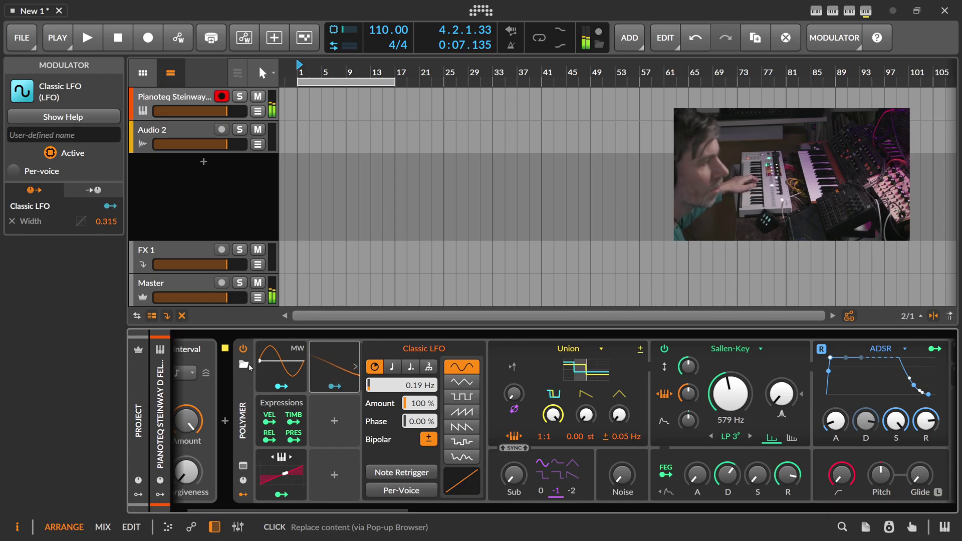
{"action": "left_click_drag", "start_coordinate": [368, 509], "coordinate": [656, 500]}
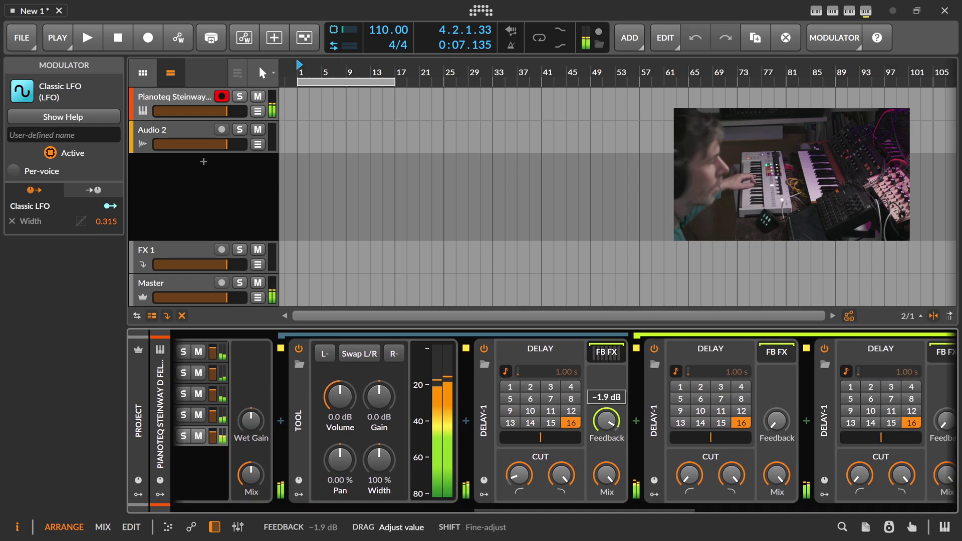
{"action": "left_click_drag", "start_coordinate": [614, 426], "coordinate": [614, 426]}
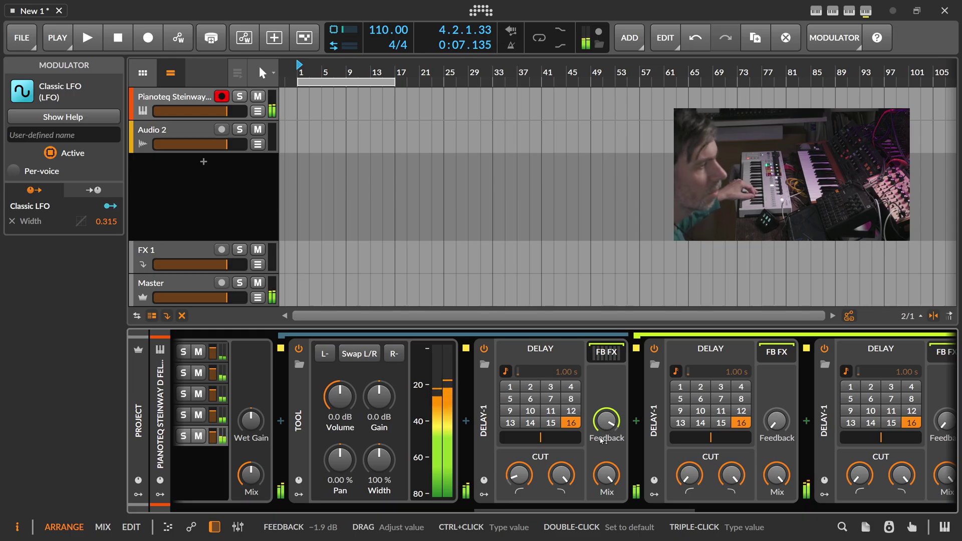
- Close the fifth layer's input by turning its Tool volume down to -Inf dB
{"action": "scroll", "coordinate": [569, 505], "scroll_direction": "left", "scroll_amount": 3}
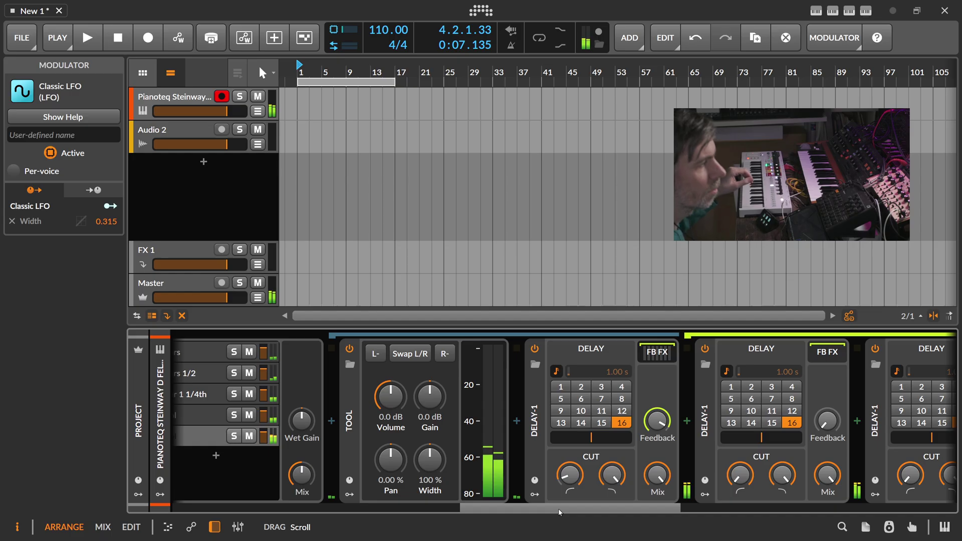
{"action": "left_click_drag", "start_coordinate": [558, 509], "coordinate": [551, 509]}
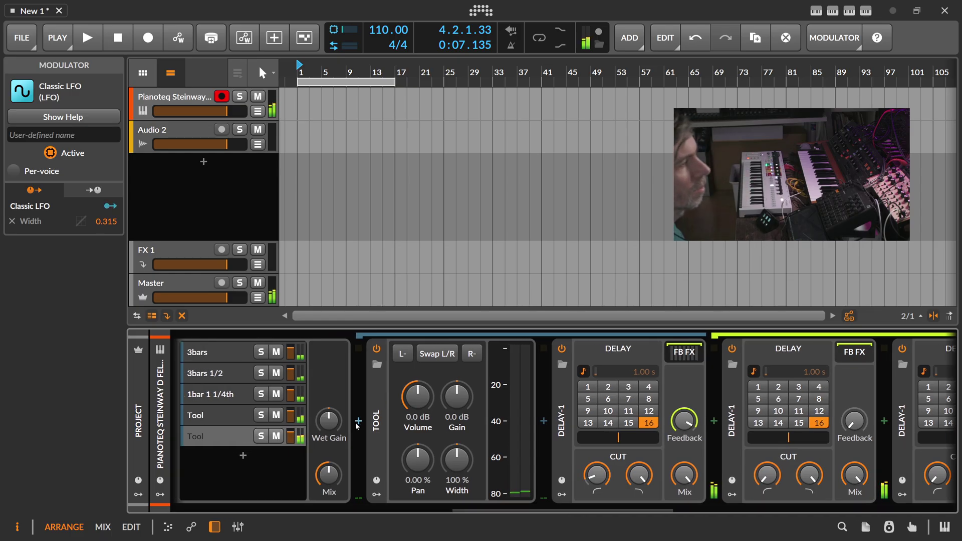
{"action": "left_click_drag", "start_coordinate": [418, 396], "coordinate": [417, 441]}
- Enable the metronome and start the transport playback
{"action": "scroll", "coordinate": [377, 504], "scroll_direction": "left", "scroll_amount": 5}
{"action": "scroll", "coordinate": [377, 503], "scroll_direction": "left", "scroll_amount": 3}
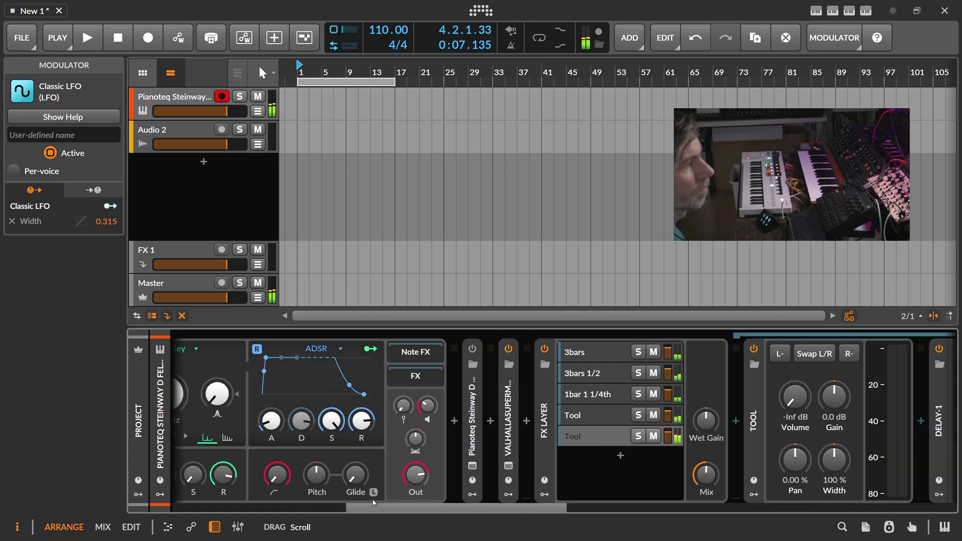
{"action": "scroll", "coordinate": [458, 465], "scroll_direction": "right", "scroll_amount": 3}
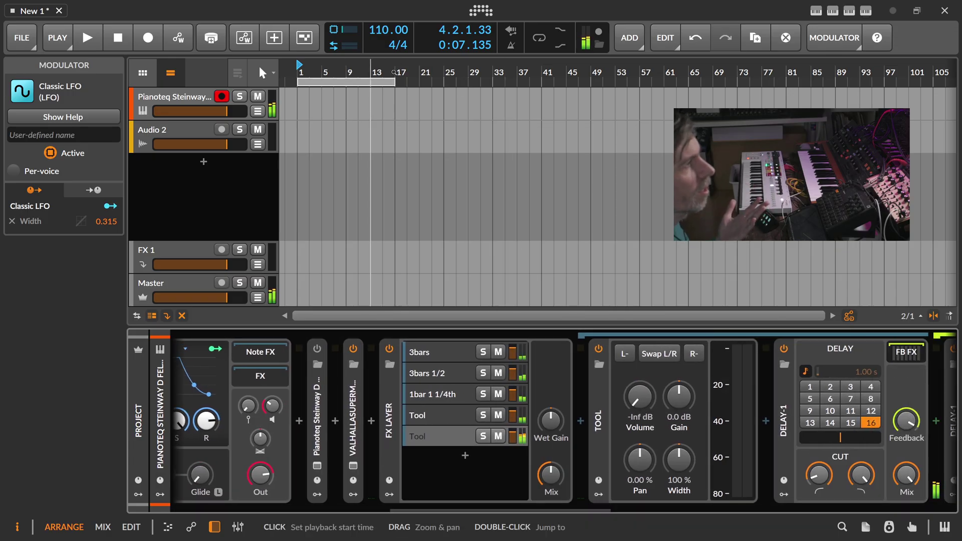
{"action": "left_click", "coordinate": [511, 45]}
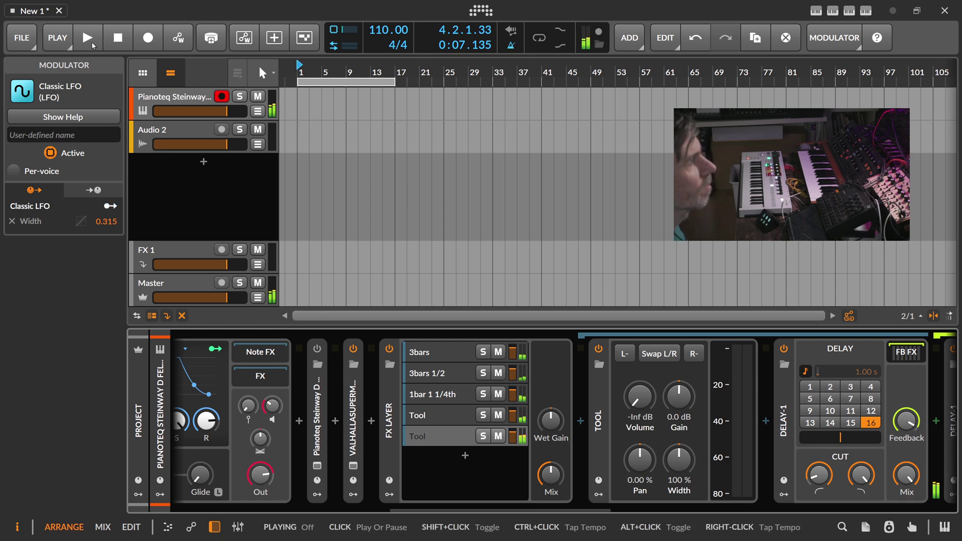
{"action": "left_click", "coordinate": [92, 45]}
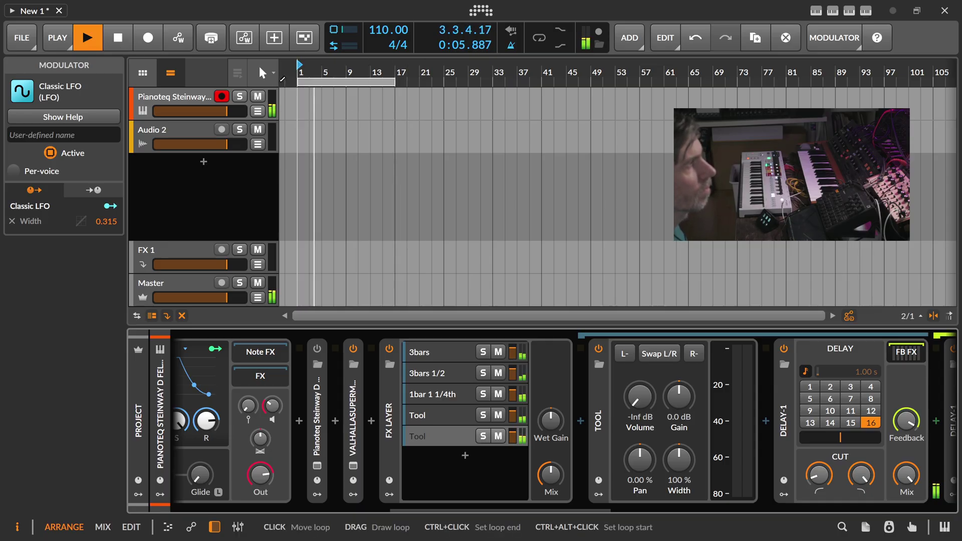
- Stop the transport playback and start recording the master output
{"action": "key", "text": "space"}
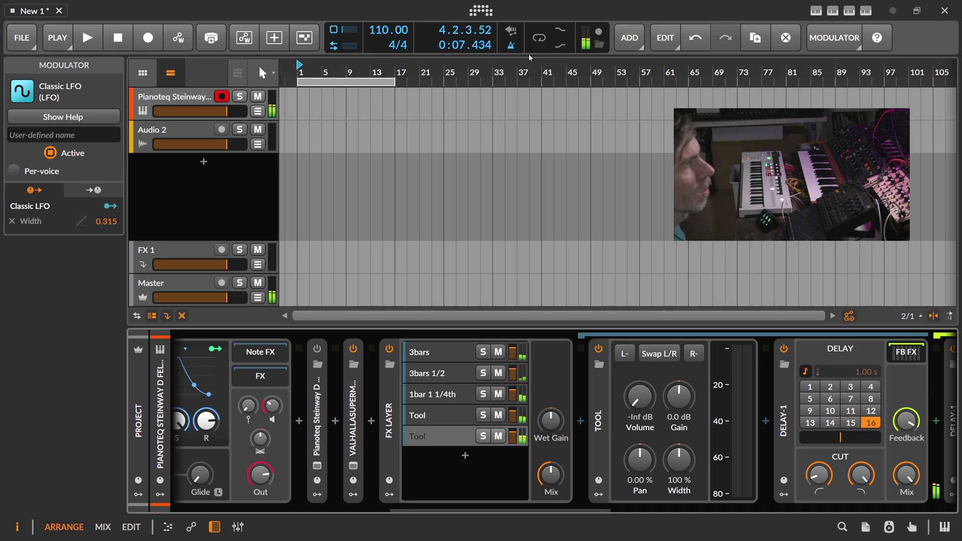
{"action": "left_click", "coordinate": [597, 33]}
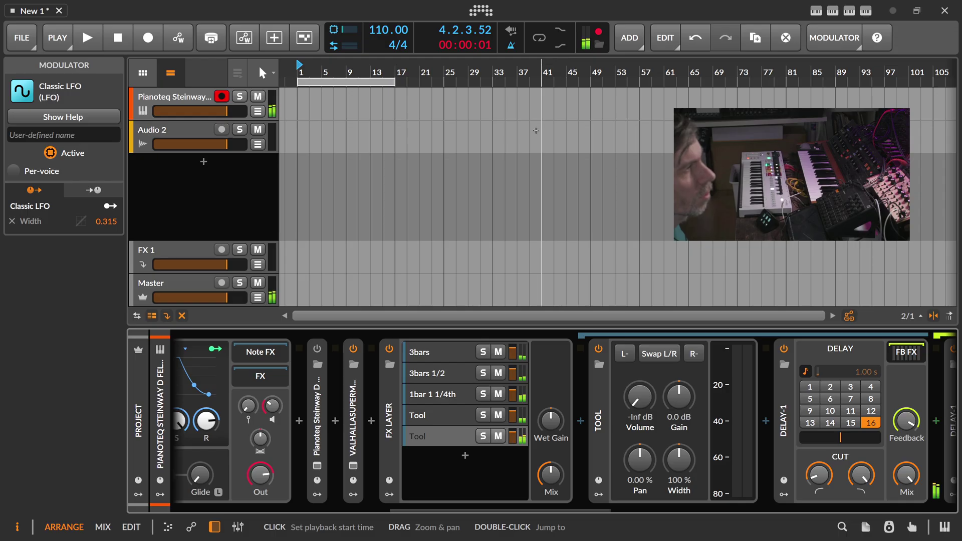
{"action": "key", "text": "minus"}
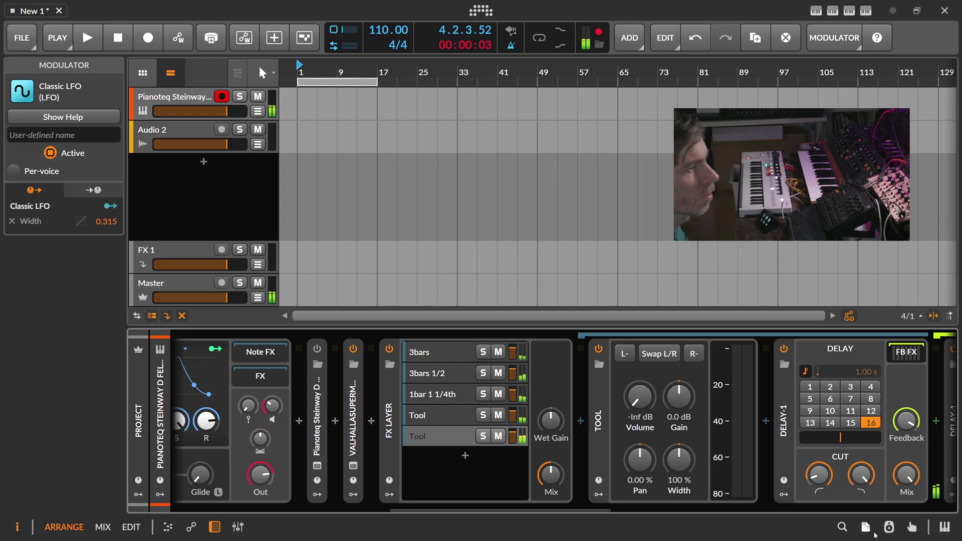
- Show the browser and review the Delay-1 devices nested in the feedback chain of the 3bars layer
{"action": "left_click", "coordinate": [842, 527]}
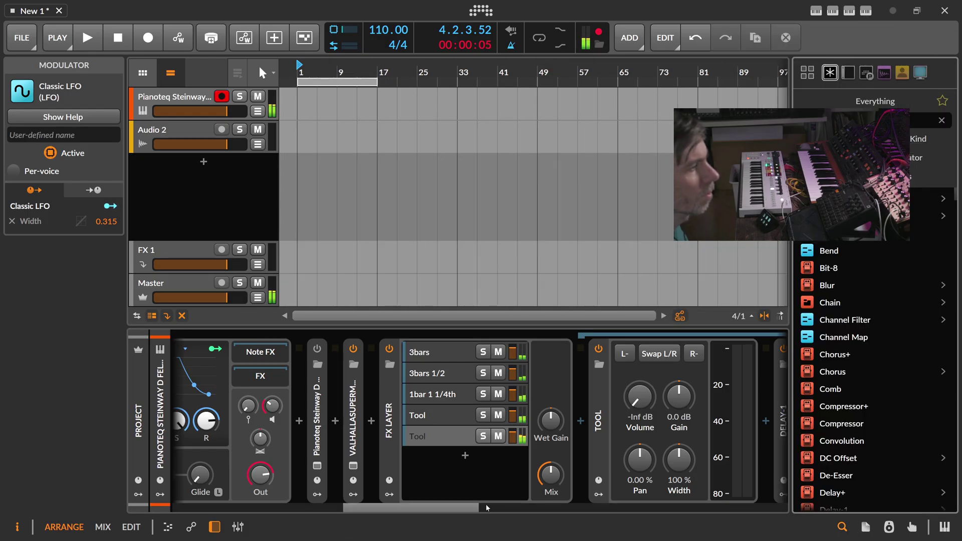
{"action": "scroll", "coordinate": [650, 497], "scroll_direction": "right", "scroll_amount": 3}
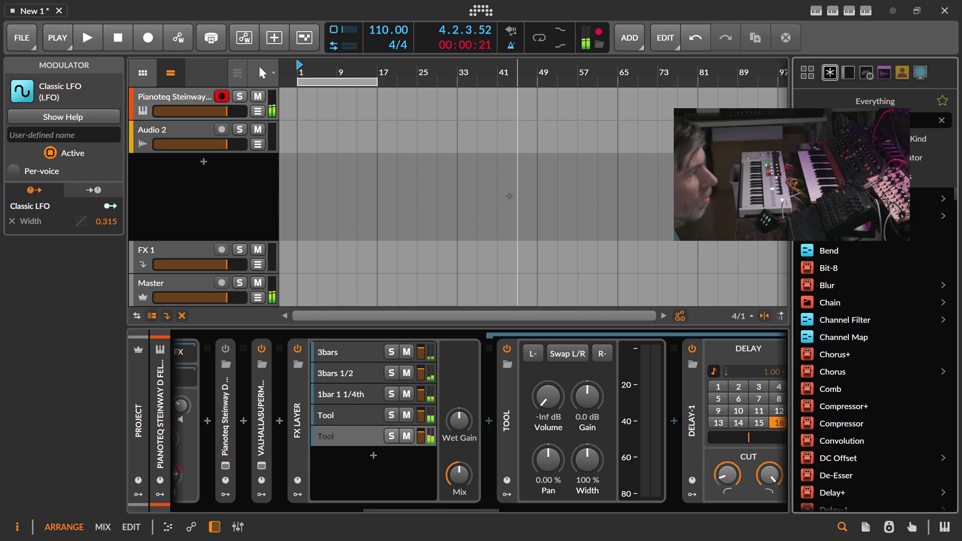
{"action": "left_click", "coordinate": [335, 344]}
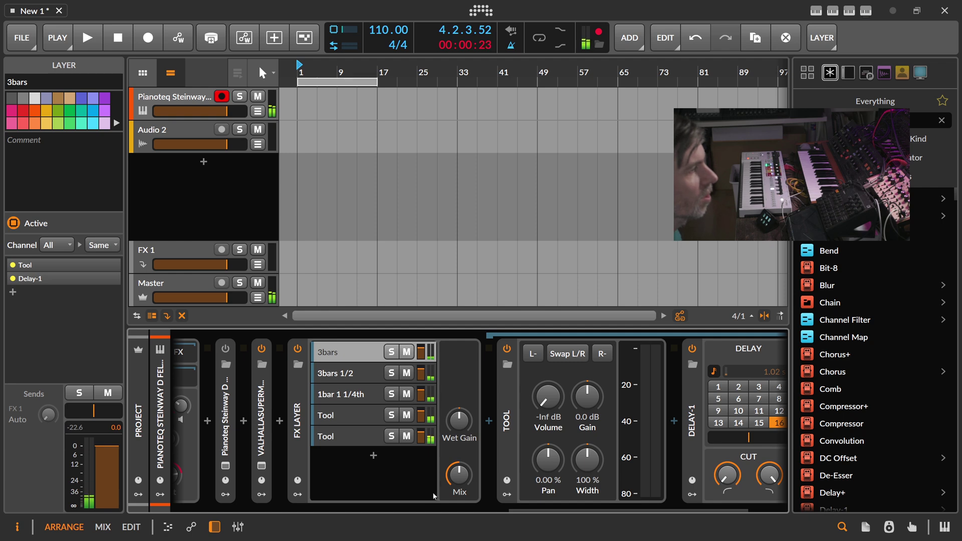
{"action": "scroll", "coordinate": [511, 510], "scroll_direction": "down", "scroll_amount": 2}
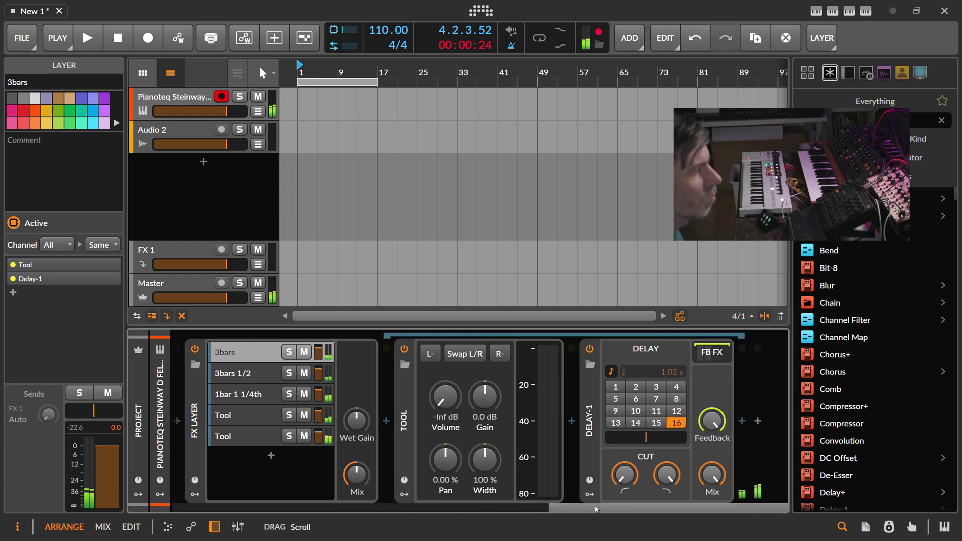
{"action": "left_click", "coordinate": [714, 352]}
{"action": "scroll", "coordinate": [531, 501], "scroll_direction": "down", "scroll_amount": 5}
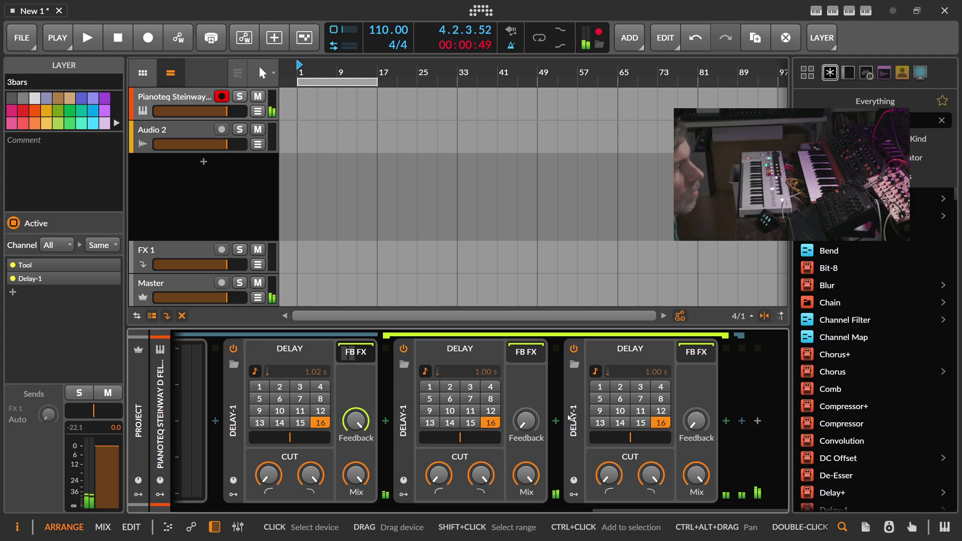
- Switch the sound source by disabling the Polymer and enabling the Pianoteq Steinway plug-in
{"action": "scroll", "coordinate": [360, 501], "scroll_direction": "up", "scroll_amount": 5}
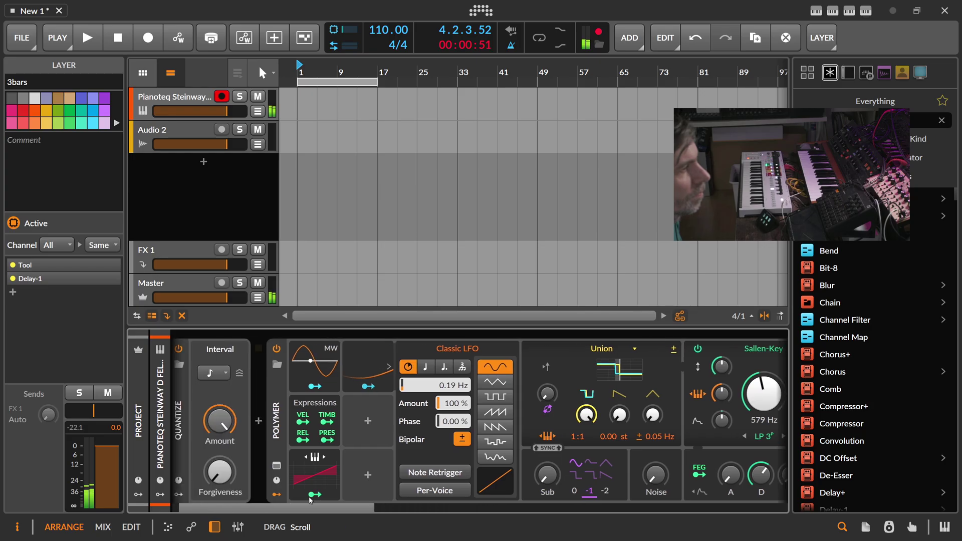
{"action": "scroll", "coordinate": [360, 501], "scroll_direction": "down", "scroll_amount": 5}
{"action": "scroll", "coordinate": [435, 501], "scroll_direction": "up", "scroll_amount": 5}
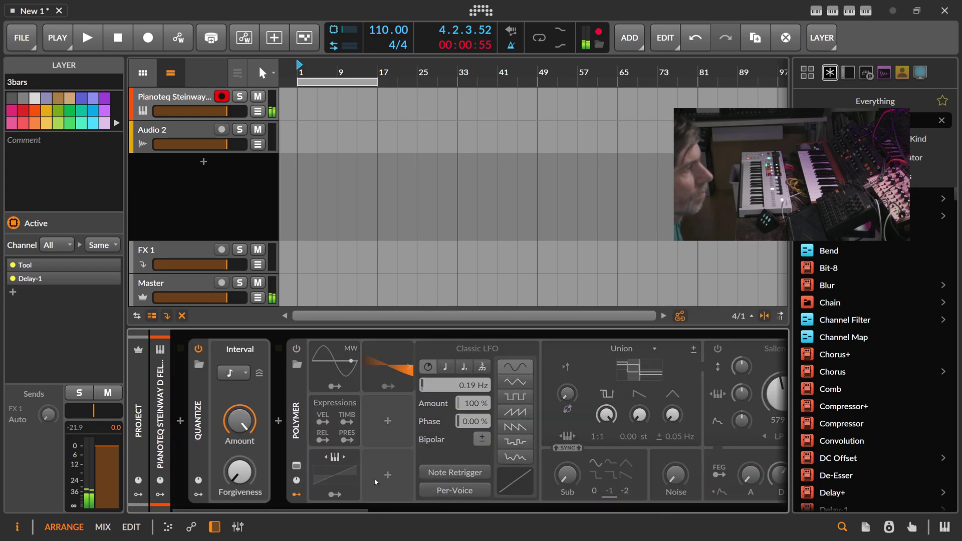
{"action": "scroll", "coordinate": [298, 352], "scroll_direction": "down", "scroll_amount": 5}
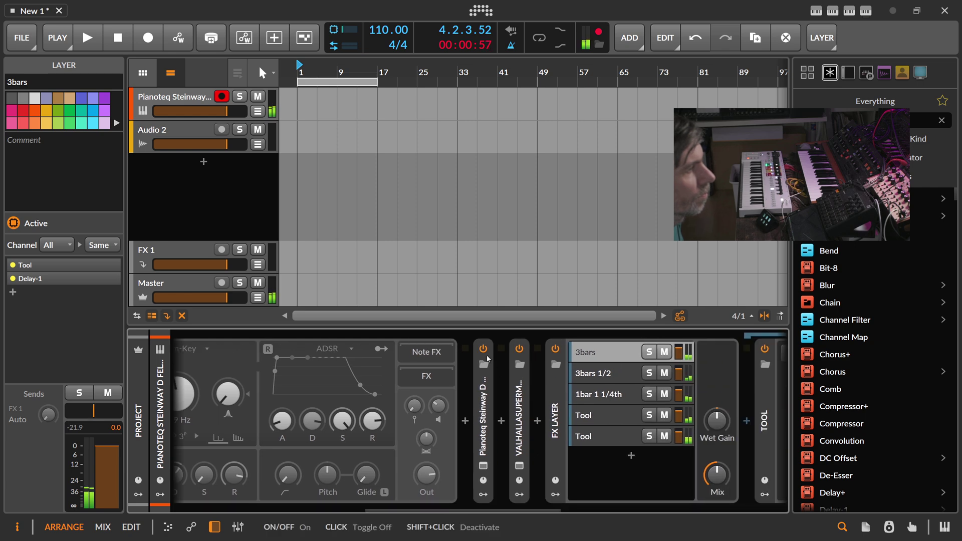
- Open the Pianoteq plug-in window and load the MKII Soft preset
{"action": "left_click", "coordinate": [483, 465]}
{"action": "left_click", "coordinate": [629, 106]}
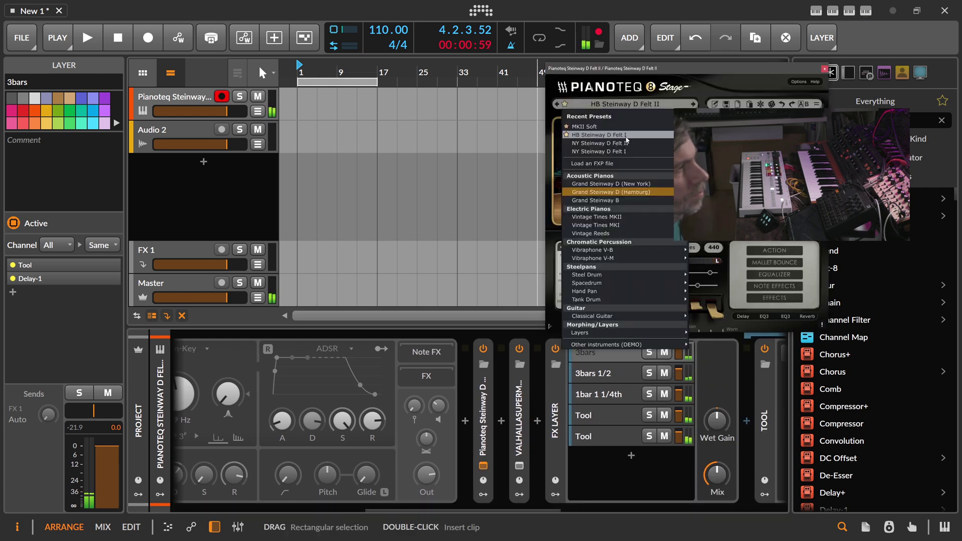
{"action": "left_click", "coordinate": [616, 127]}
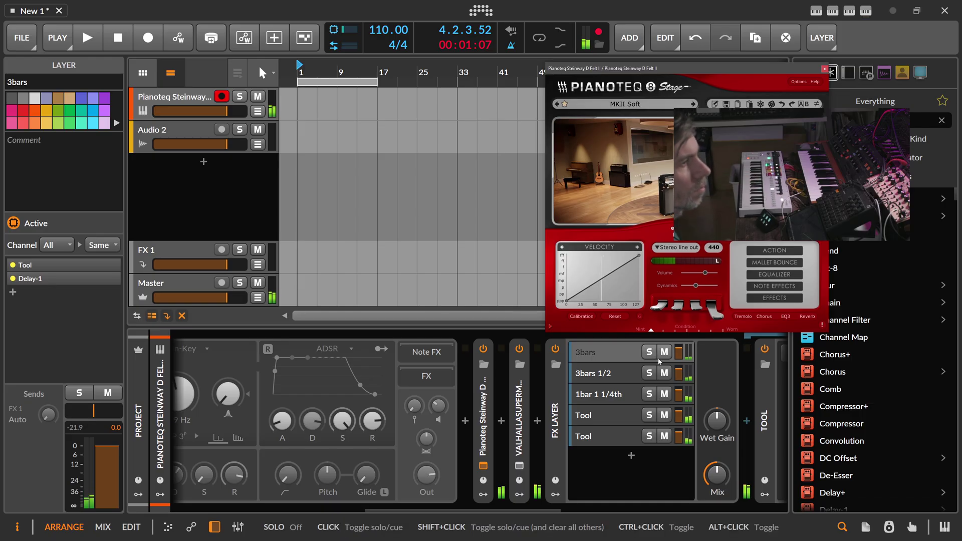
- Raise the FX Layer's Mix to fully wet and close the Pianoteq window
{"action": "left_click_drag", "start_coordinate": [717, 474], "coordinate": [716, 471]}
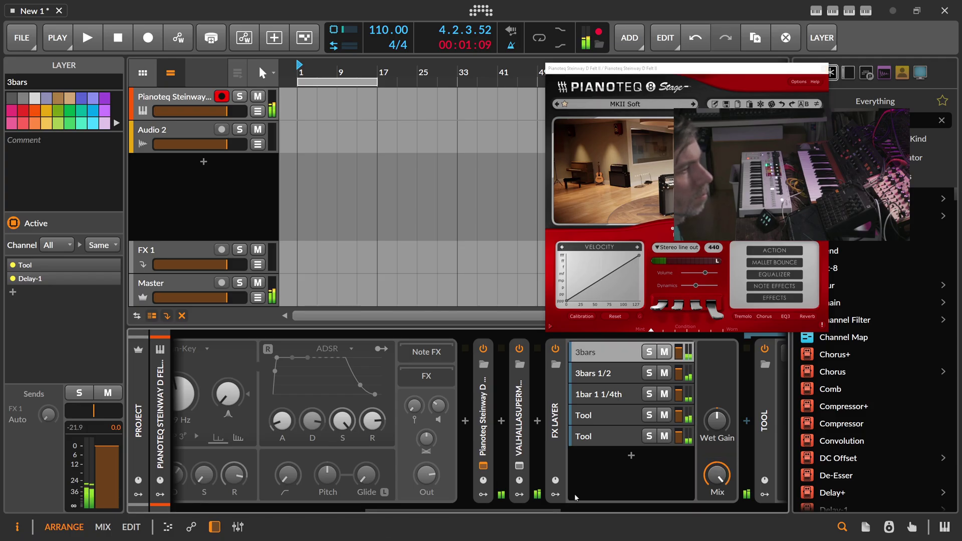
{"action": "left_click_drag", "start_coordinate": [542, 509], "coordinate": [619, 507]}
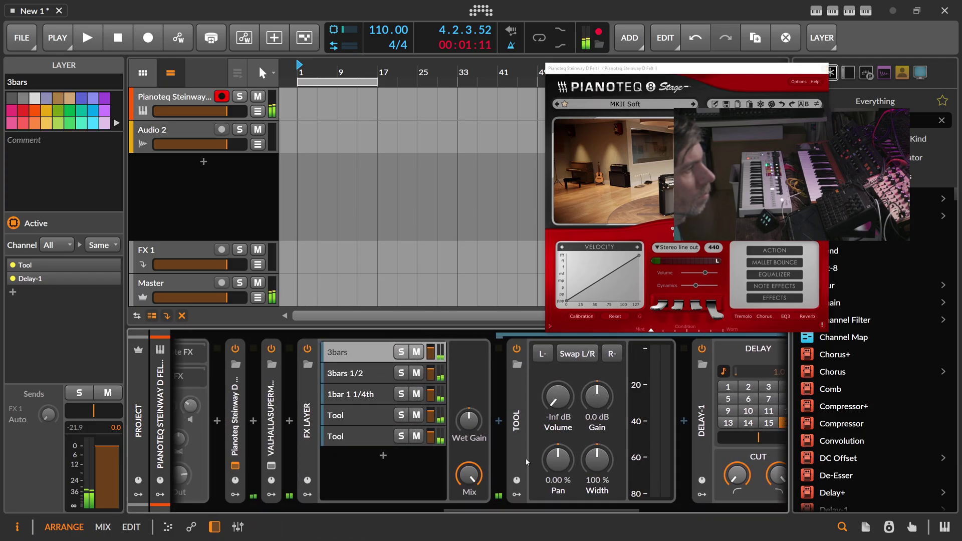
{"action": "scroll", "coordinate": [368, 361], "scroll_direction": "up", "scroll_amount": 5}
{"action": "left_click", "coordinate": [369, 360]}
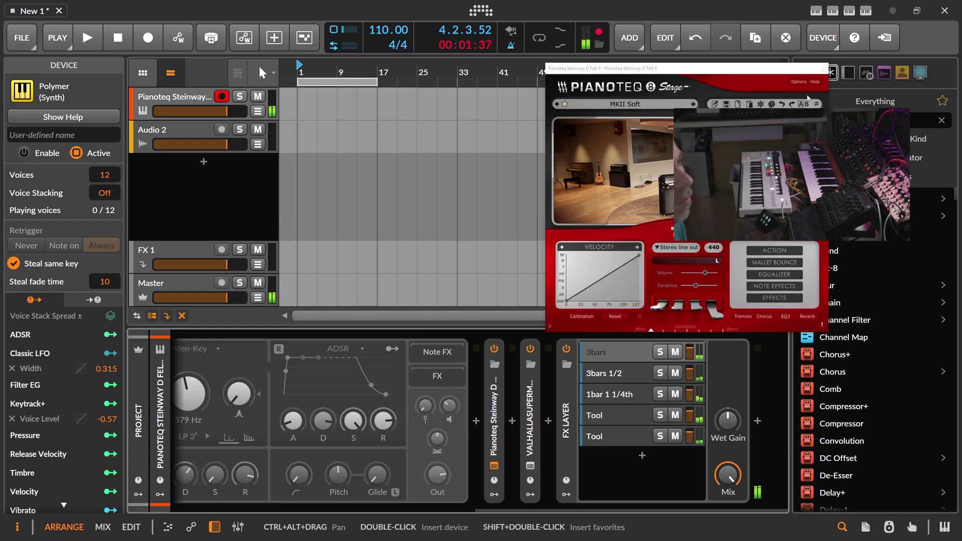
{"action": "left_click", "coordinate": [820, 70]}
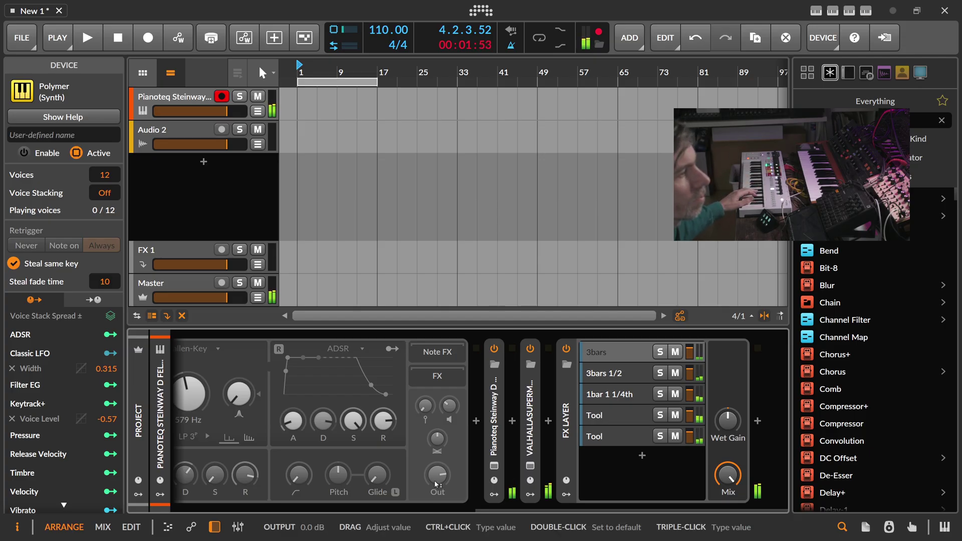
- Disable the Valhalla Supermassive reverb and set the FX Layer's Mix to 55.8 % while playing the piano
{"action": "left_click", "coordinate": [534, 349]}
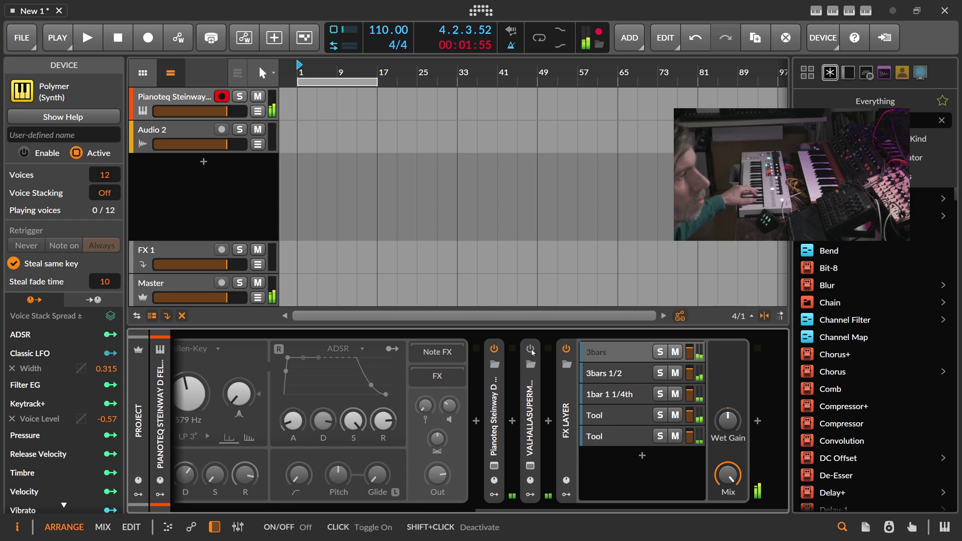
{"action": "left_click_drag", "start_coordinate": [727, 474], "coordinate": [727, 471]}
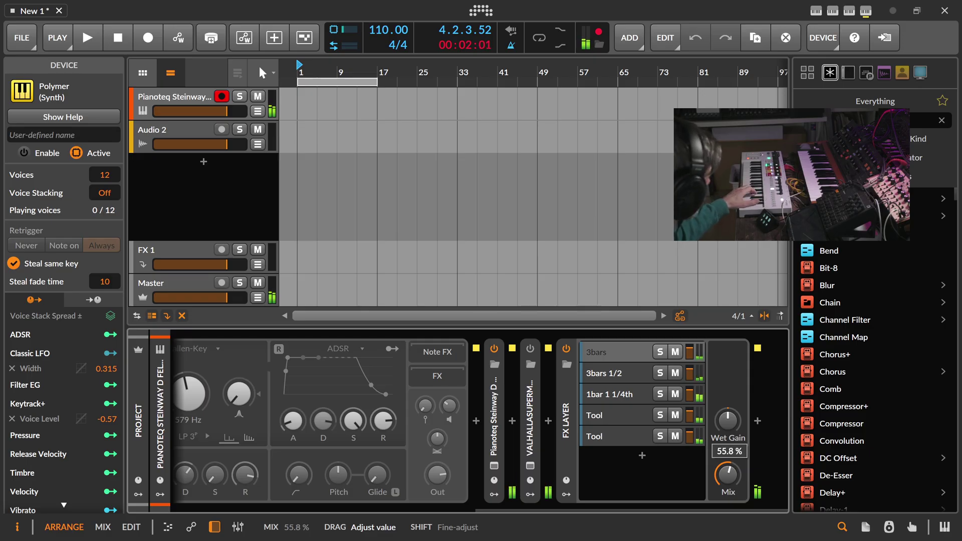
{"action": "left_click_drag", "start_coordinate": [728, 474], "coordinate": [727, 487]}
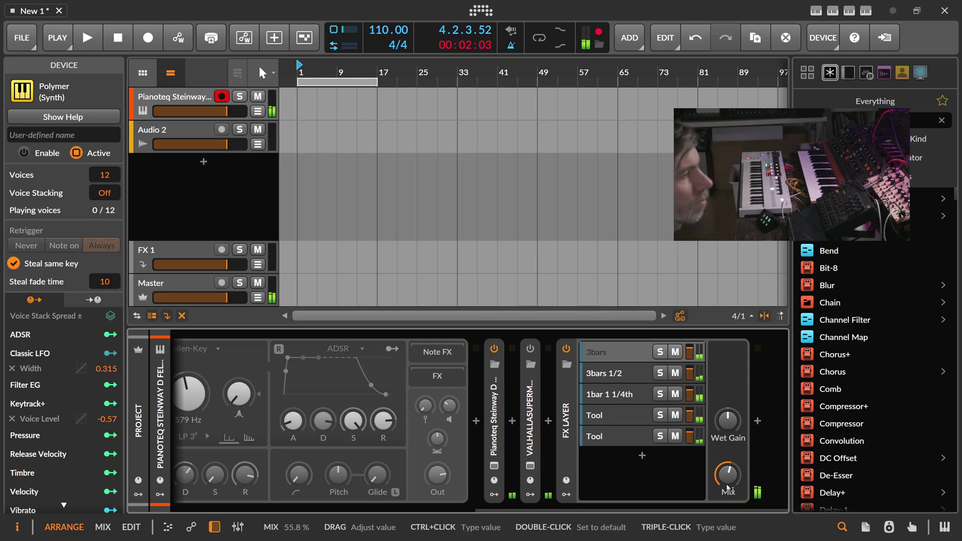